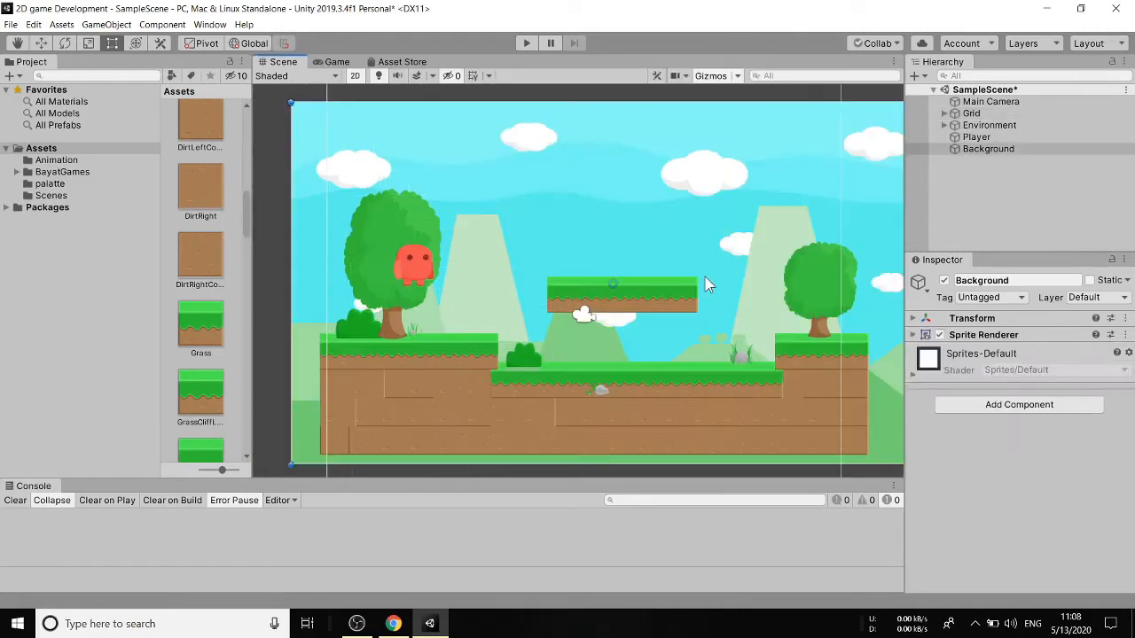
# - Switch to Chrome and search Google for "2d character controller unity github"
pyautogui.click(393, 623)
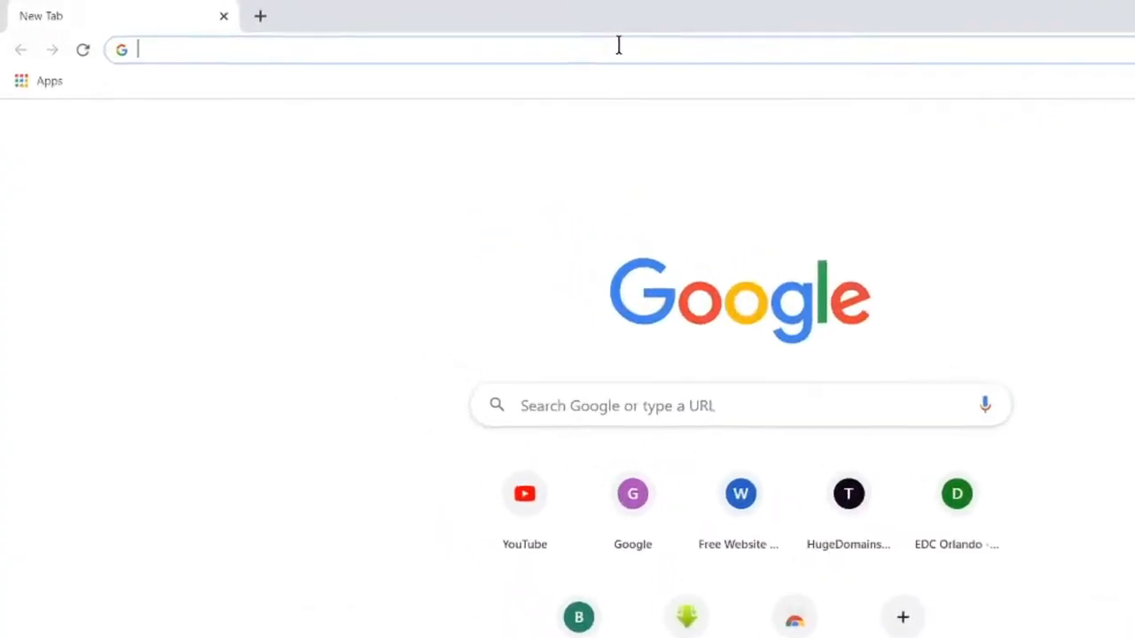
pyautogui.write('2d c')
pyautogui.write('haracter')
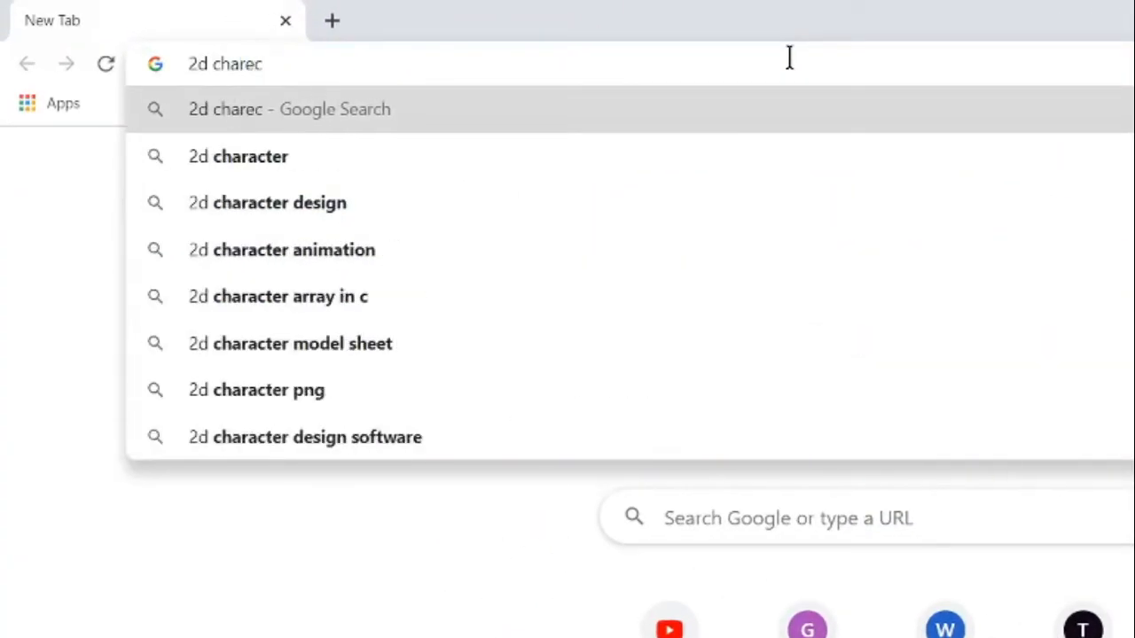
pyautogui.write(' co')
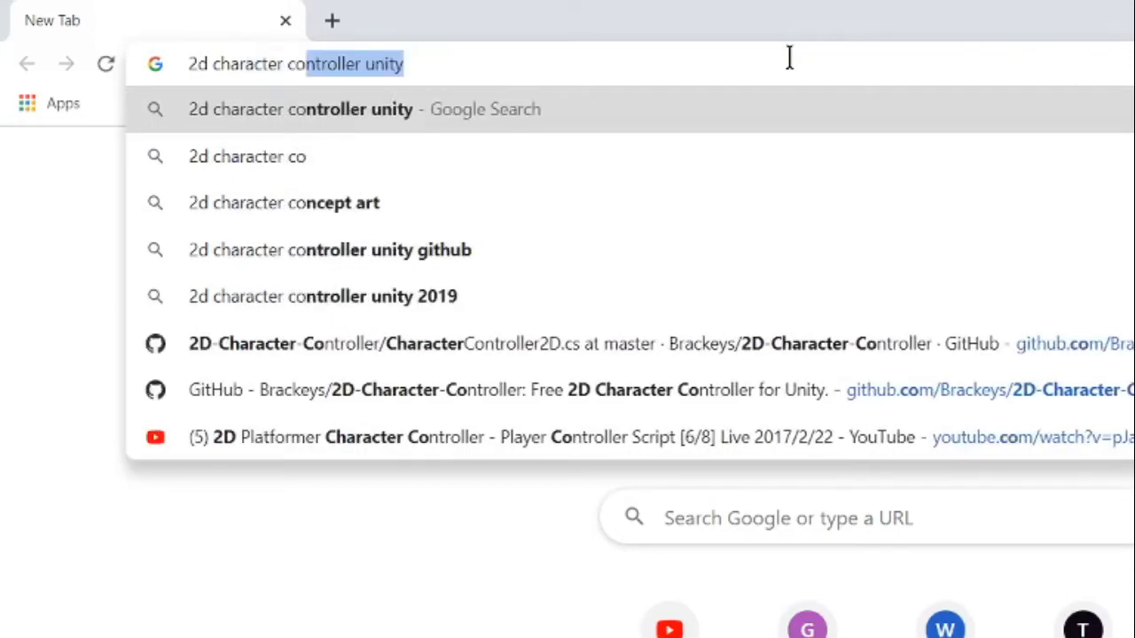
pyautogui.press('Down')
pyautogui.press('Down')
pyautogui.press('Down')
pyautogui.press('Return')
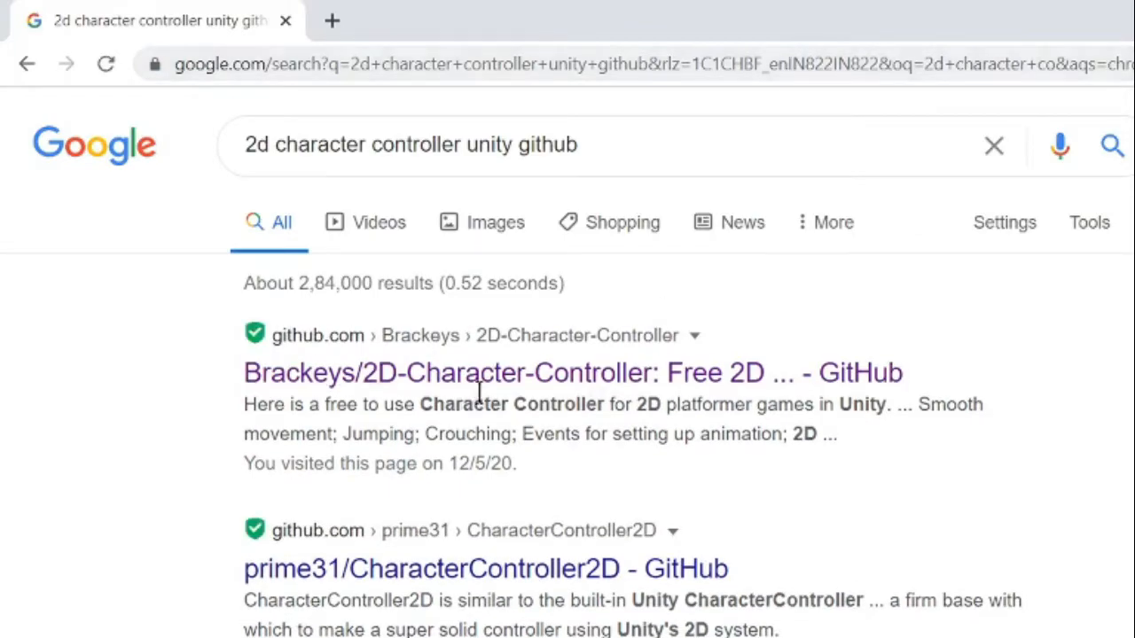
# - Open the Brackeys 2D-Character-Controller repository on GitHub and view its CharacterController2D.cs file
pyautogui.click(479, 374)
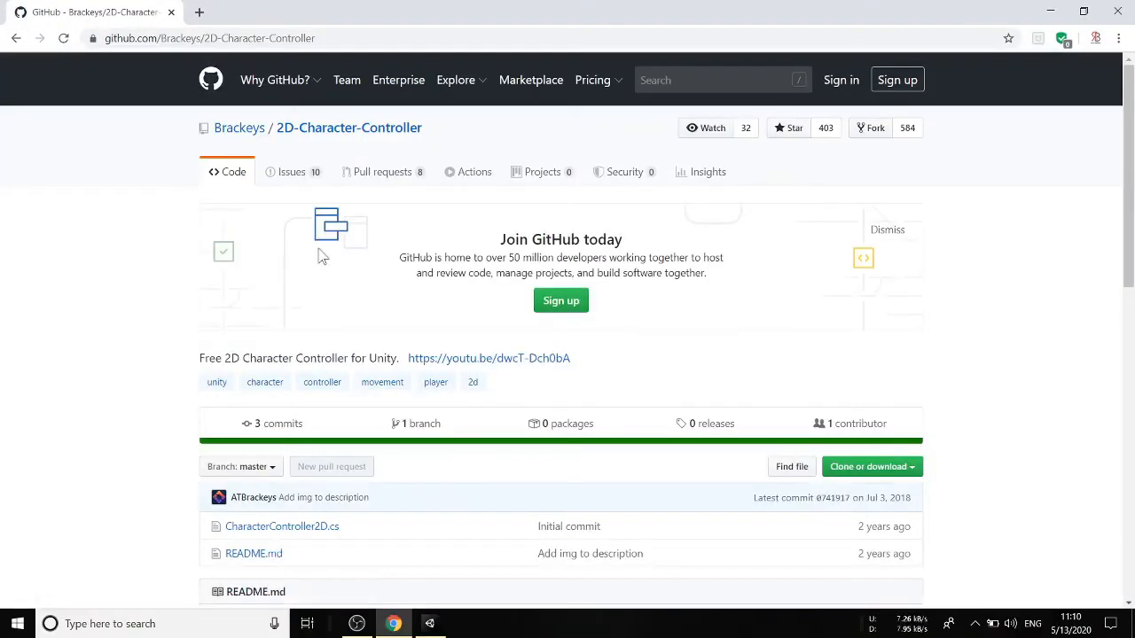
pyautogui.scroll(-8, 432, 250)
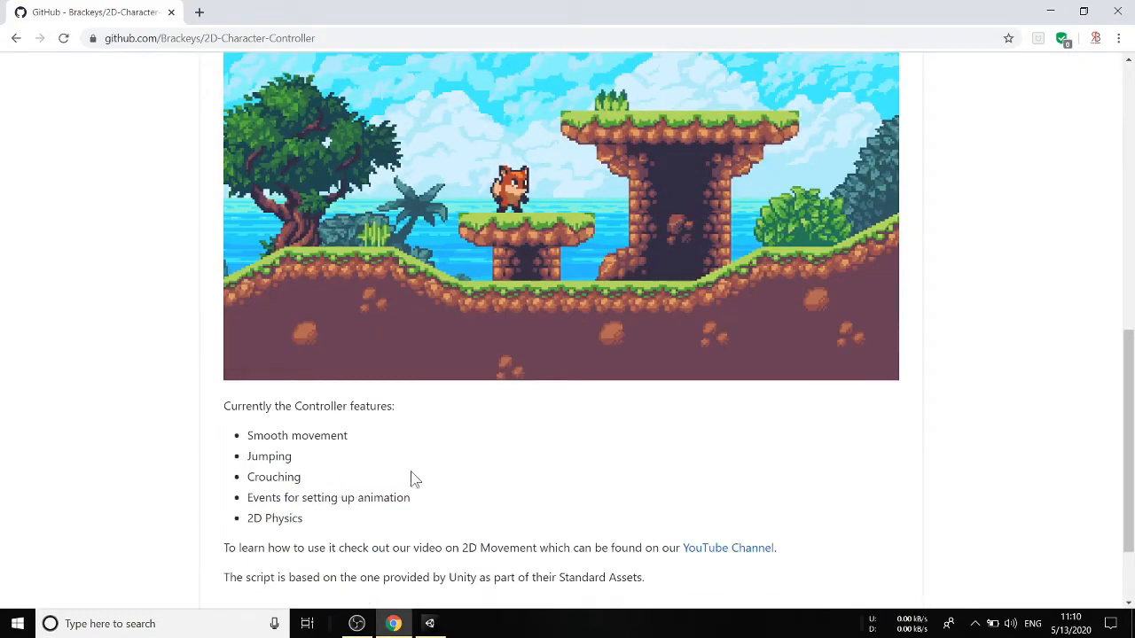
pyautogui.scroll(6, 461, 434)
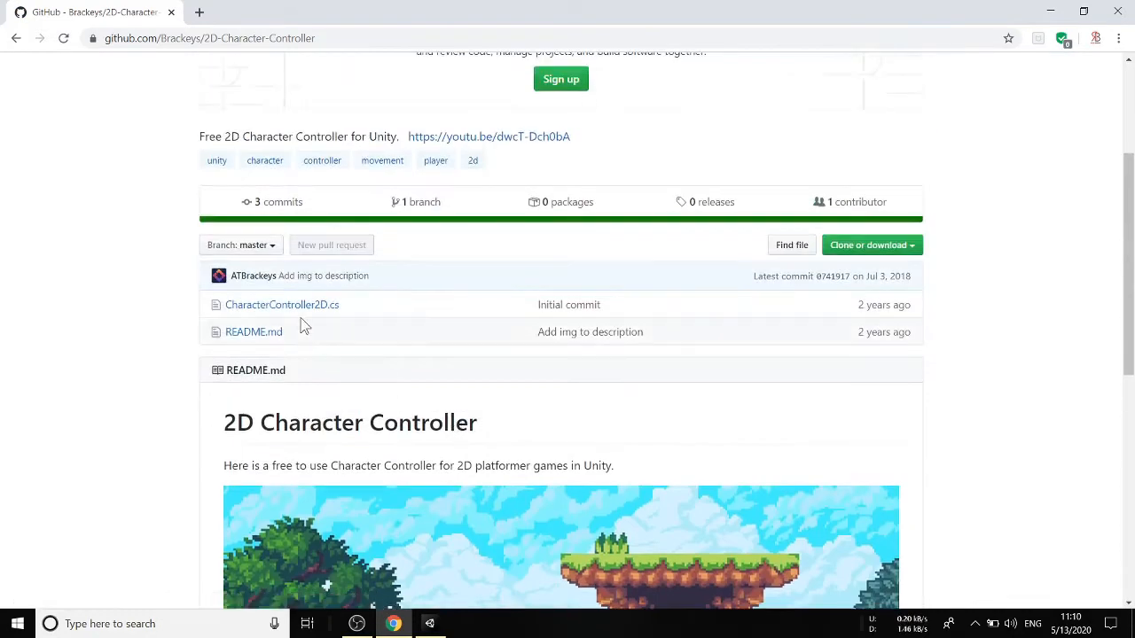
pyautogui.click(279, 305)
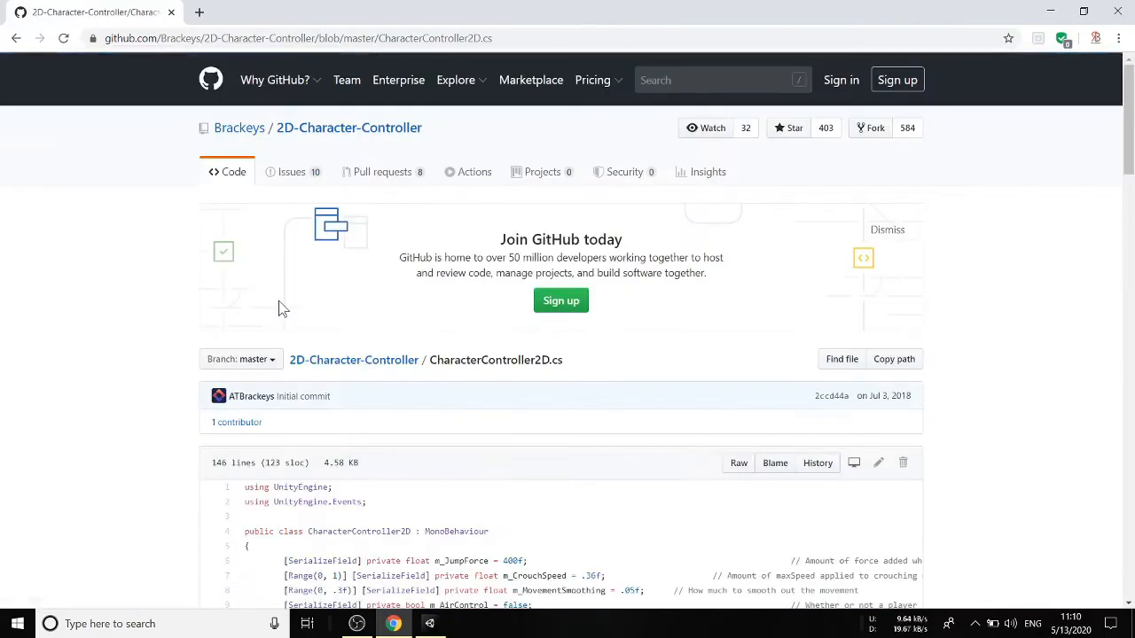
# - Look through the script's code and select the class name CharacterController2D in its declaration
pyautogui.scroll(-18, 323, 327)
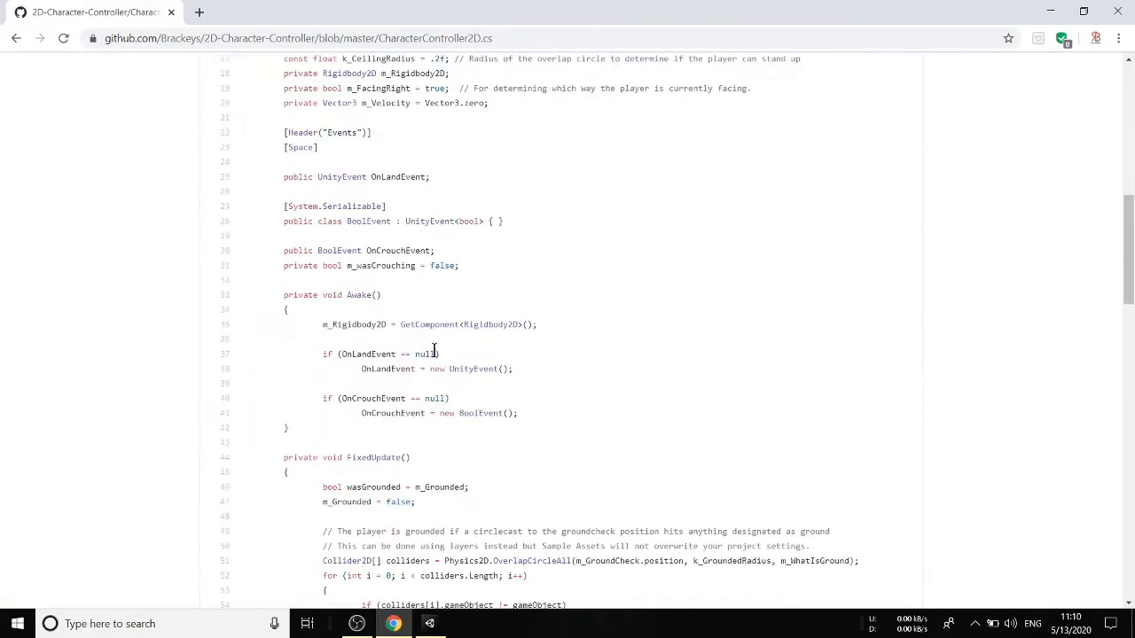
pyautogui.scroll(-12, 433, 349)
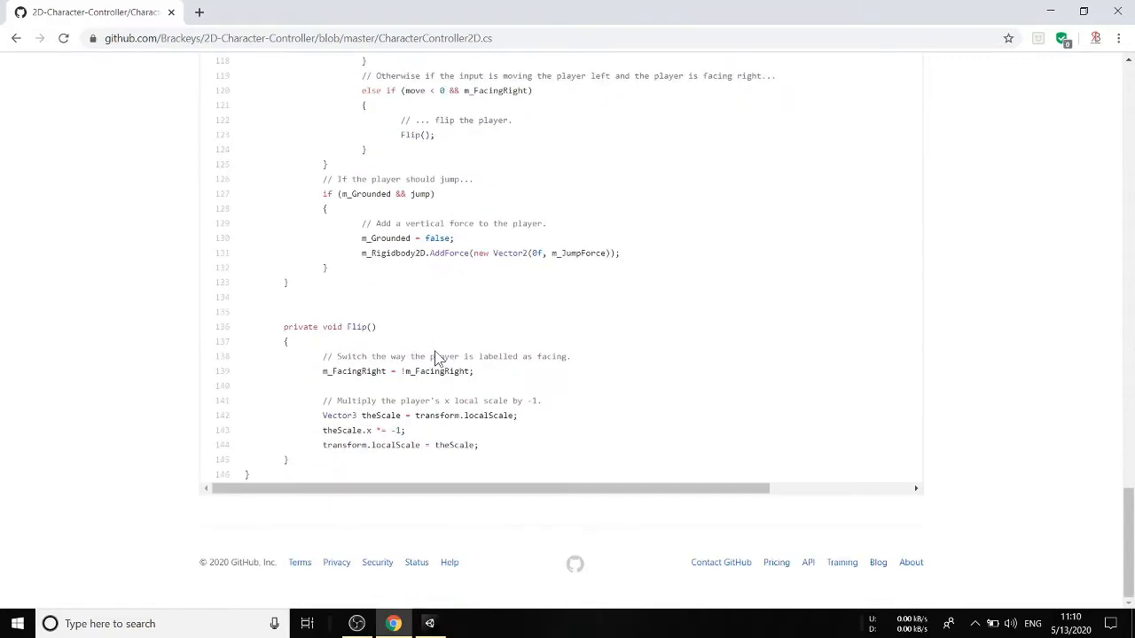
pyautogui.scroll(20, 434, 349)
pyautogui.scroll(3, 434, 349)
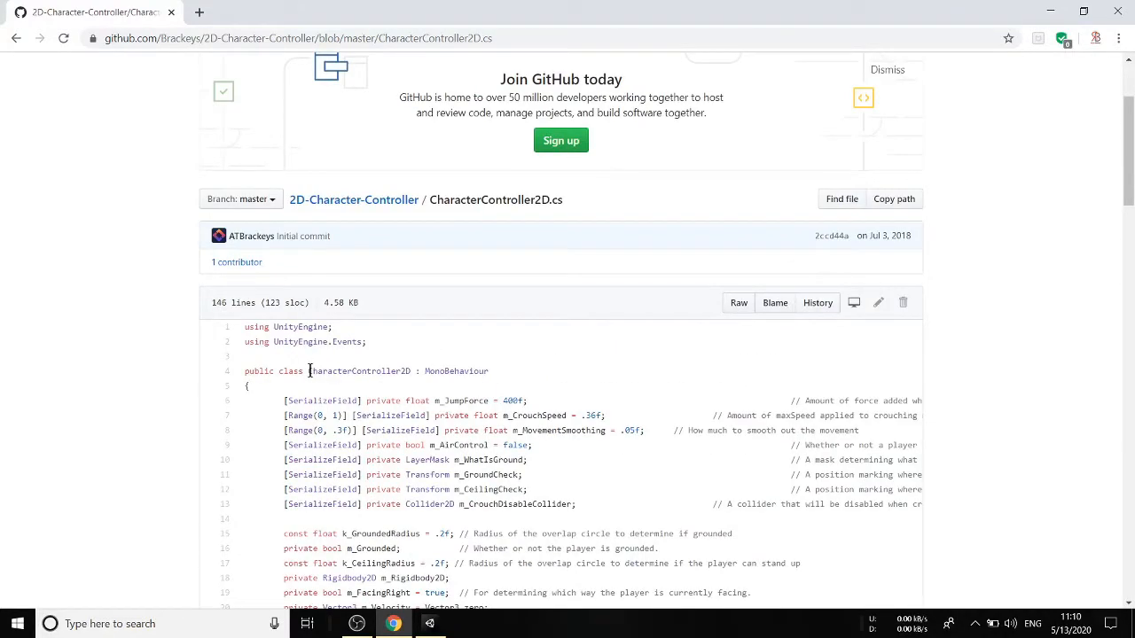
pyautogui.moveTo(309, 371); pyautogui.dragTo(412, 383)
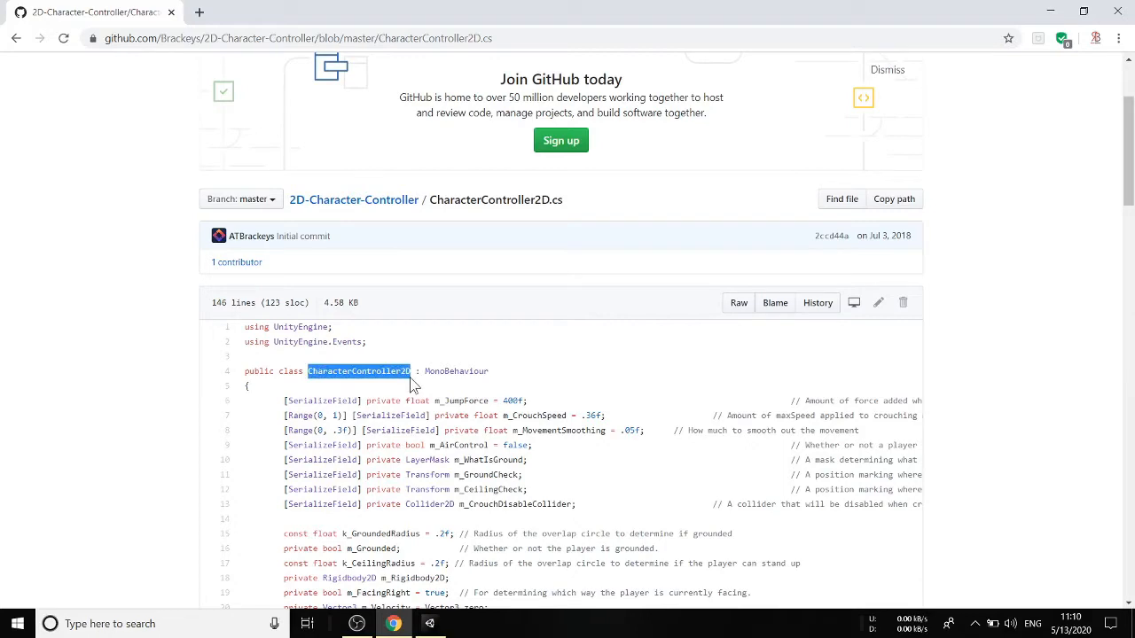
# - Switch to Unity and add a new script component named CharacterController2D to the Player object
pyautogui.click(429, 623)
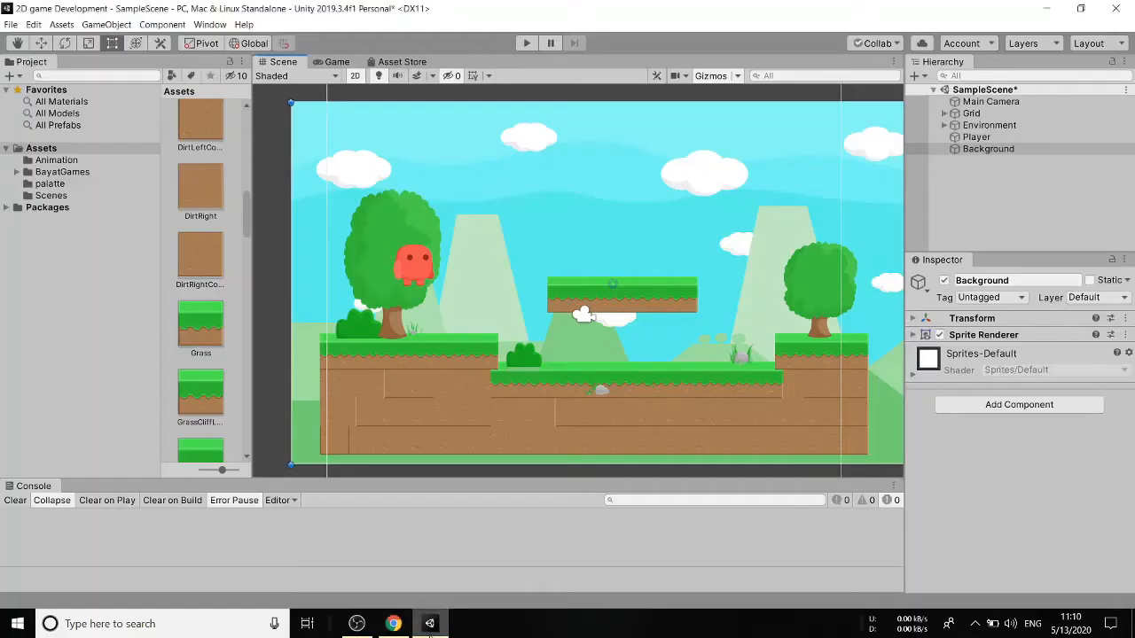
pyautogui.click(957, 133)
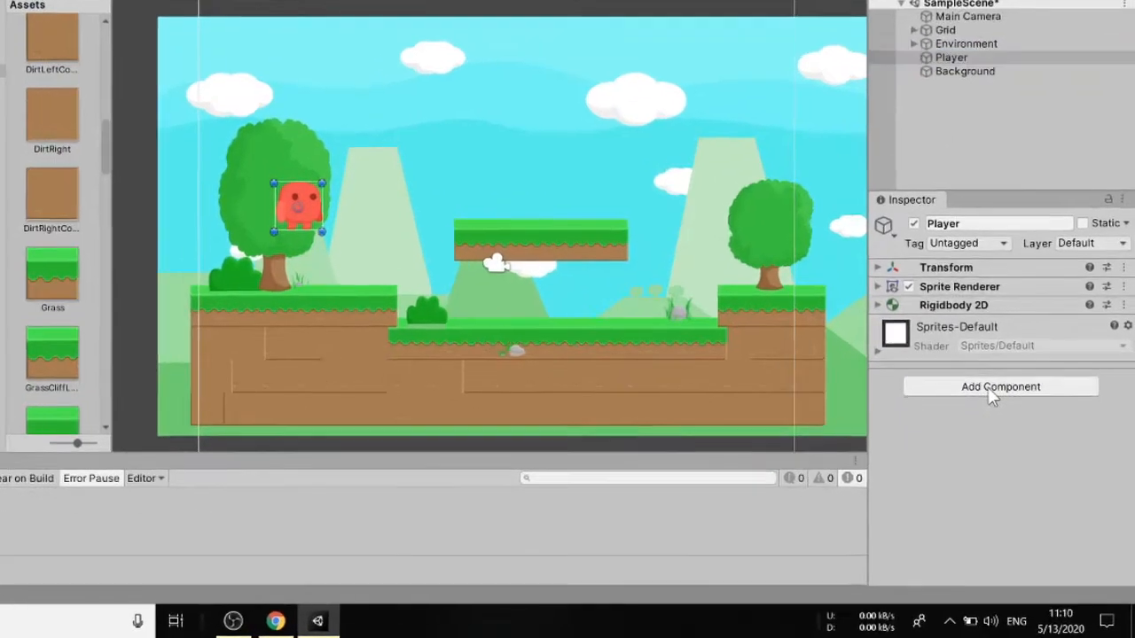
pyautogui.click(1013, 422)
pyautogui.write('box')
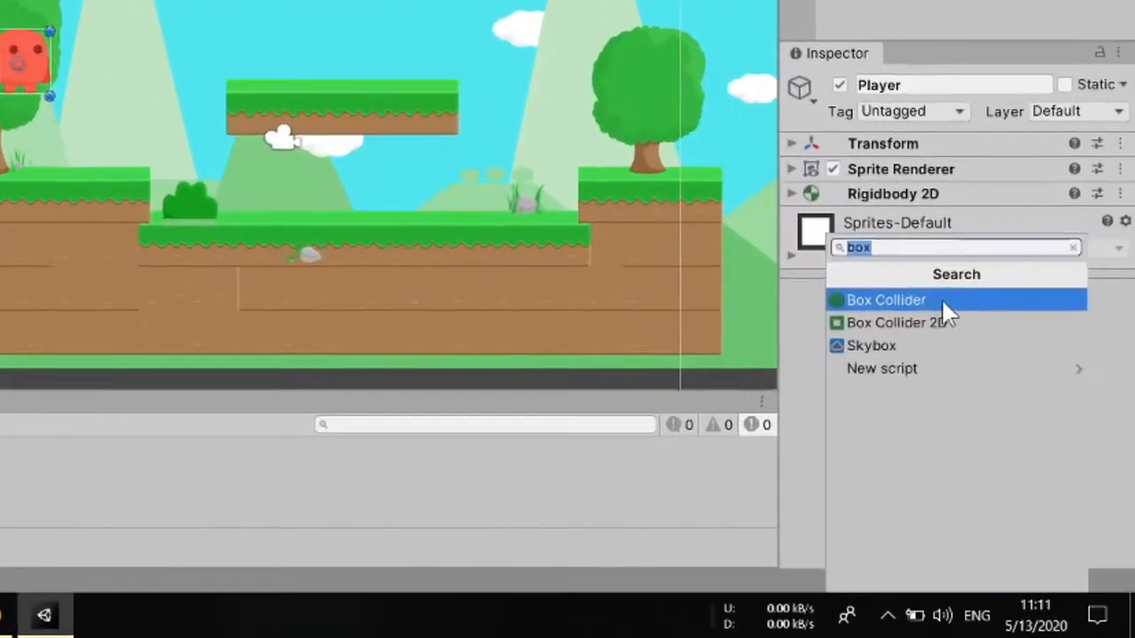
pyautogui.write('CharacterController2D')
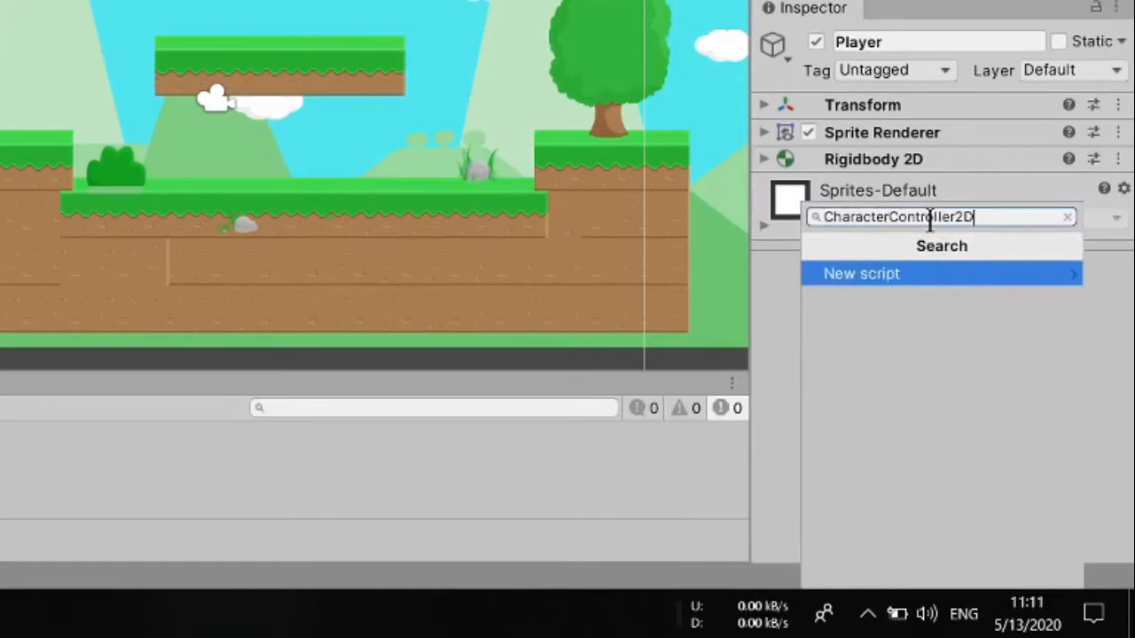
pyautogui.click(865, 271)
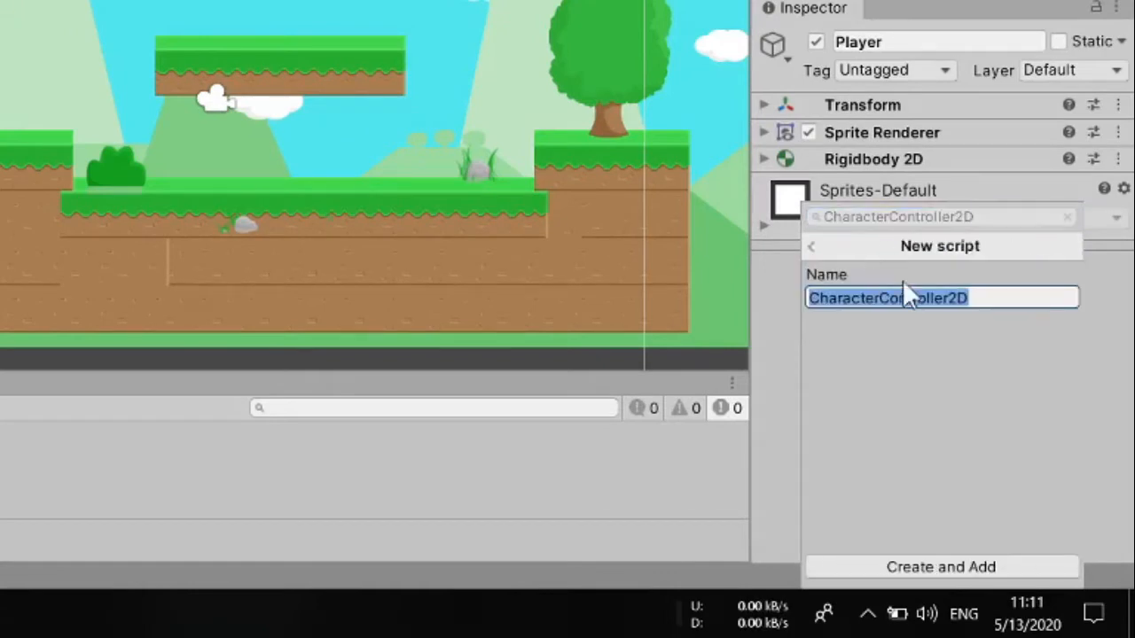
pyautogui.click(917, 572)
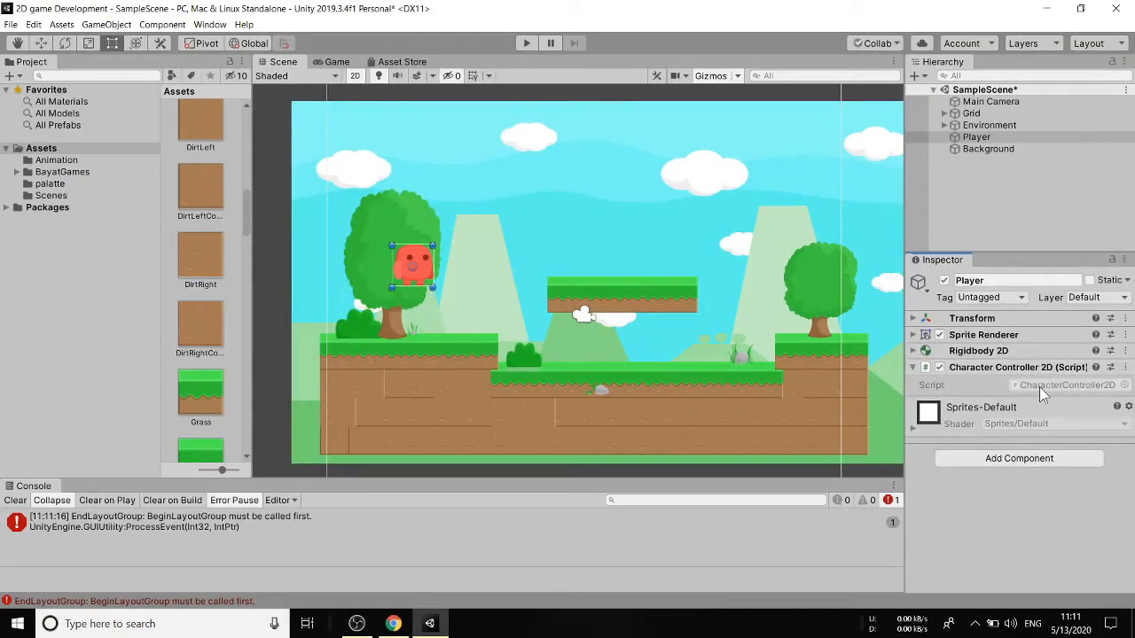
# - Open the Player's CharacterController2D script in Visual Studio Code and check its class name and default code
pyautogui.click(1041, 387)
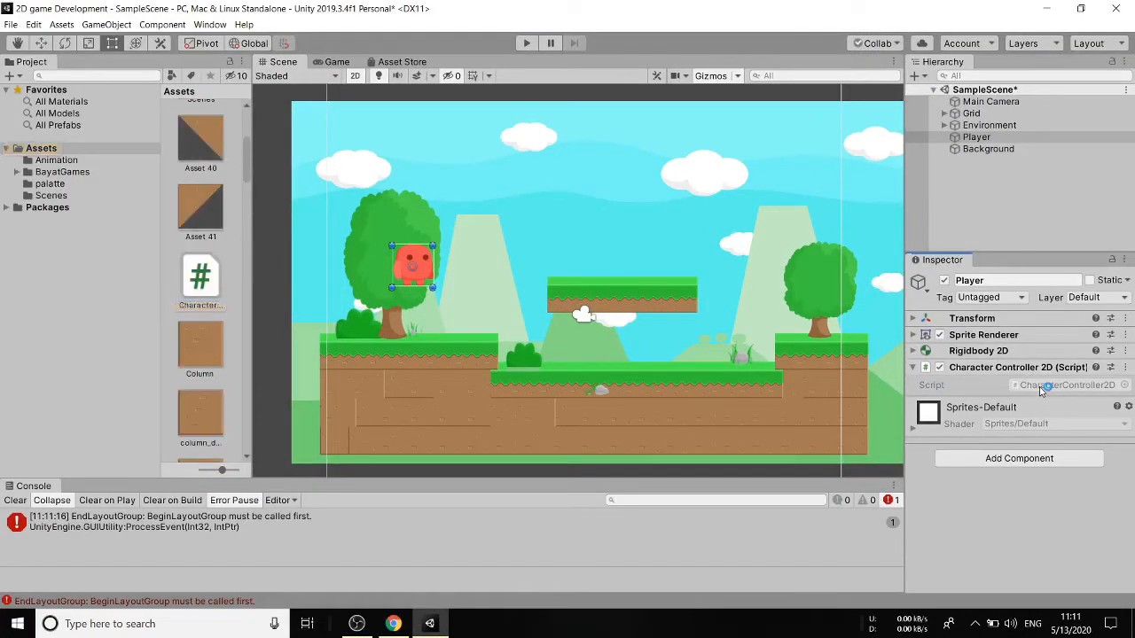
pyautogui.doubleClick(1041, 387)
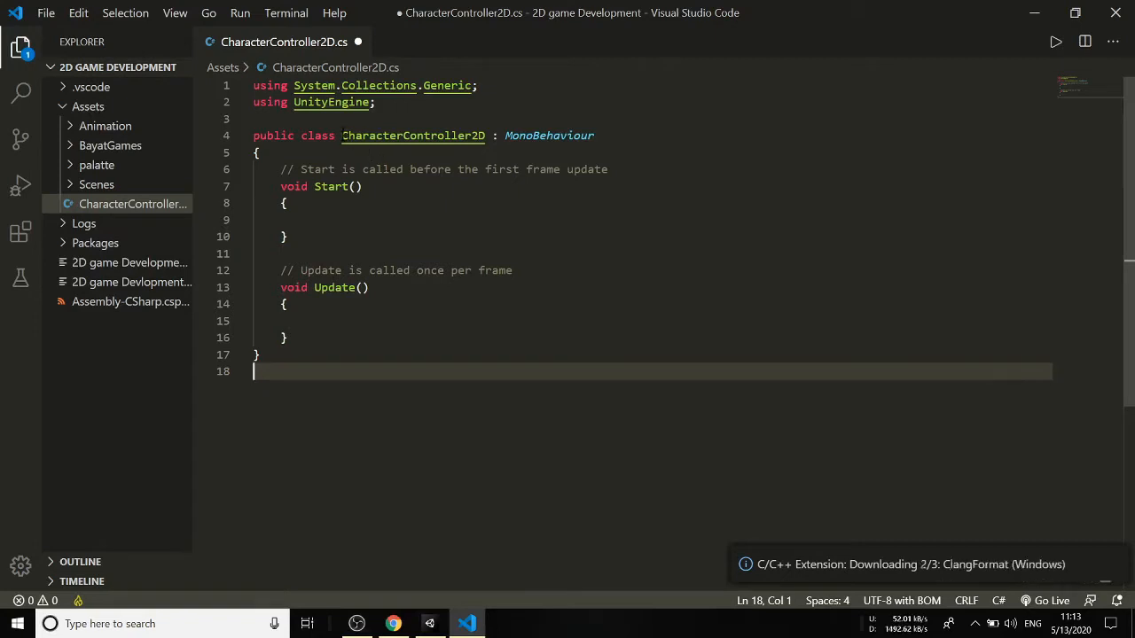
pyautogui.moveTo(341, 136); pyautogui.dragTo(486, 136)
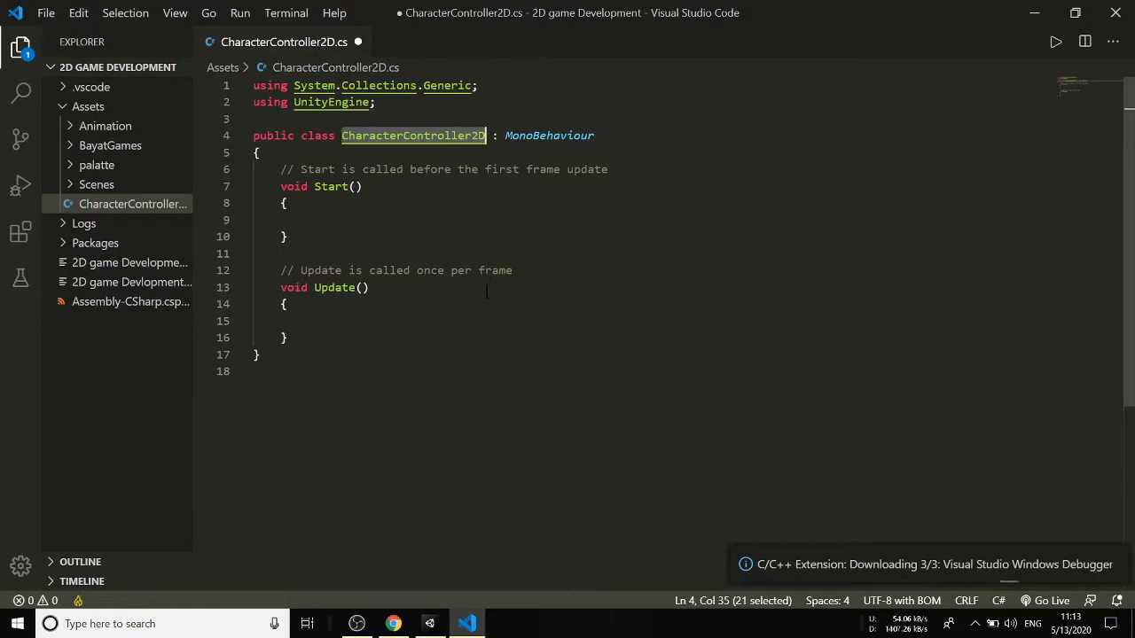
pyautogui.press('Down')
pyautogui.press('Down')
pyautogui.press('Down')
pyautogui.press('Down')
pyautogui.press('Down')
pyautogui.press('Down')
pyautogui.press('Down')
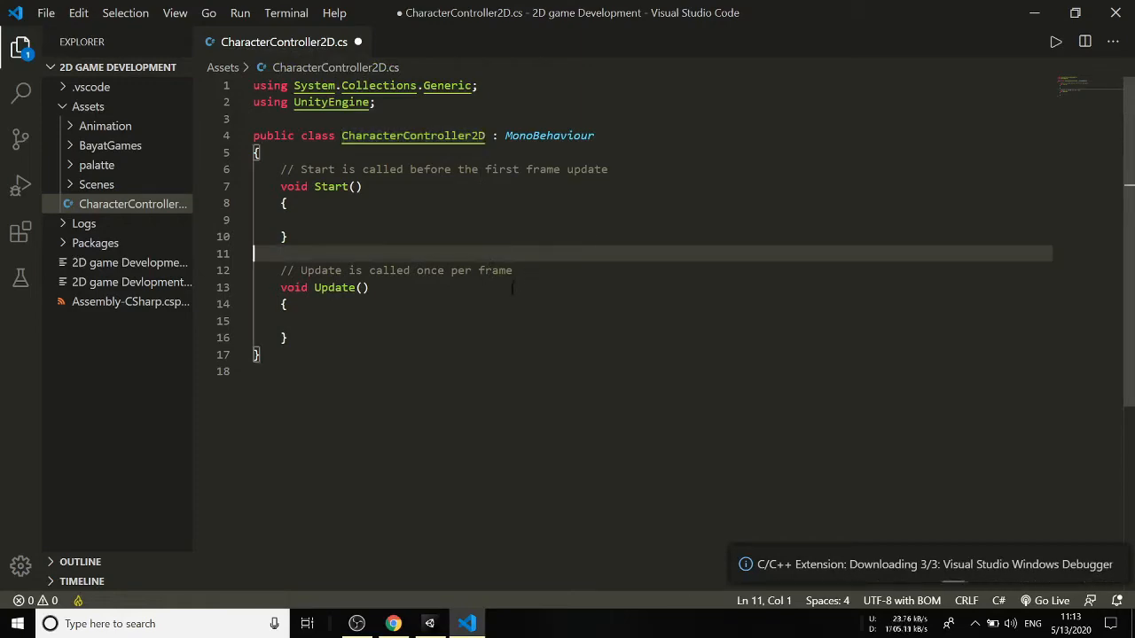
# - Switch to Chrome and select the entire CharacterController2D.cs source code on the GitHub page for copying
pyautogui.click(393, 623)
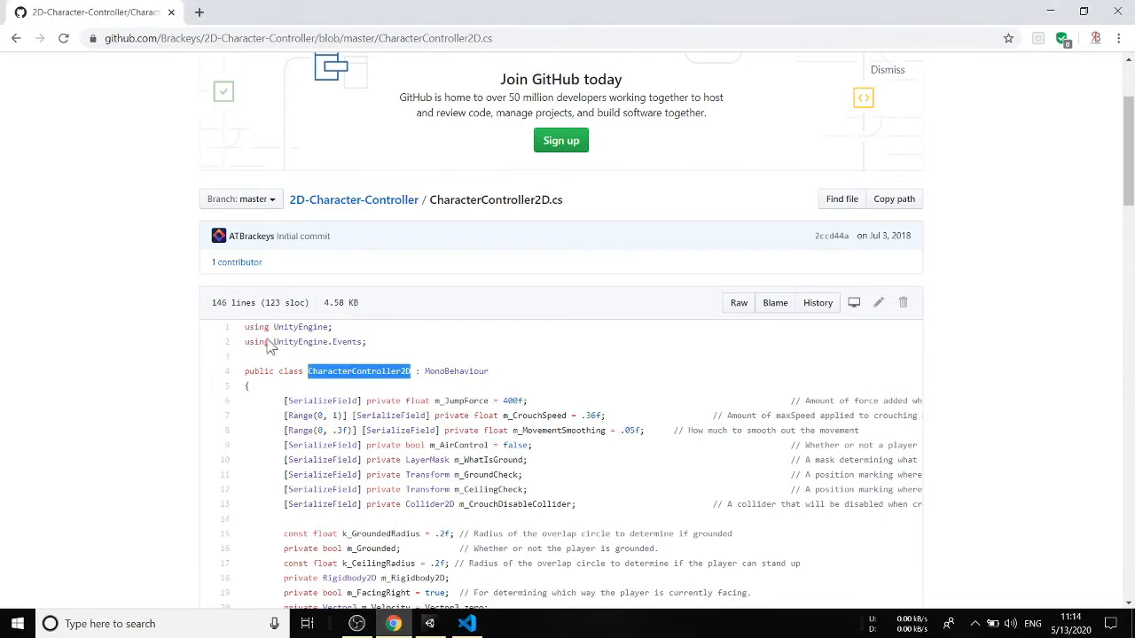
pyautogui.moveTo(270, 347); pyautogui.dragTo(247, 327)
pyautogui.click(321, 370)
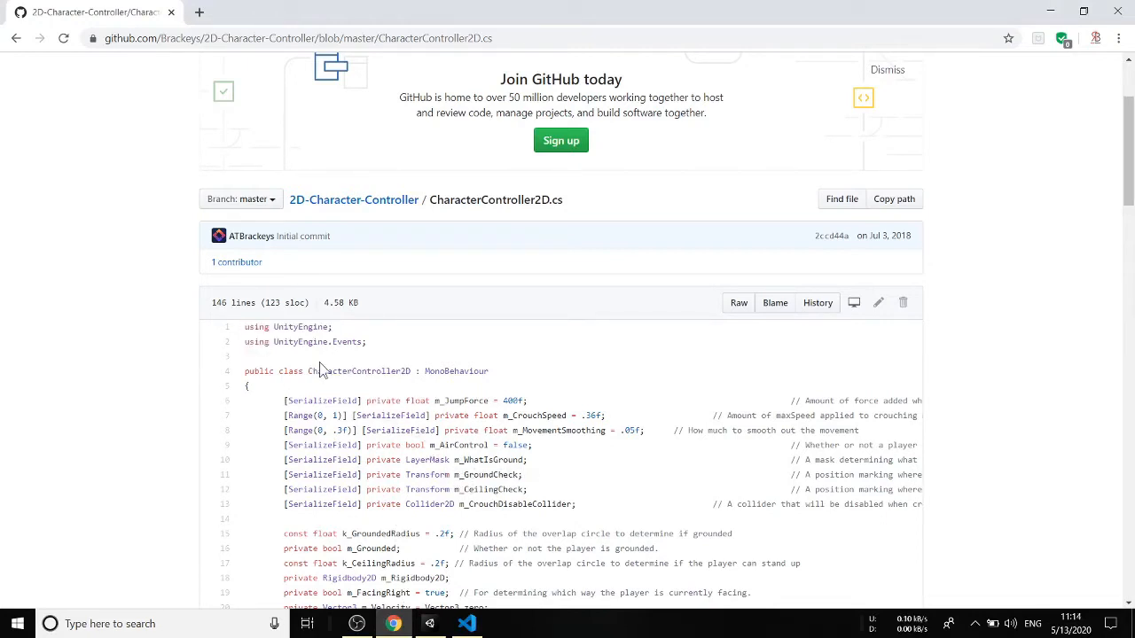
pyautogui.moveTo(244, 327); pyautogui.dragTo(660, 488)
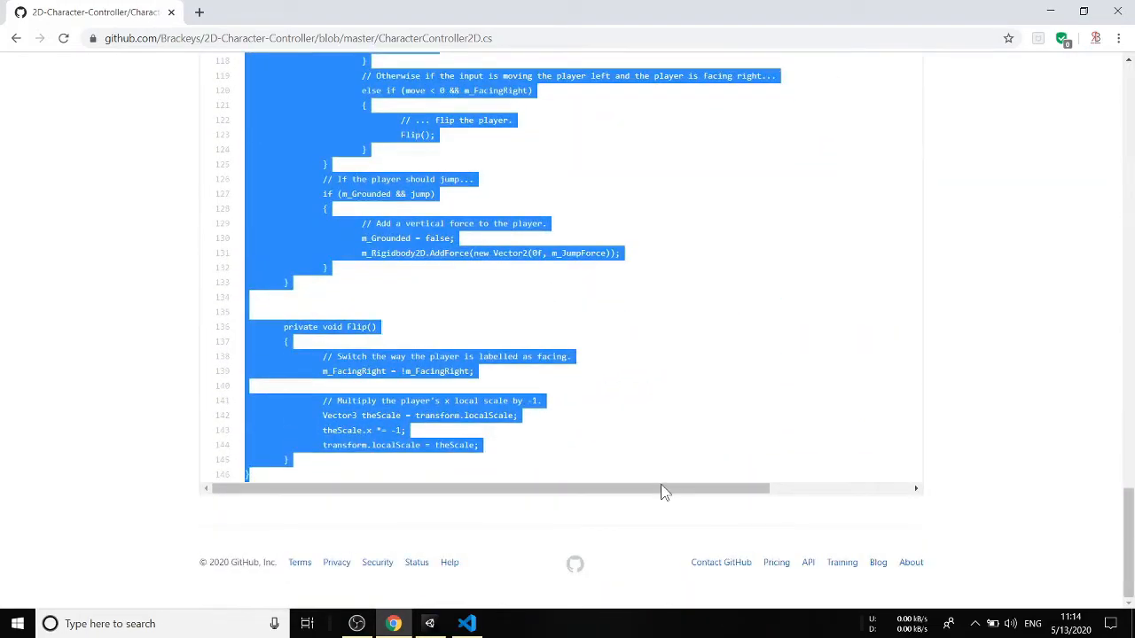
# - Return to Visual Studio Code and replace the whole default script with the copied GitHub controller code
pyautogui.click(467, 623)
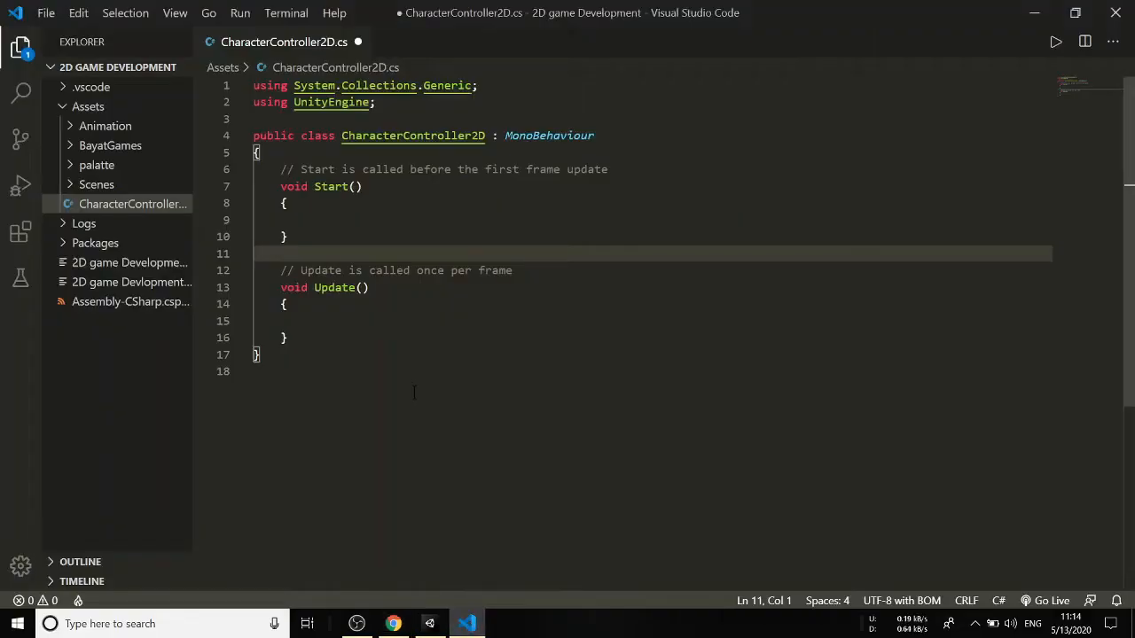
pyautogui.hotkey('ctrl', 'a')
pyautogui.press('BackSpace')
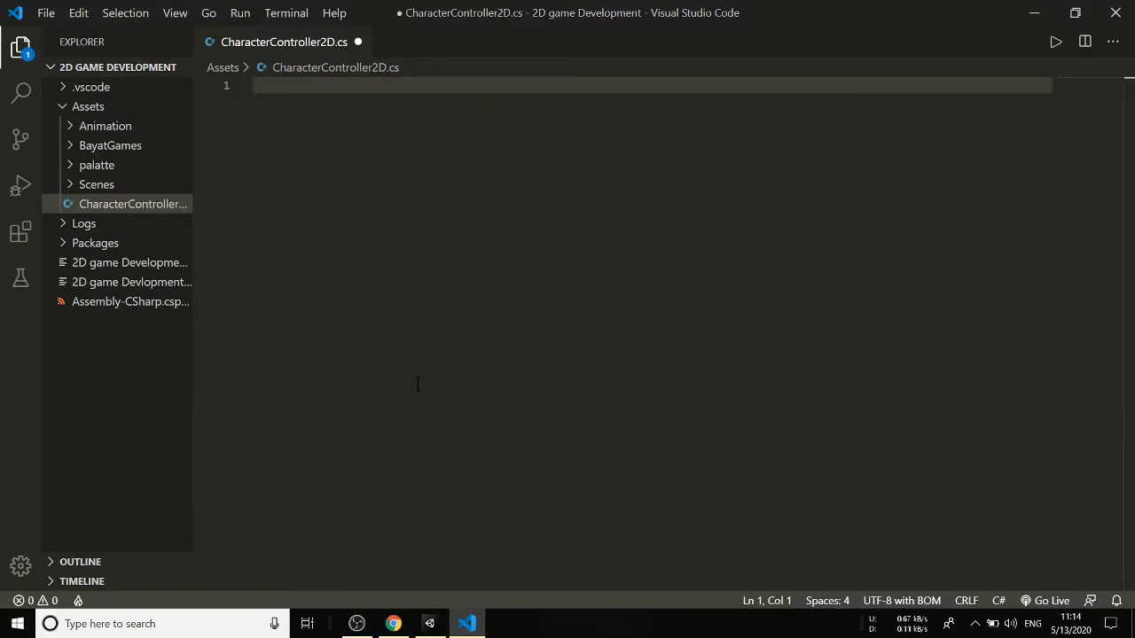
pyautogui.hotkey('ctrl', 'v')
# - Review the pasted controller code from the serialized fields at the start through the Flip method at the end
pyautogui.scroll(20, 445, 296)
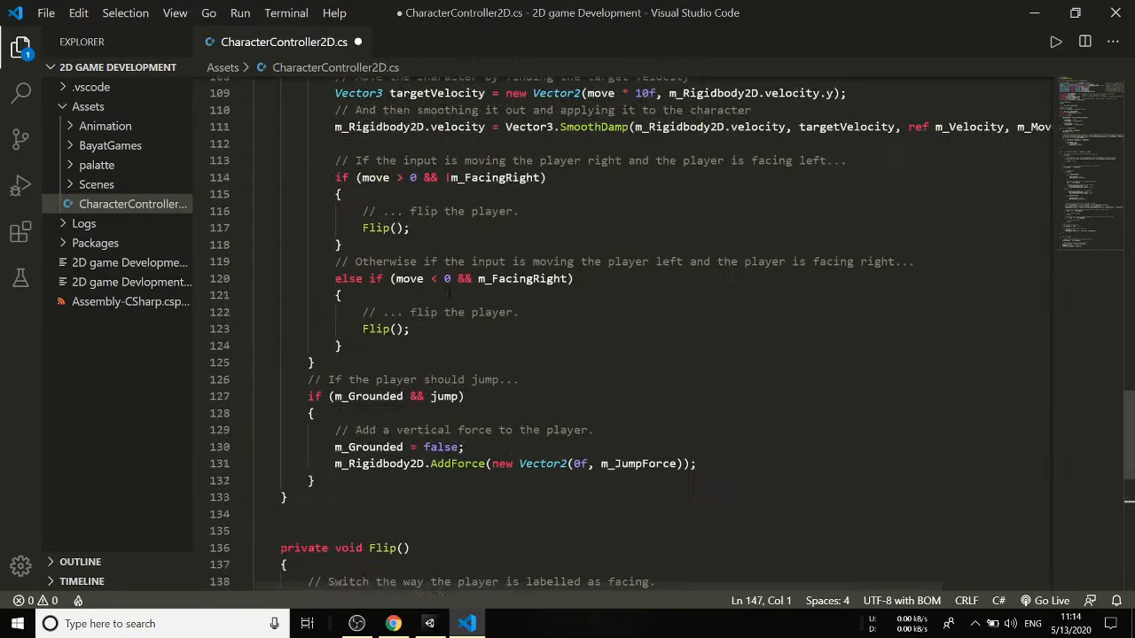
pyautogui.scroll(10, 448, 295)
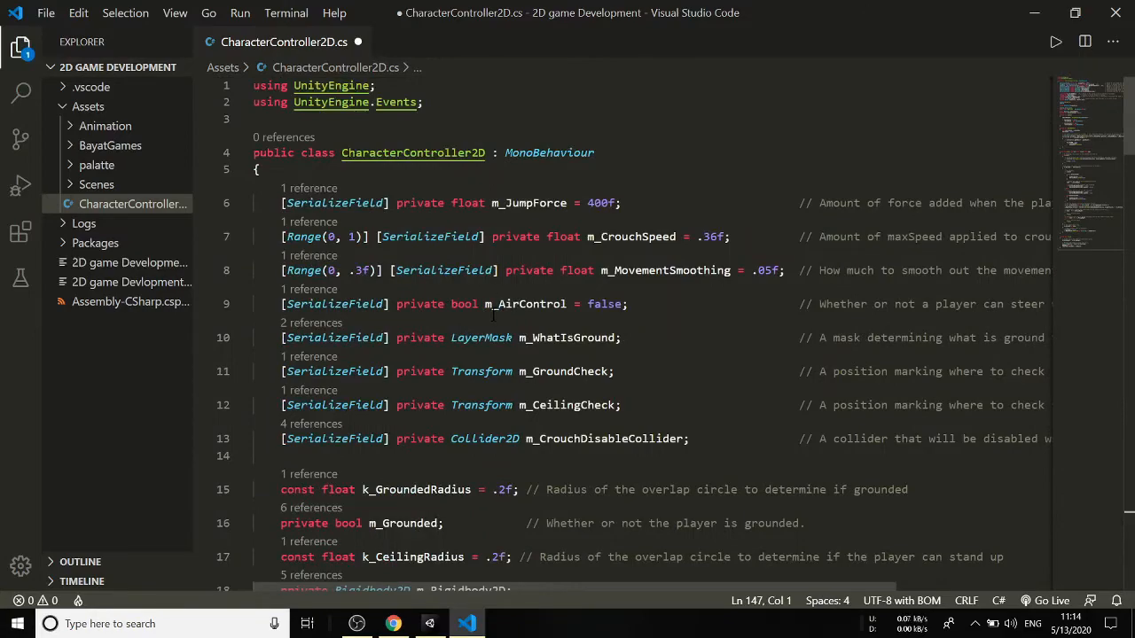
pyautogui.scroll(-8, 493, 315)
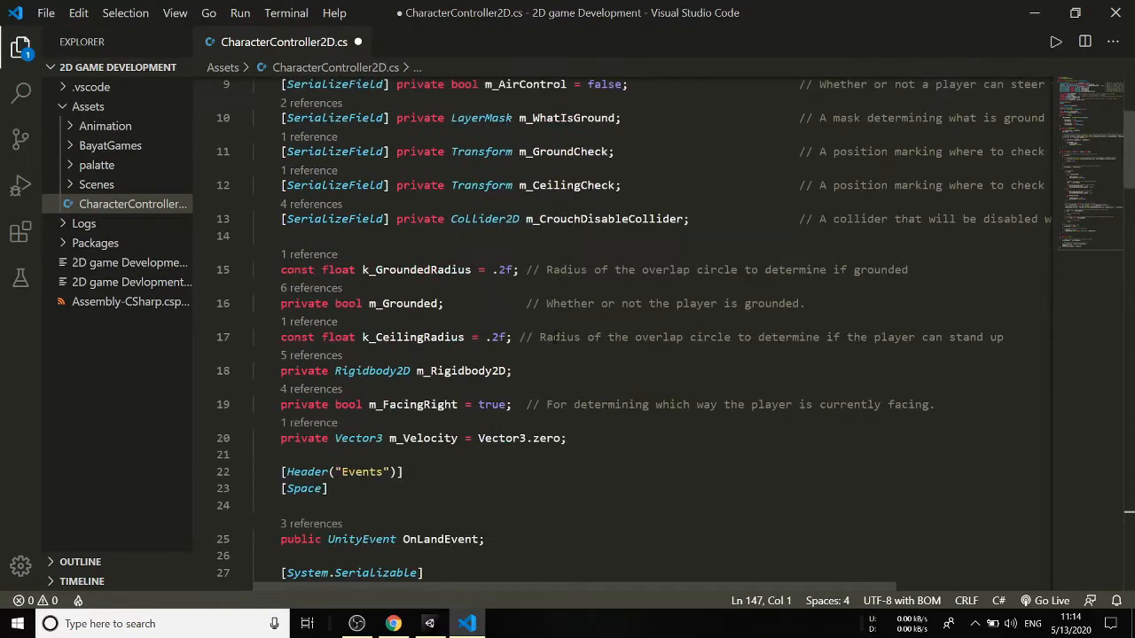
pyautogui.scroll(-19, 563, 348)
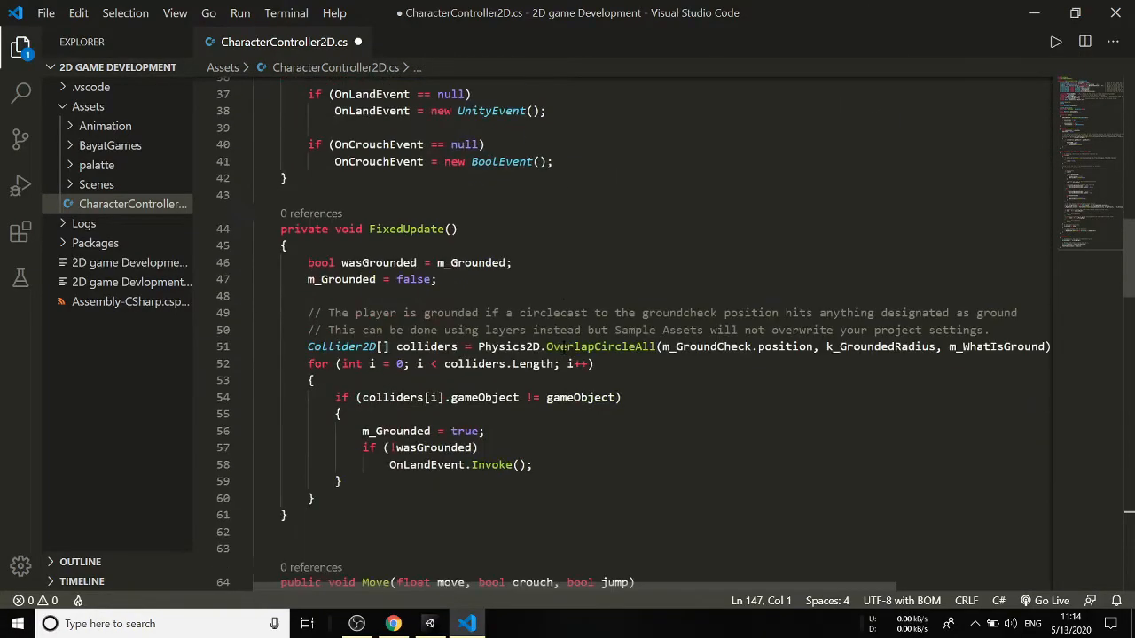
pyautogui.scroll(-18, 563, 348)
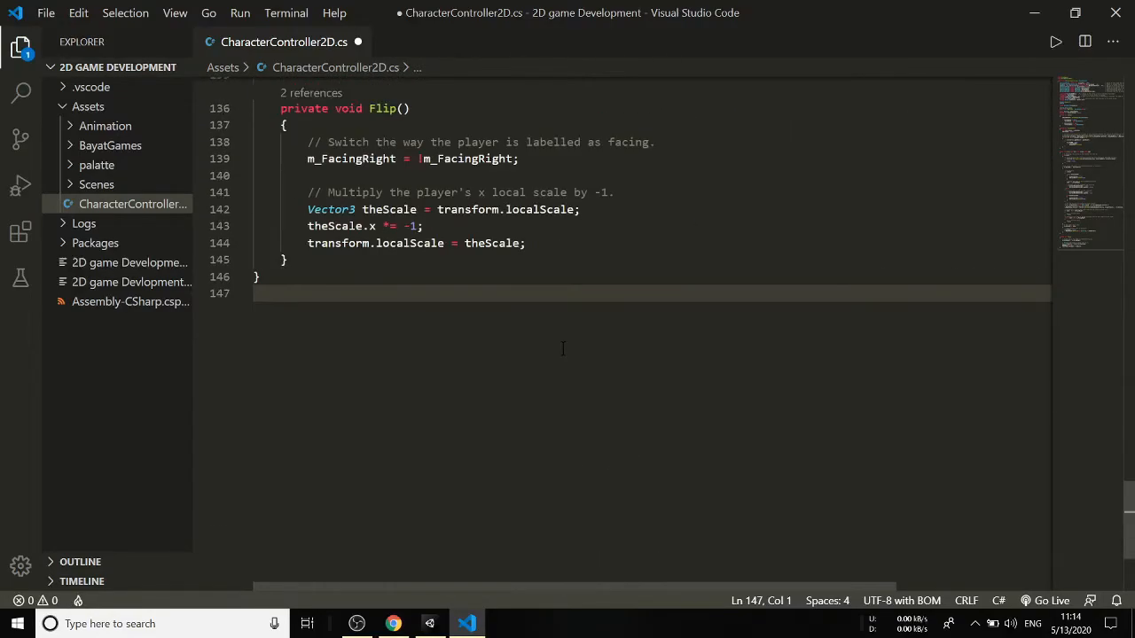
pyautogui.scroll(20, 563, 348)
pyautogui.scroll(20, 562, 349)
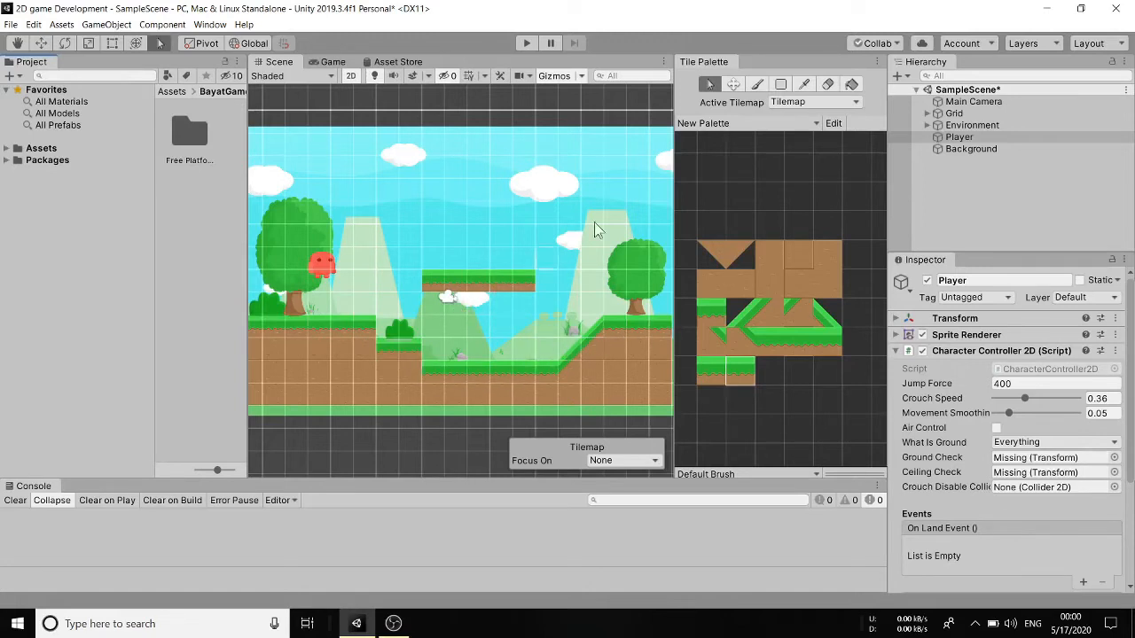
# - Close the Tile Palette in Unity and activate the Rect tool with the Player still selected
pyautogui.rightClick(696, 64)
pyautogui.click(736, 80)
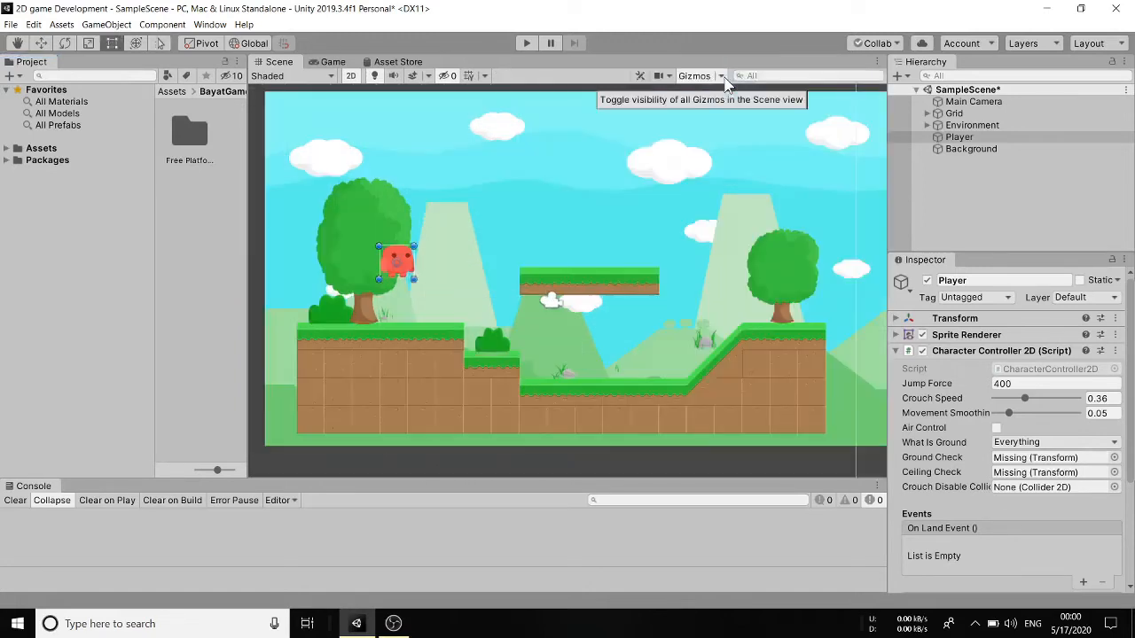
pyautogui.moveTo(613, 190)
pyautogui.mouseDown(button='middle')
pyautogui.moveTo(530, 221)
pyautogui.moveTo(585, 195)
pyautogui.moveTo(627, 207)
pyautogui.moveTo(621, 195)
pyautogui.mouseUp(button='middle')
pyautogui.scroll(2, 591, 205)
pyautogui.scroll(1, 627, 207)
pyautogui.press('t')
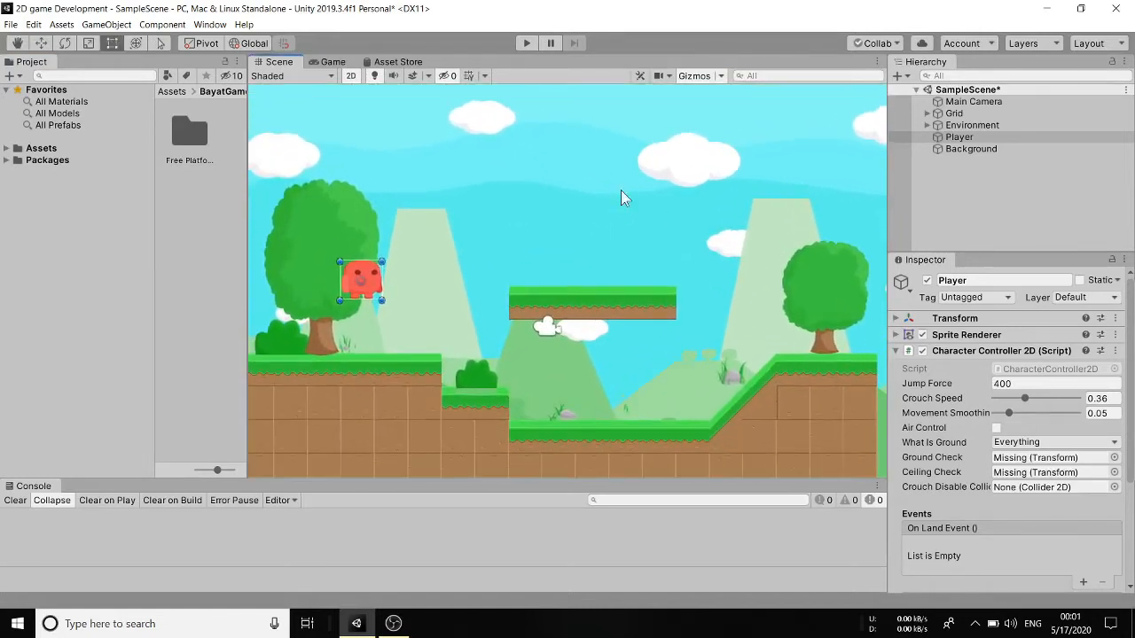
# - Add a Tilemap Collider 2D component to the Tilemap object under Grid
pyautogui.moveTo(621, 264); pyautogui.dragTo(630, 262, button='middle')
pyautogui.scroll(1, 630, 261)
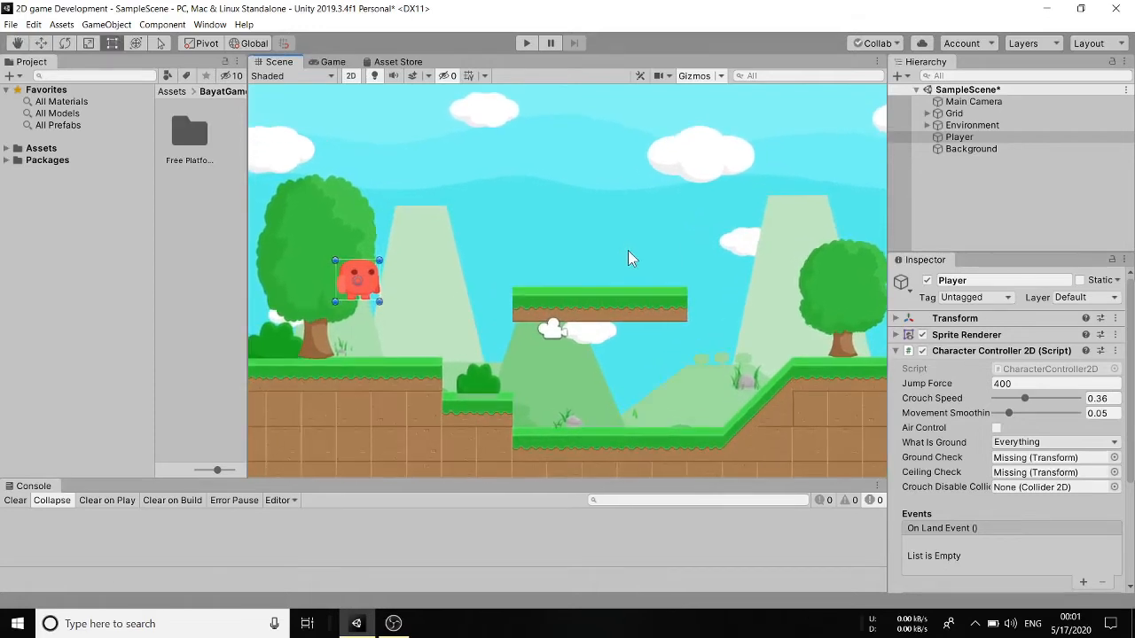
pyautogui.click(952, 114)
pyautogui.click(927, 113)
pyautogui.click(968, 125)
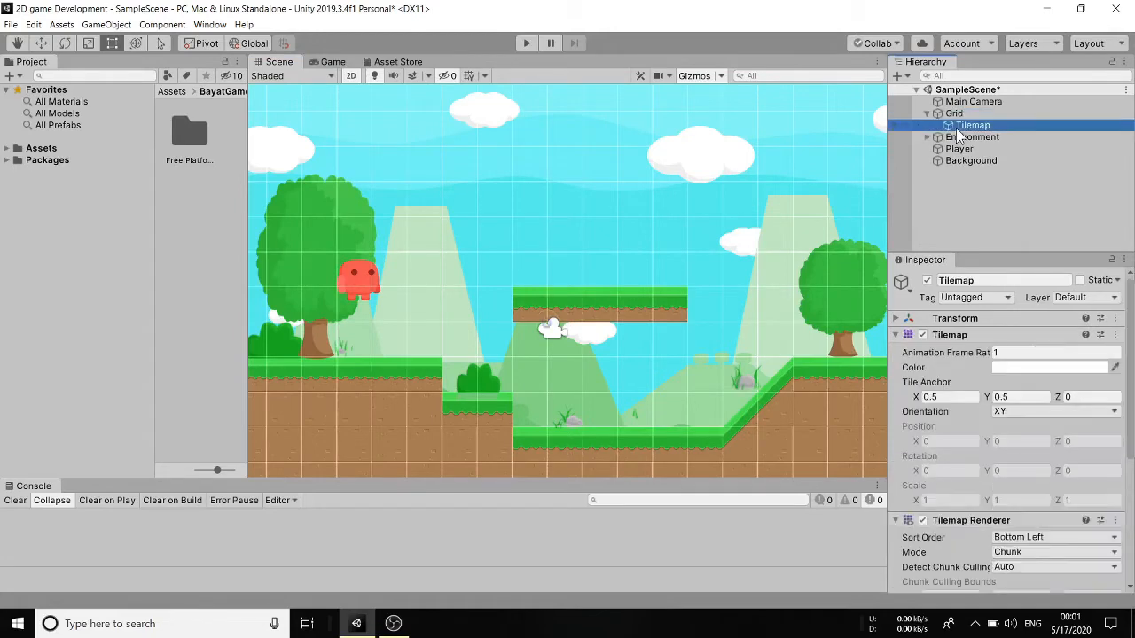
pyautogui.scroll(-5, 1000, 435)
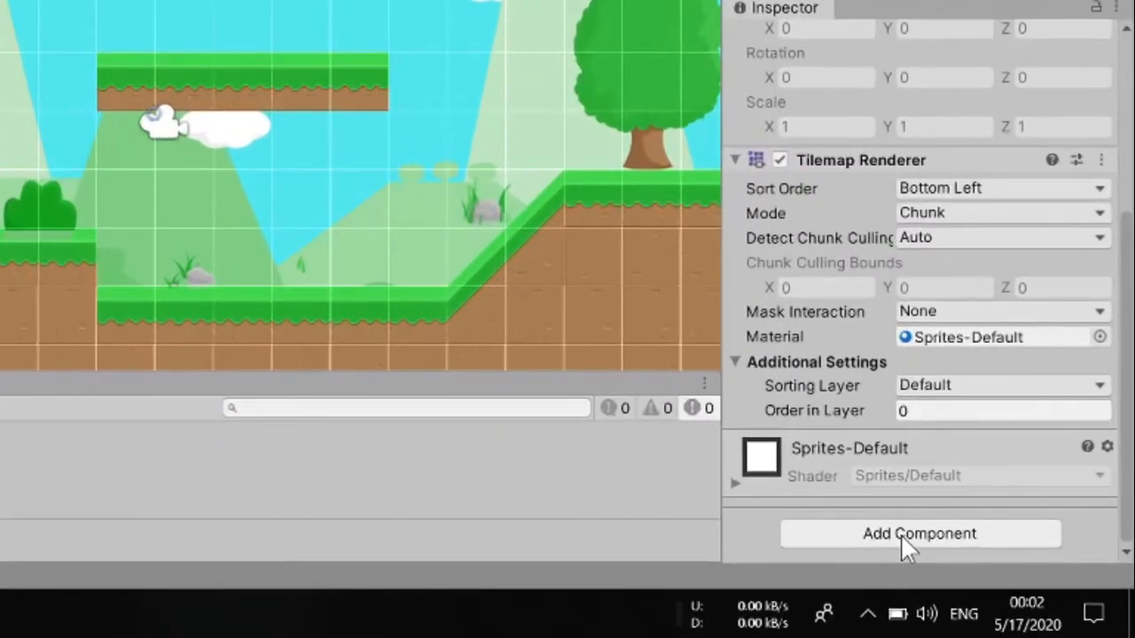
pyautogui.click(902, 536)
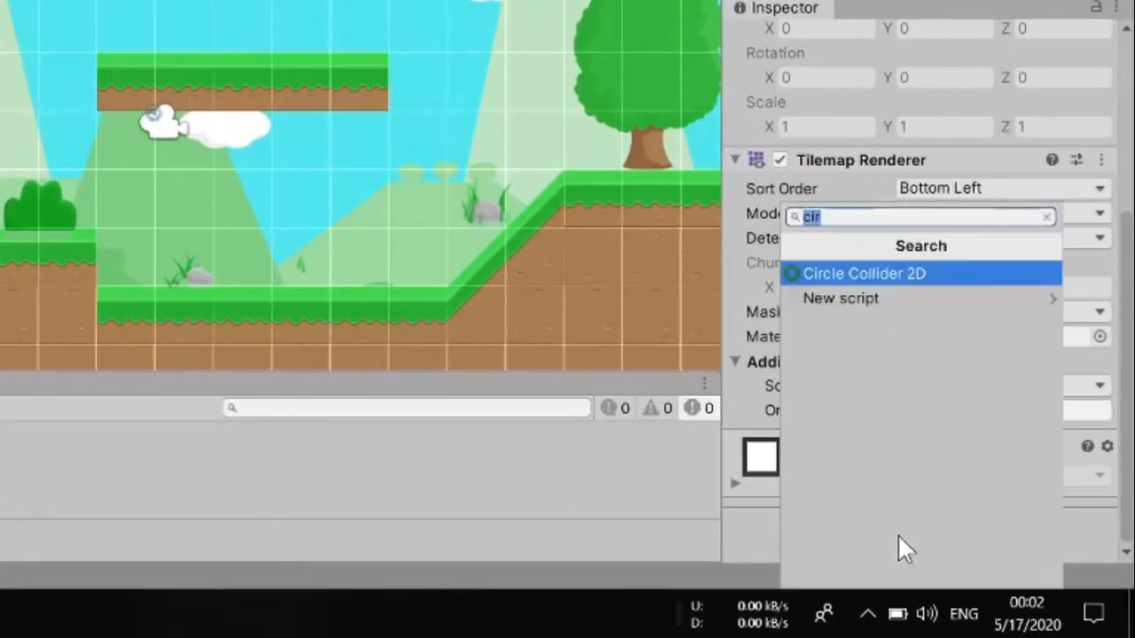
pyautogui.write('tile')
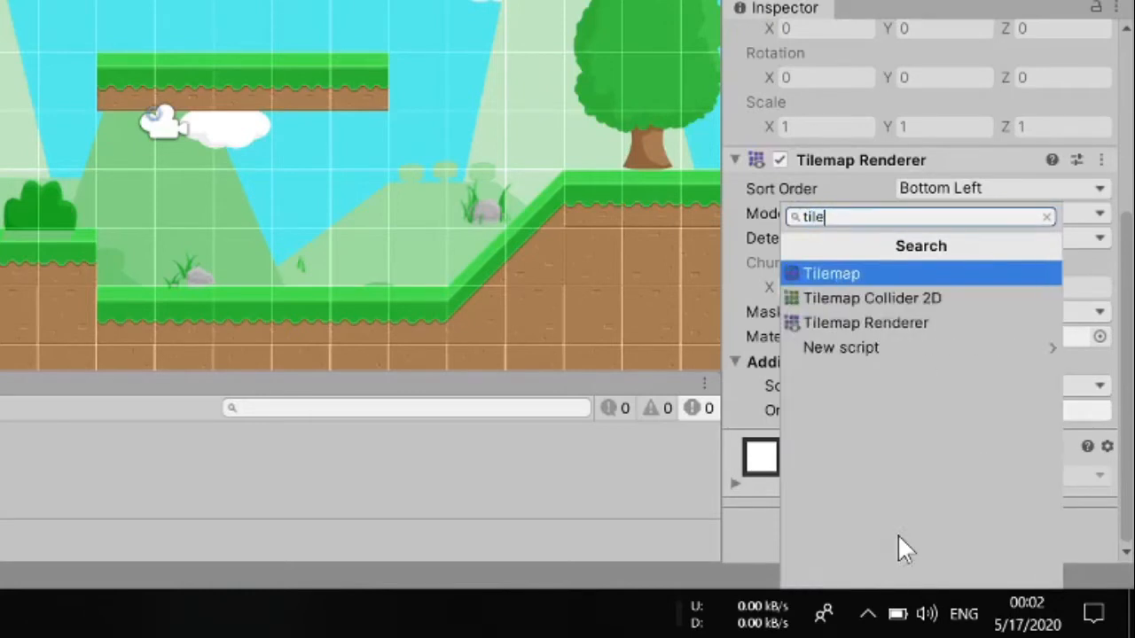
pyautogui.press('Down')
pyautogui.press('Return')
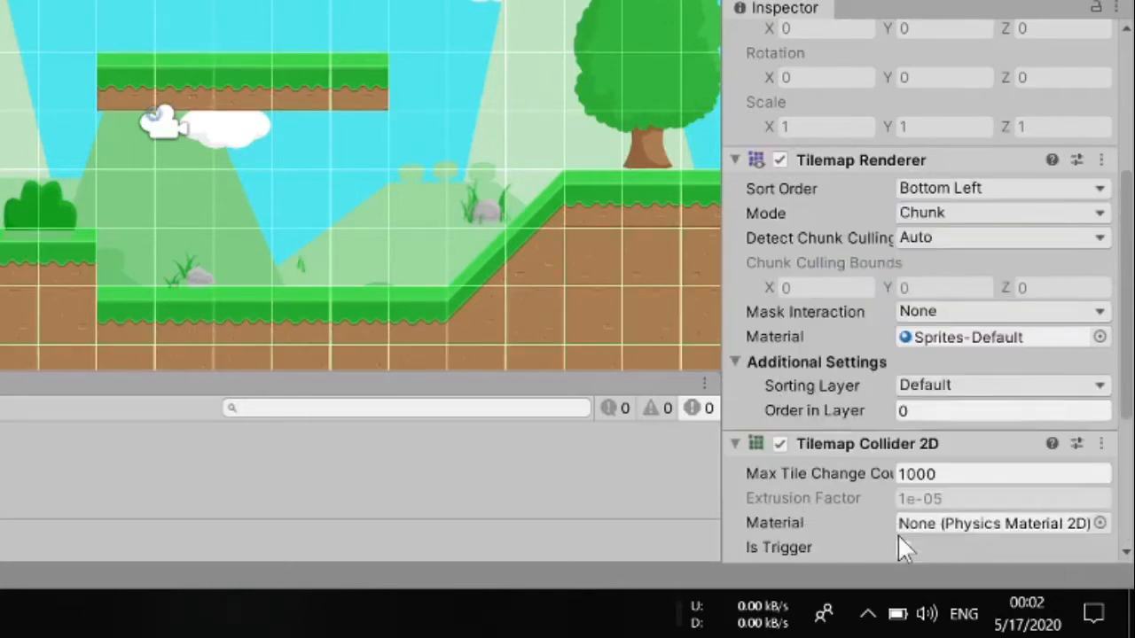
# - Enable Used By Composite on the Tilemap Collider 2D and add a Composite Collider 2D component to the Tilemap
pyautogui.scroll(-5, 996, 472)
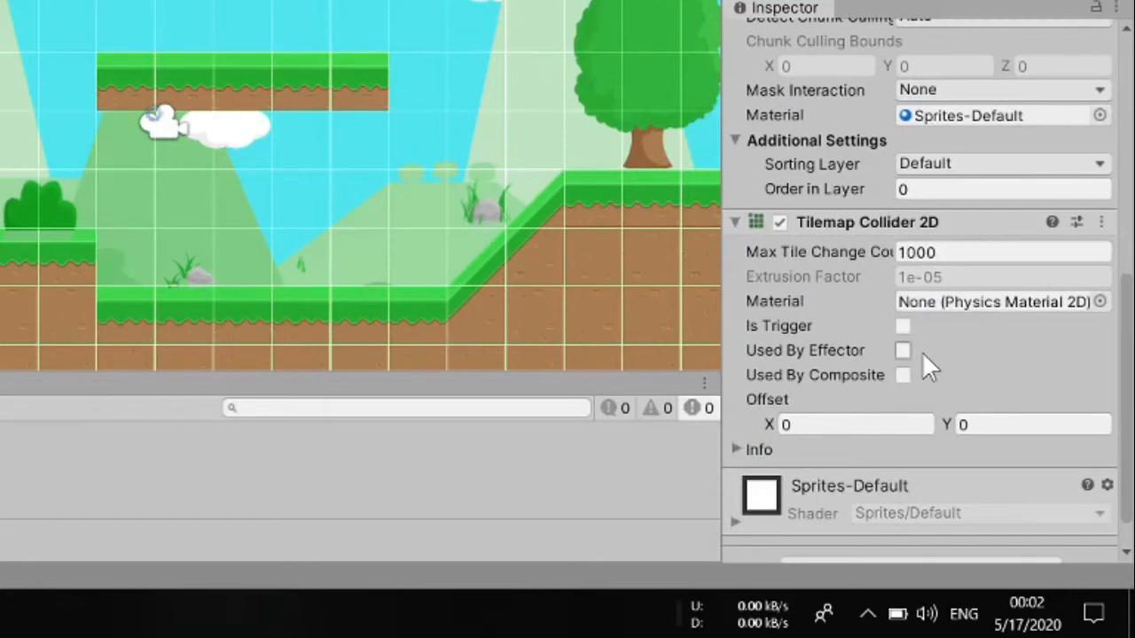
pyautogui.click(902, 375)
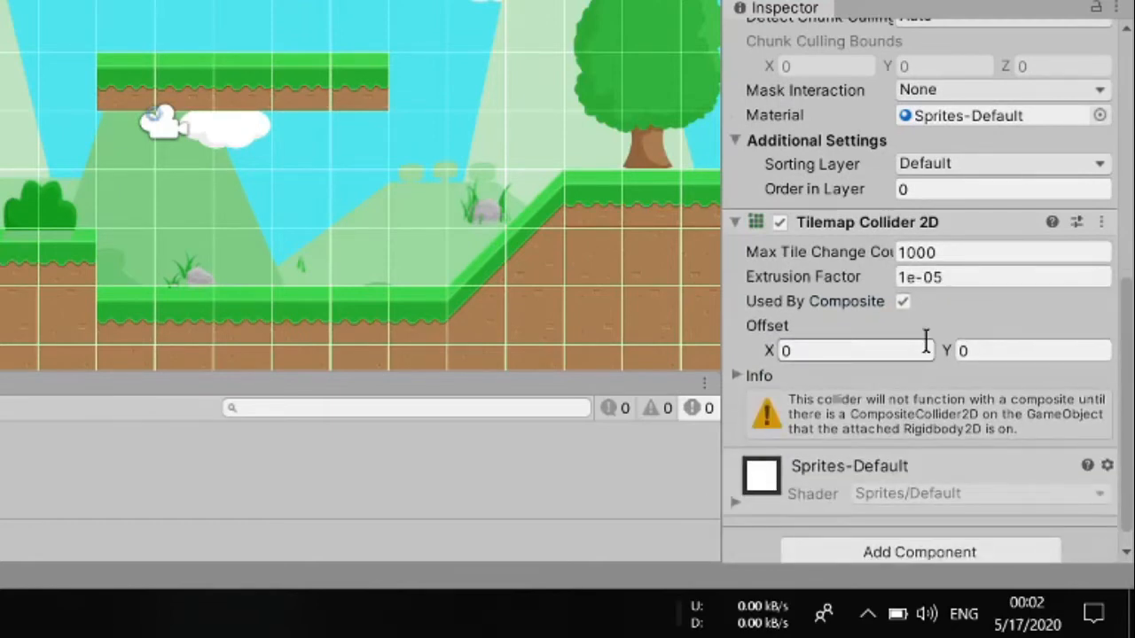
pyautogui.click(920, 532)
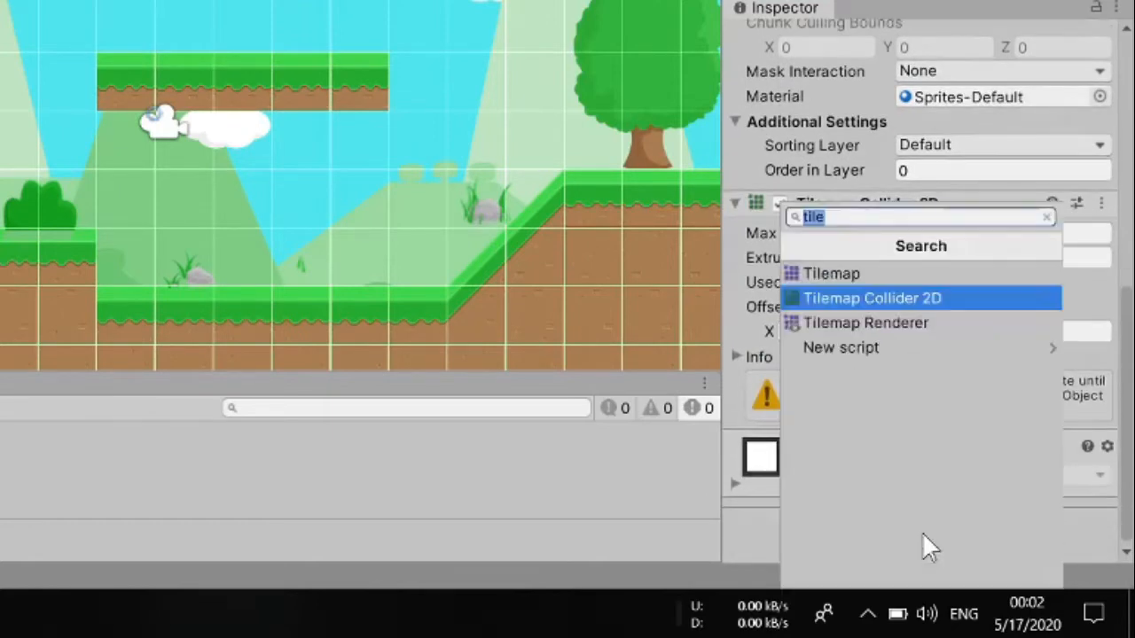
pyautogui.write('co')
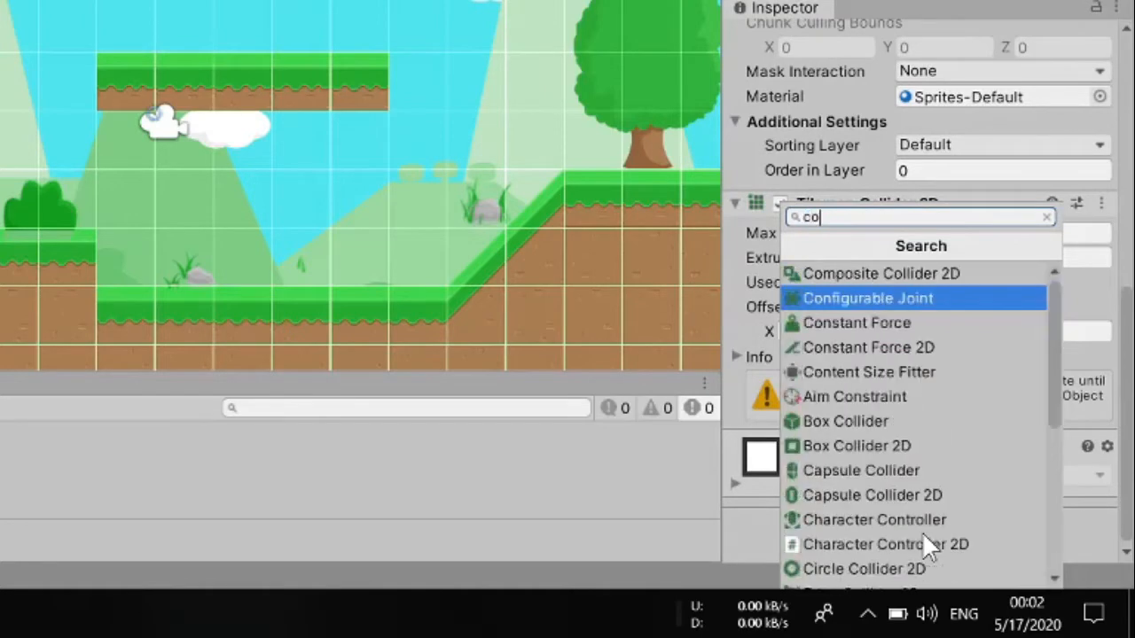
pyautogui.press('Up')
pyautogui.press('Return')
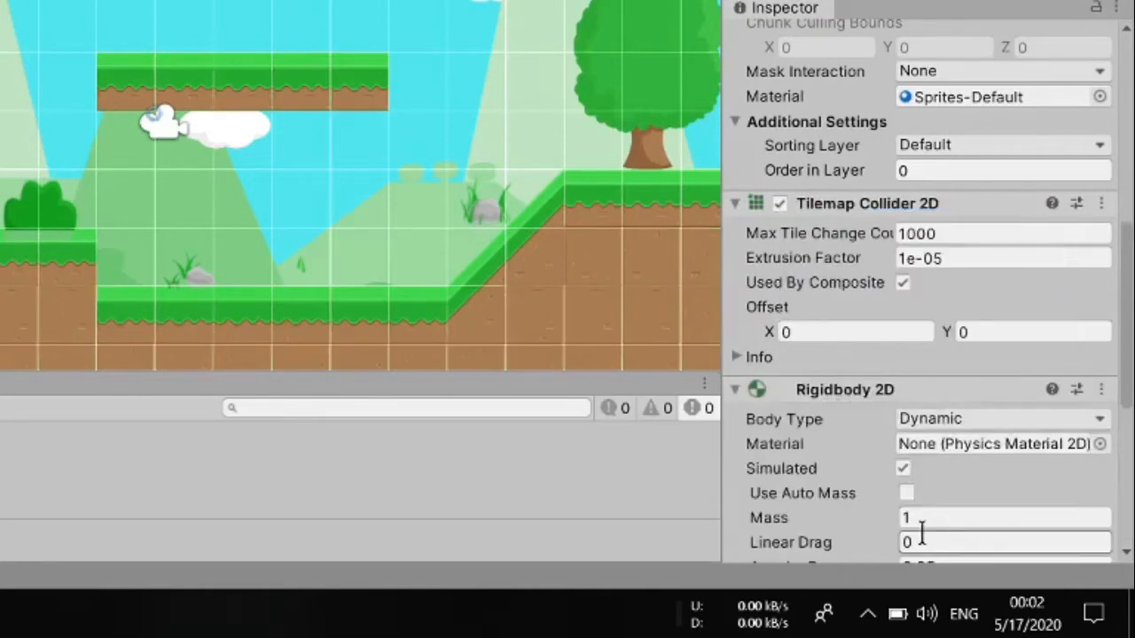
# - Expand the Composite Collider 2D settings and set the Tilemap's Rigidbody 2D body type to Static
pyautogui.scroll(-5, 842, 397)
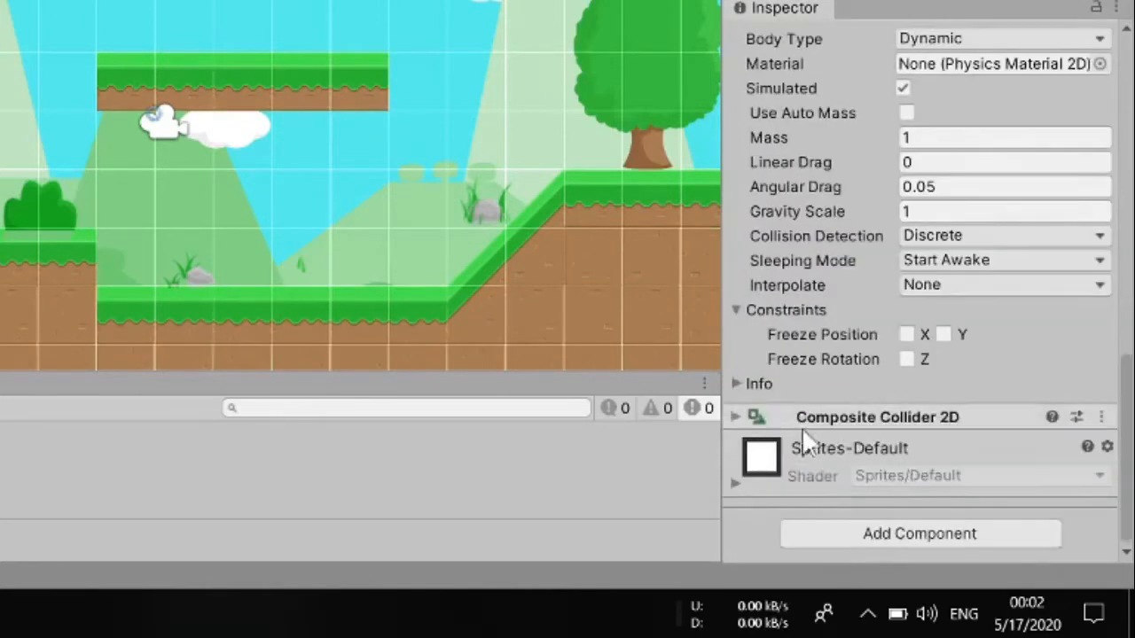
pyautogui.click(734, 417)
pyautogui.scroll(-5, 931, 434)
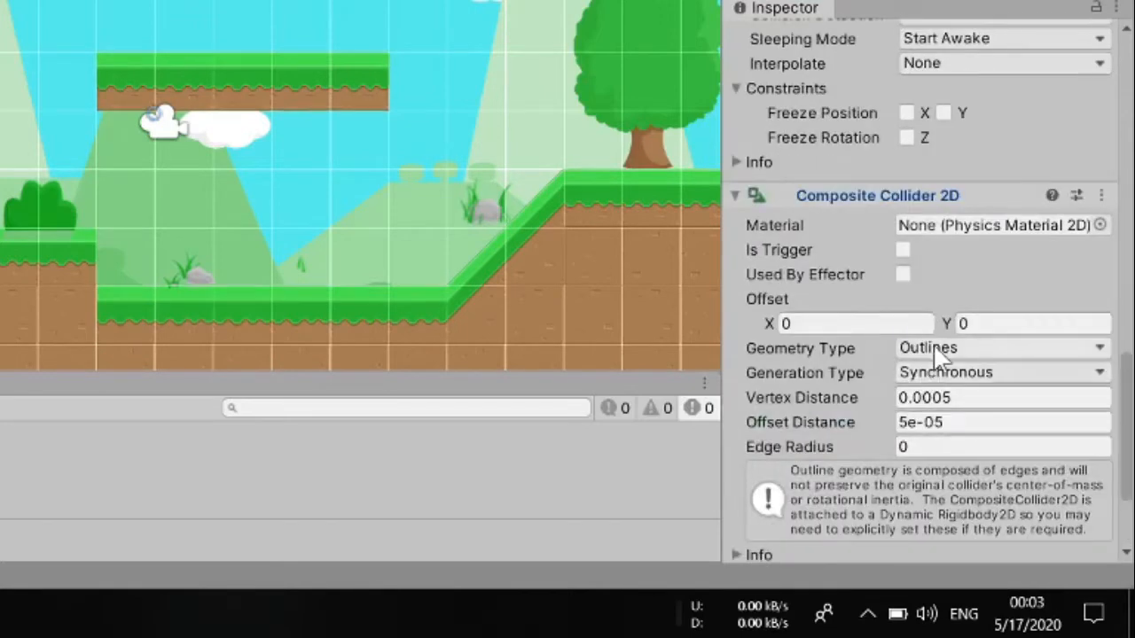
pyautogui.scroll(8, 932, 343)
pyautogui.scroll(-3, 887, 283)
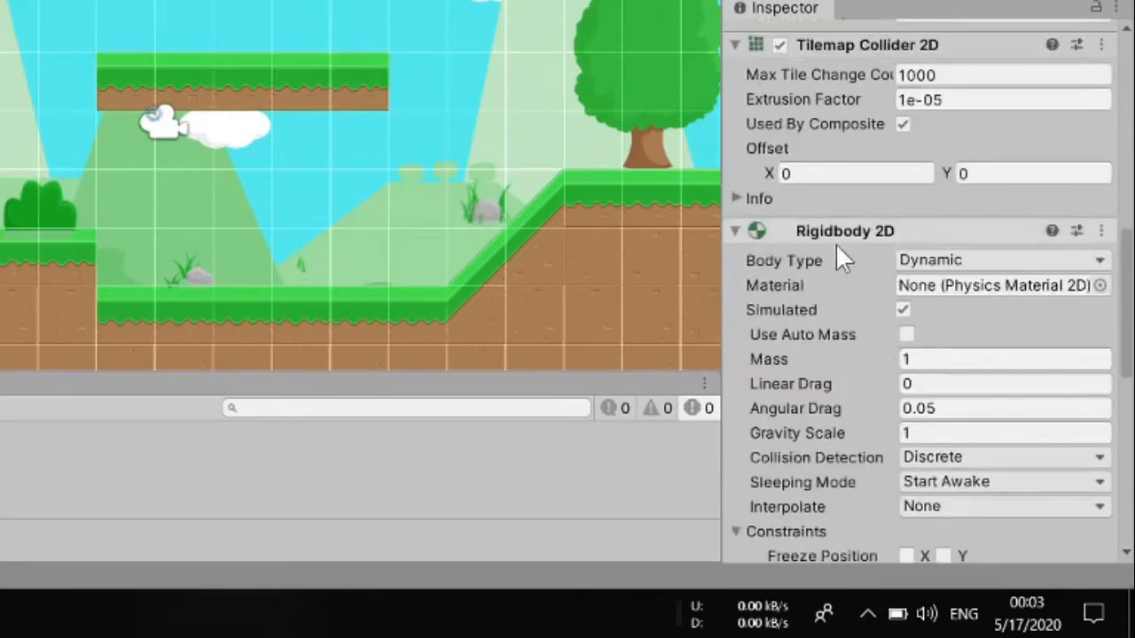
pyautogui.click(960, 262)
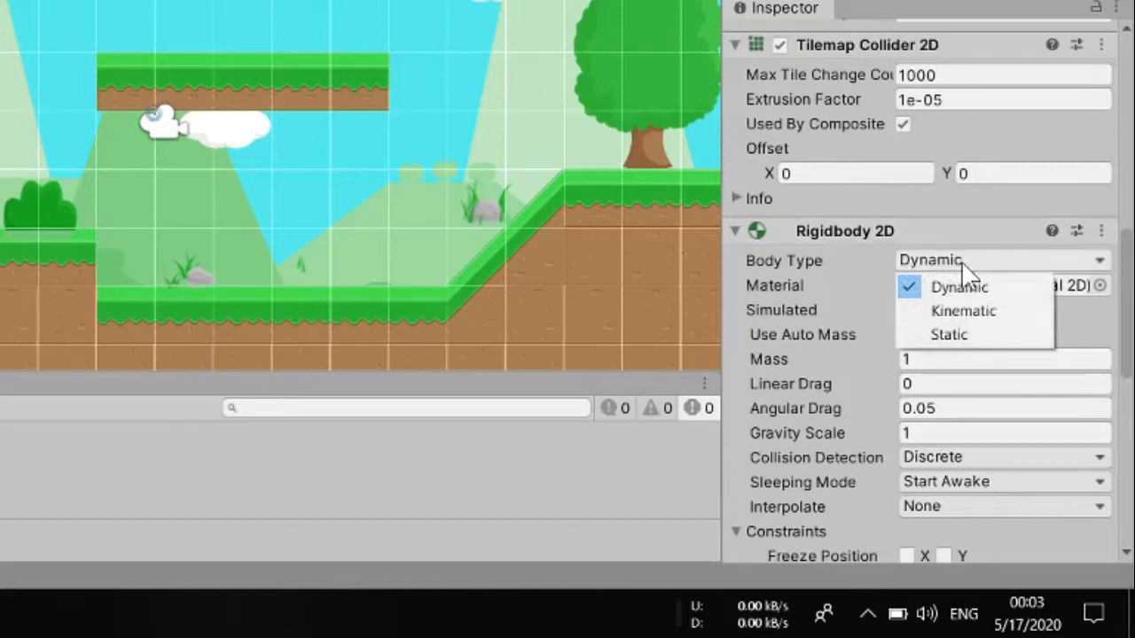
pyautogui.click(964, 335)
# - Collapse the Rigidbody 2D, Composite Collider 2D, Tilemap Collider 2D, Tilemap Renderer and Tilemap components of the Tilemap object
pyautogui.click(736, 230)
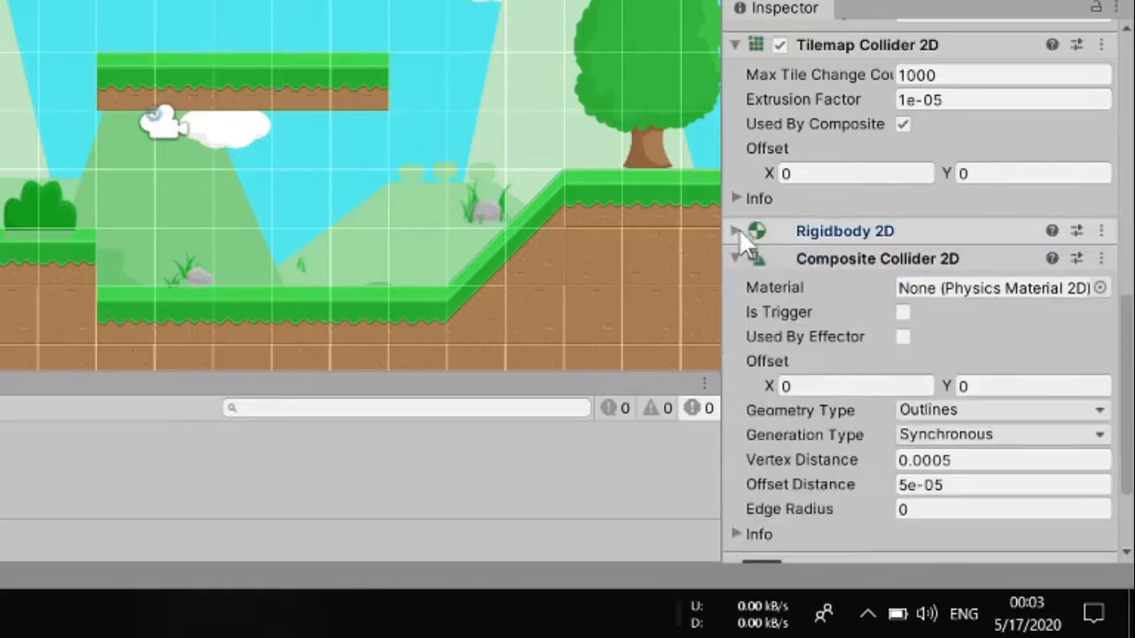
pyautogui.click(737, 258)
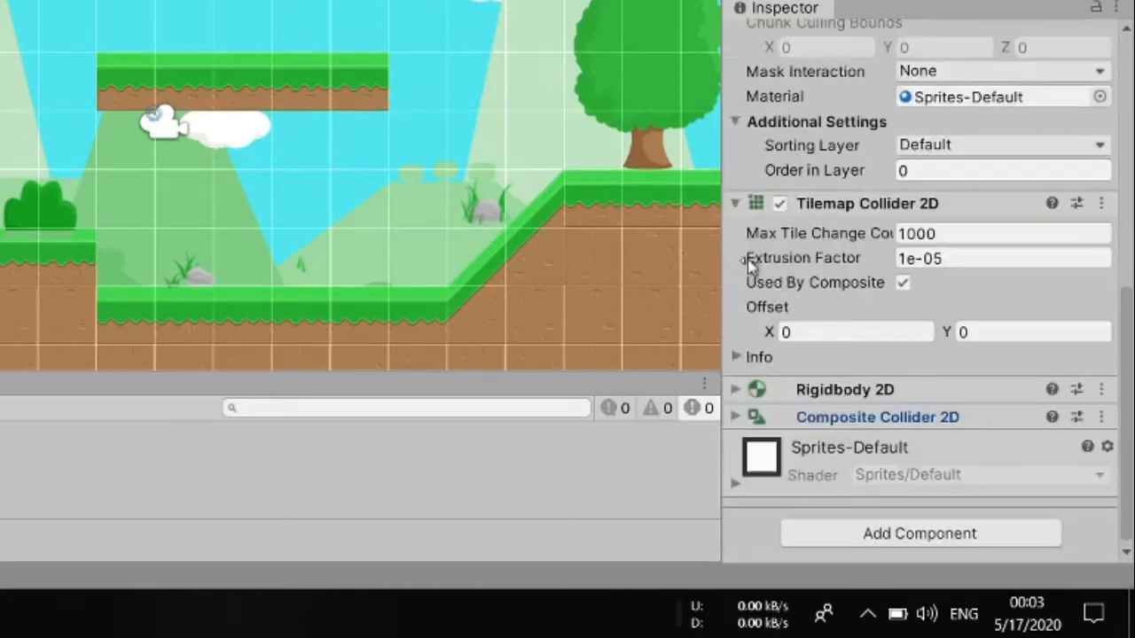
pyautogui.click(736, 205)
pyautogui.scroll(5, 807, 221)
pyautogui.click(736, 441)
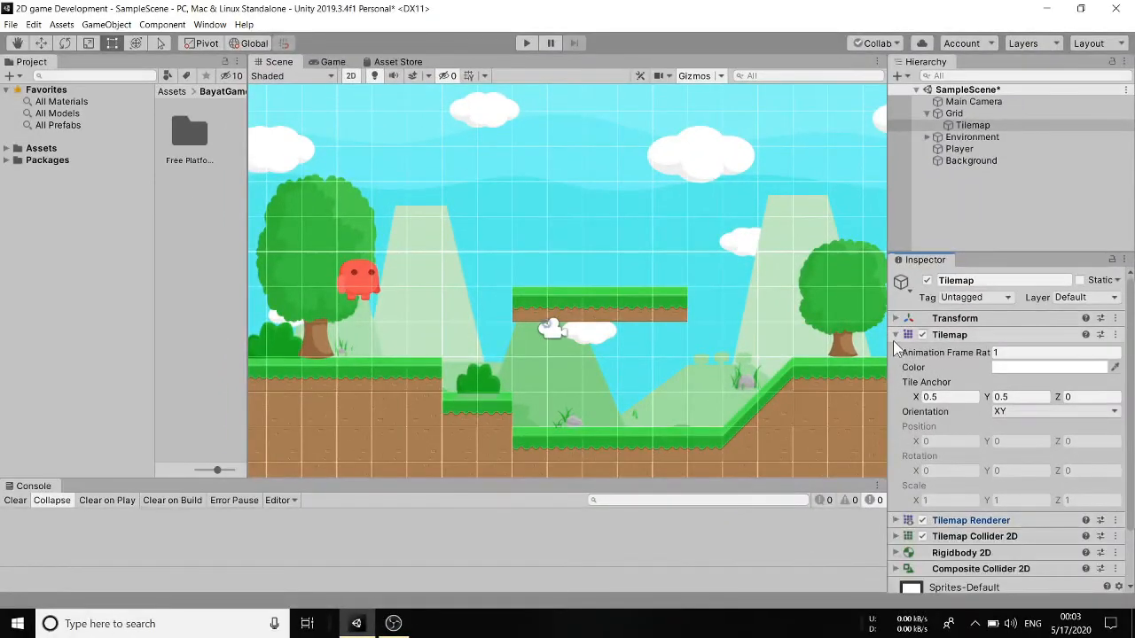
pyautogui.click(894, 336)
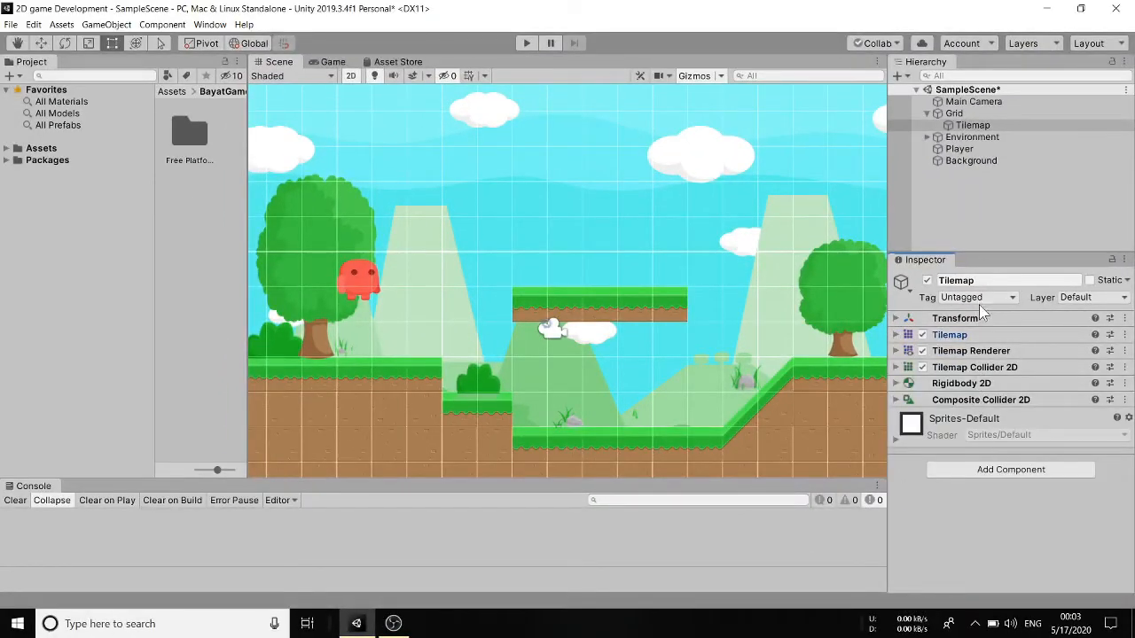
# - Create an empty child object under Player and name it groundCheck
pyautogui.click(958, 148)
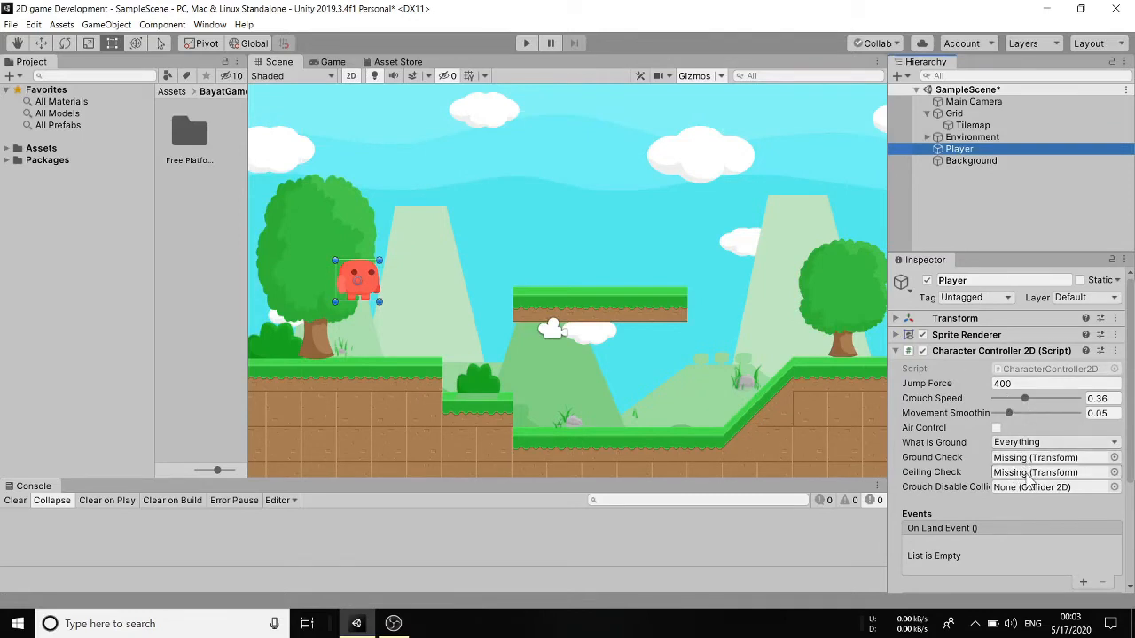
pyautogui.rightClick(991, 148)
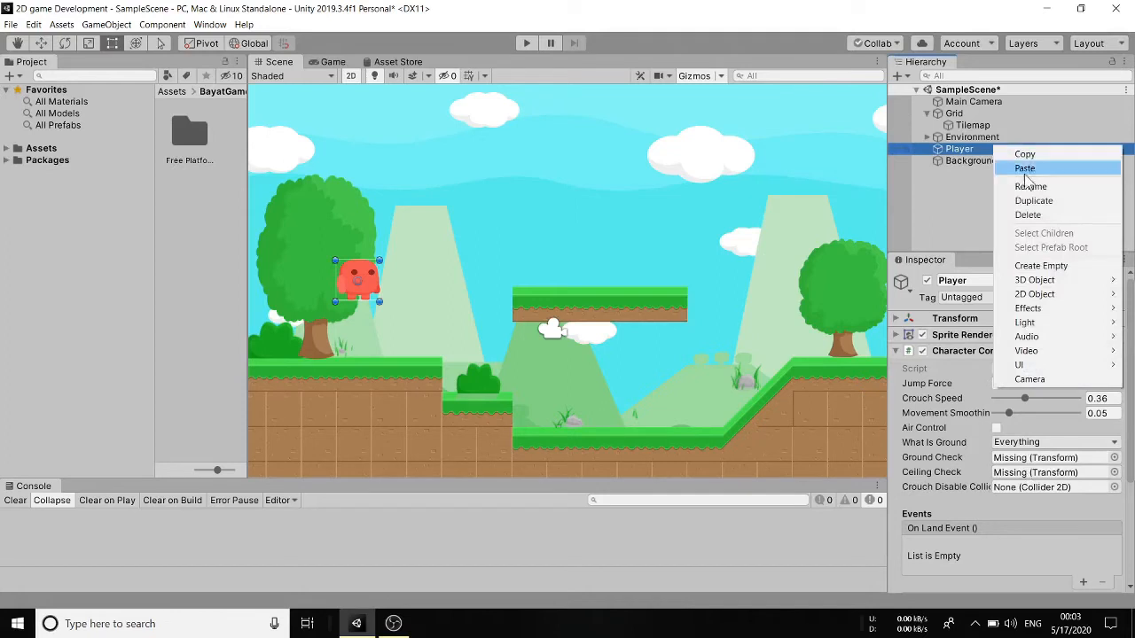
pyautogui.click(1019, 263)
pyautogui.rightClick(1004, 160)
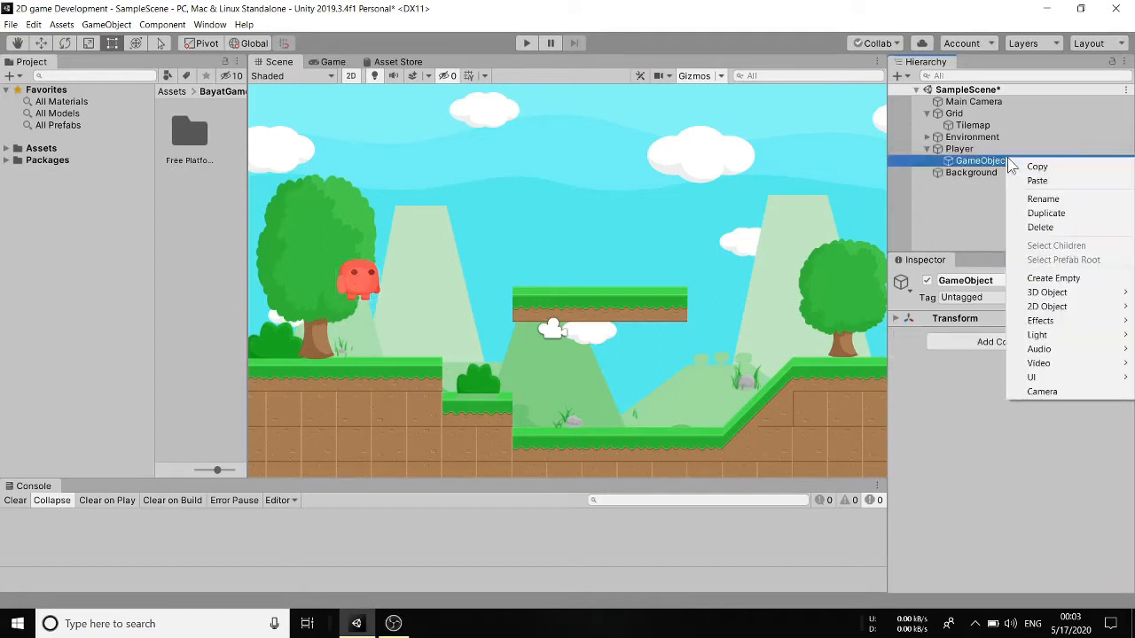
pyautogui.click(1028, 202)
pyautogui.write('groun')
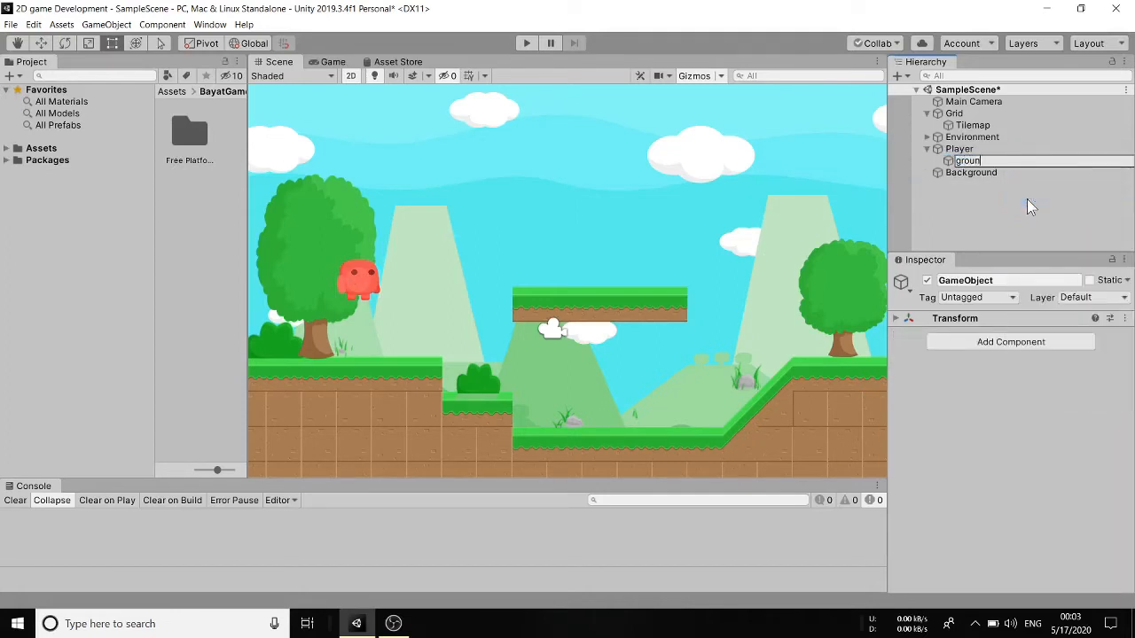
pyautogui.write('dCheck')
pyautogui.press('Return')
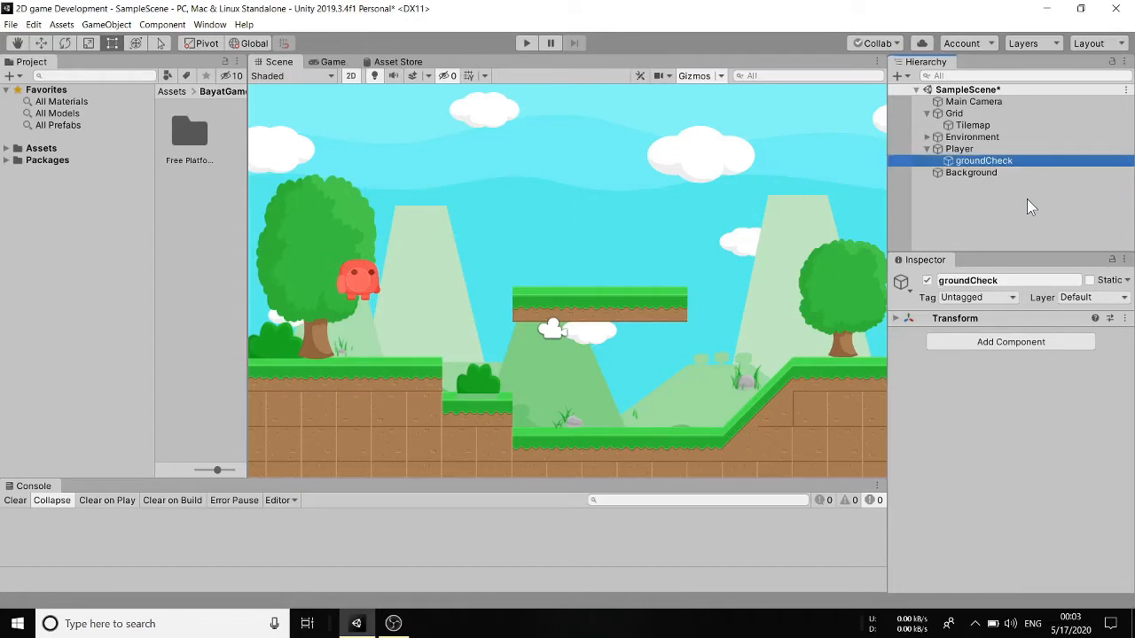
# - Assign the groundCheck object to the Ground Check field of the Player's Character Controller 2D script
pyautogui.rightClick(1007, 149)
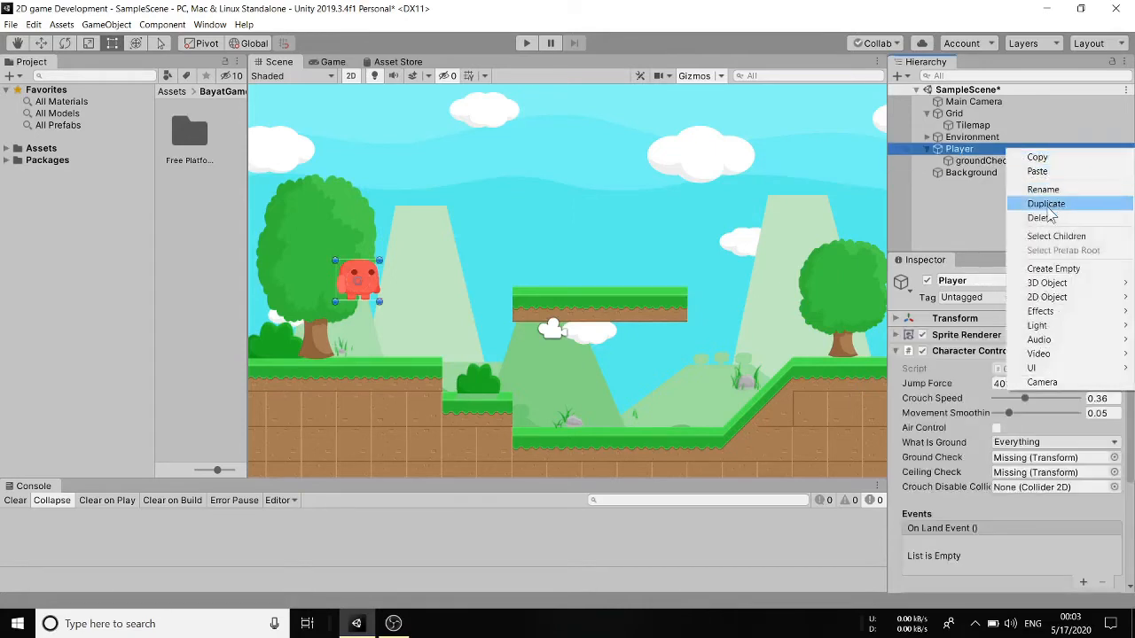
pyautogui.click(975, 160)
pyautogui.click(979, 149)
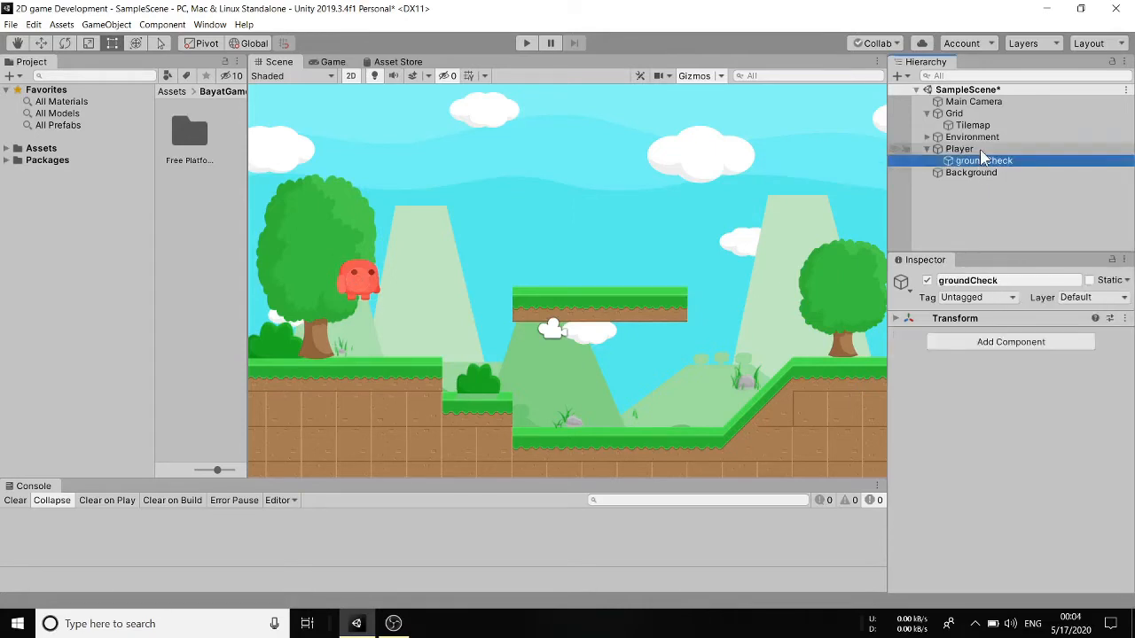
pyautogui.moveTo(993, 163); pyautogui.dragTo(1033, 463)
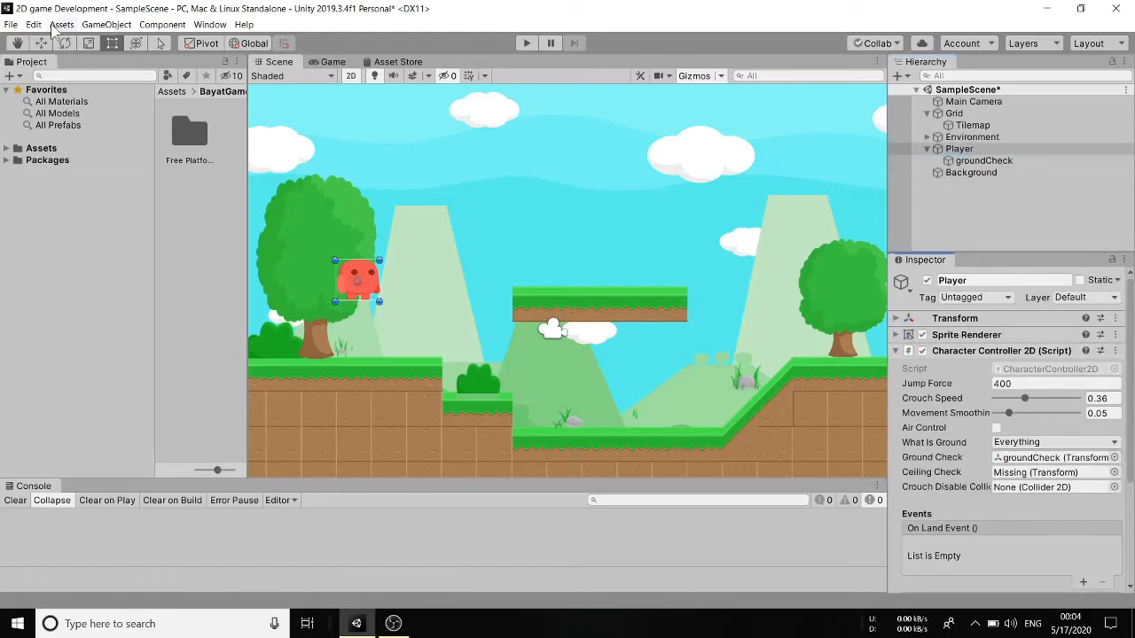
# - Activate the Move tool and shift groundCheck straight down to the bottom of the player's feet
pyautogui.click(41, 43)
pyautogui.click(975, 161)
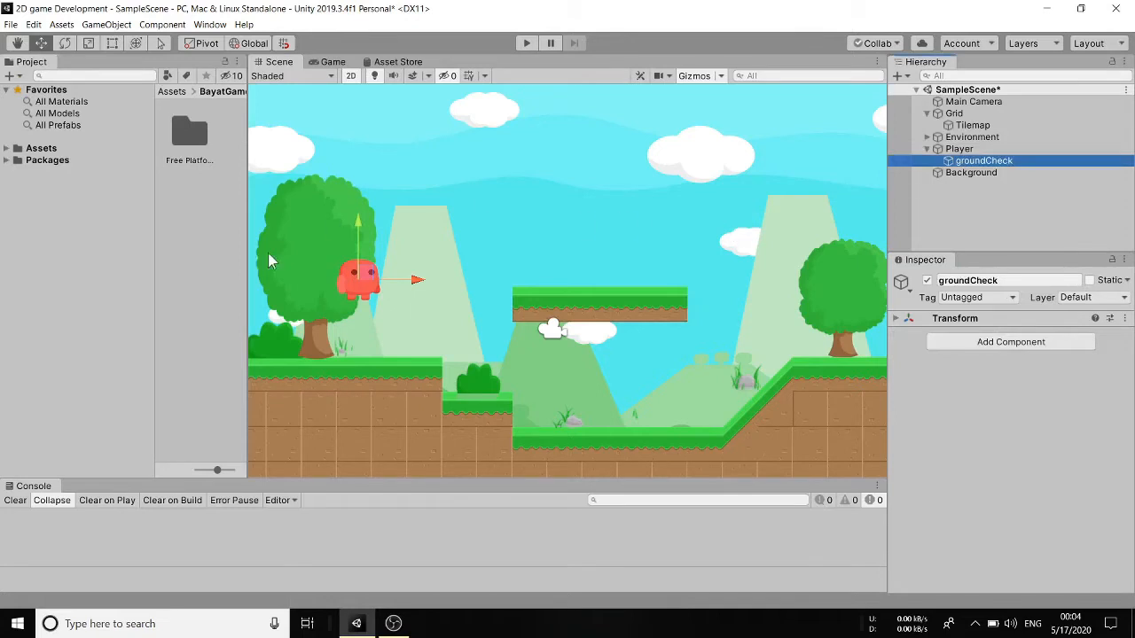
pyautogui.scroll(2, 363, 243)
pyautogui.scroll(3, 351, 296)
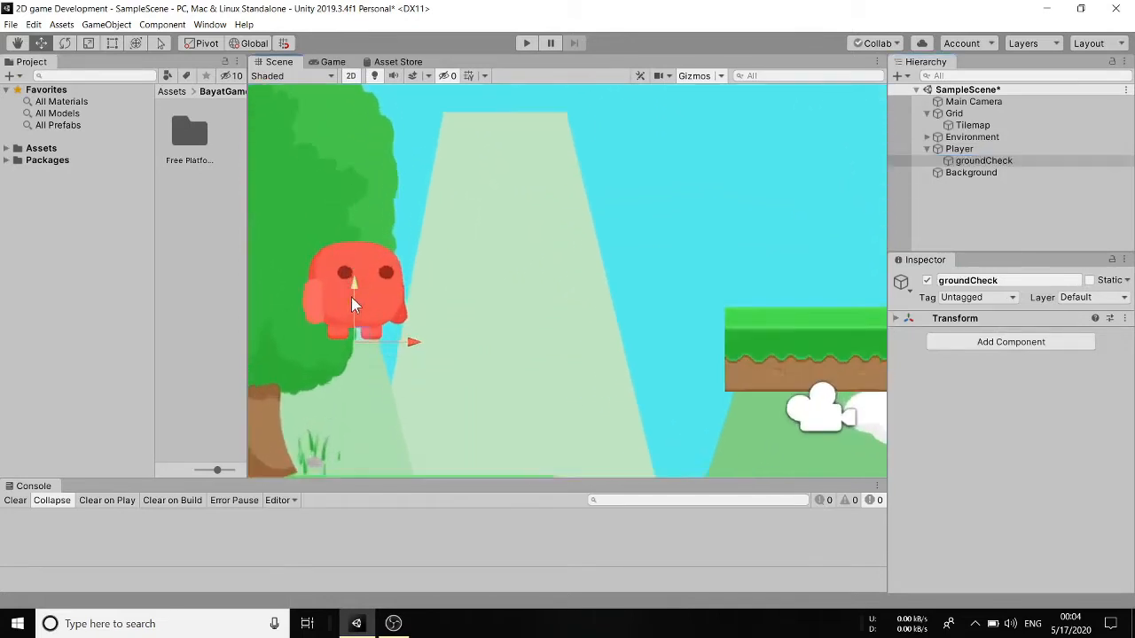
pyautogui.scroll(2, 351, 297)
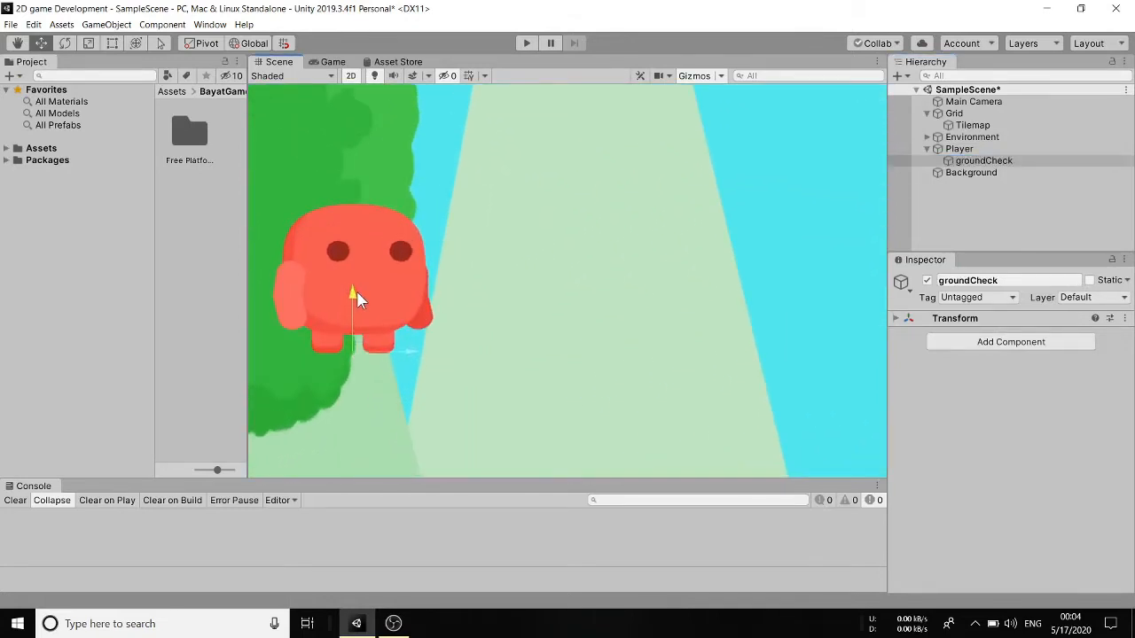
pyautogui.scroll(-5, 423, 252)
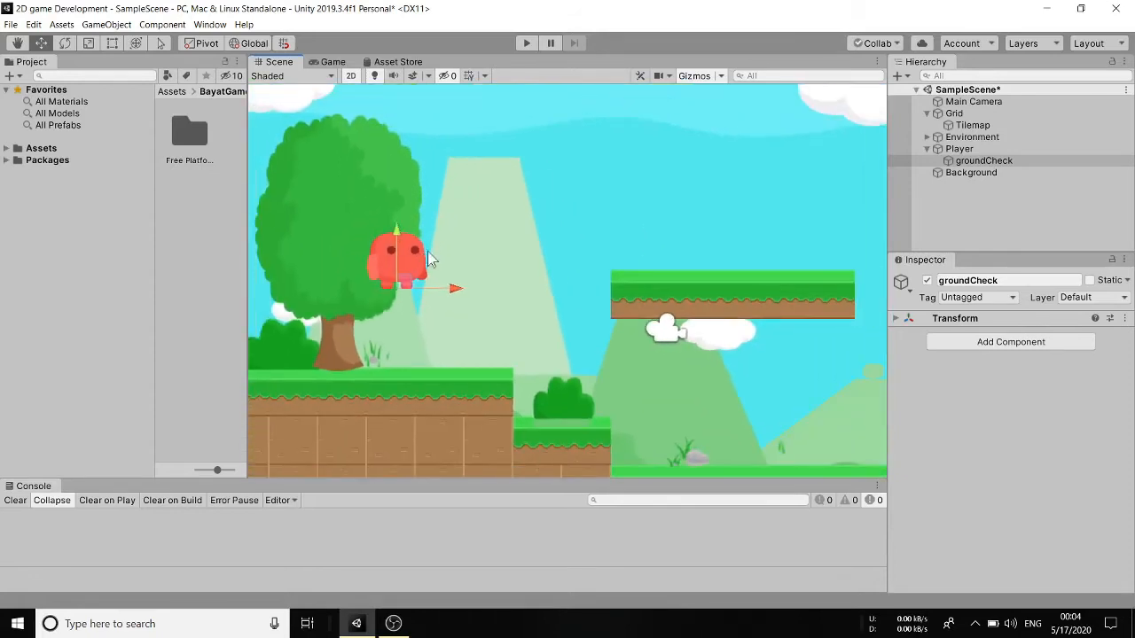
# - Create a second empty child object under Player and name it cellingCheck
pyautogui.rightClick(990, 149)
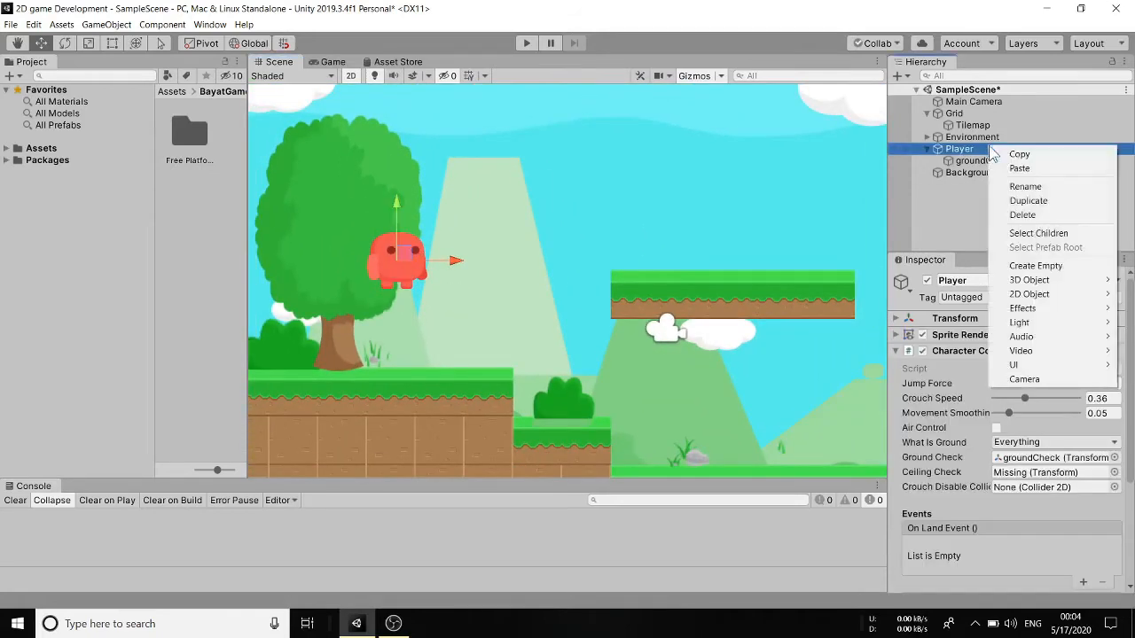
pyautogui.click(1034, 266)
pyautogui.rightClick(994, 175)
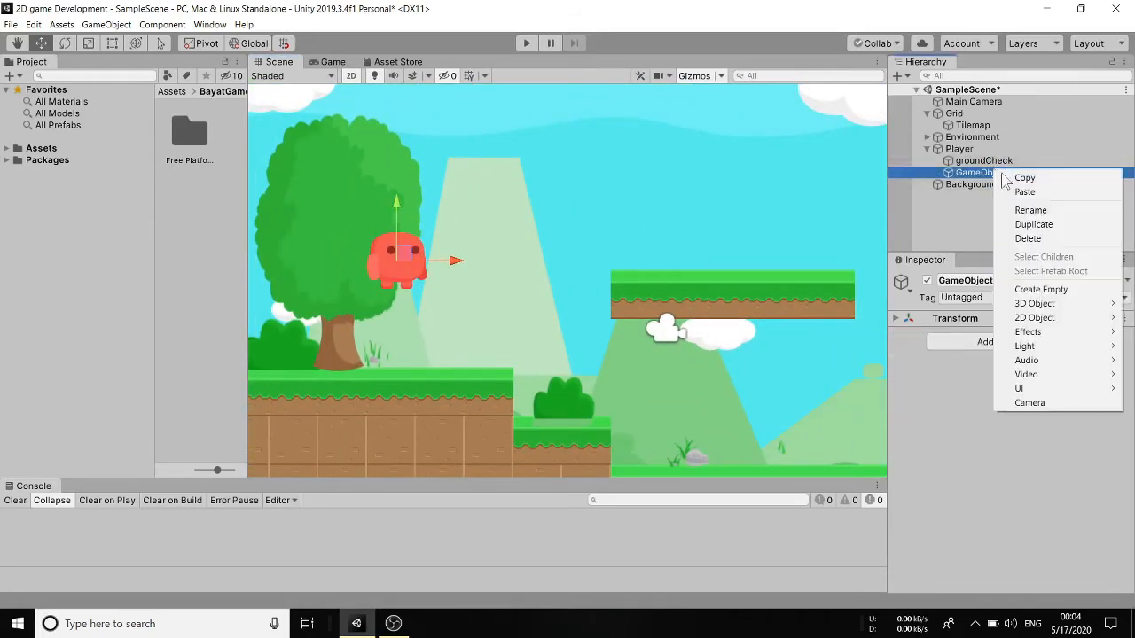
pyautogui.click(1028, 211)
pyautogui.write('ce')
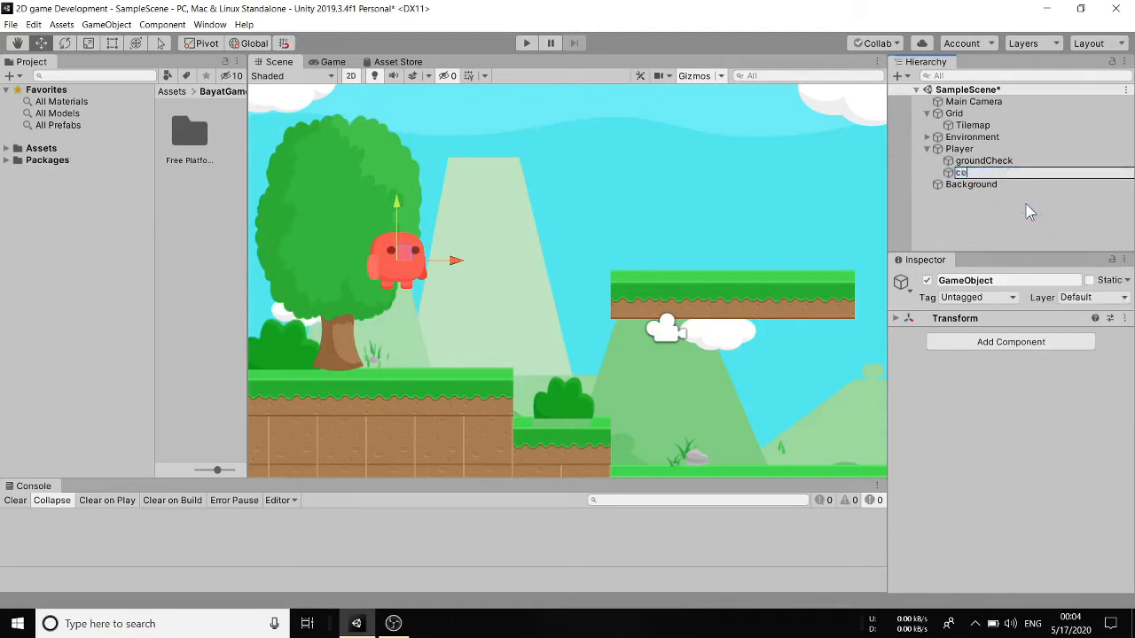
pyautogui.write('llingCheck')
pyautogui.press('Return')
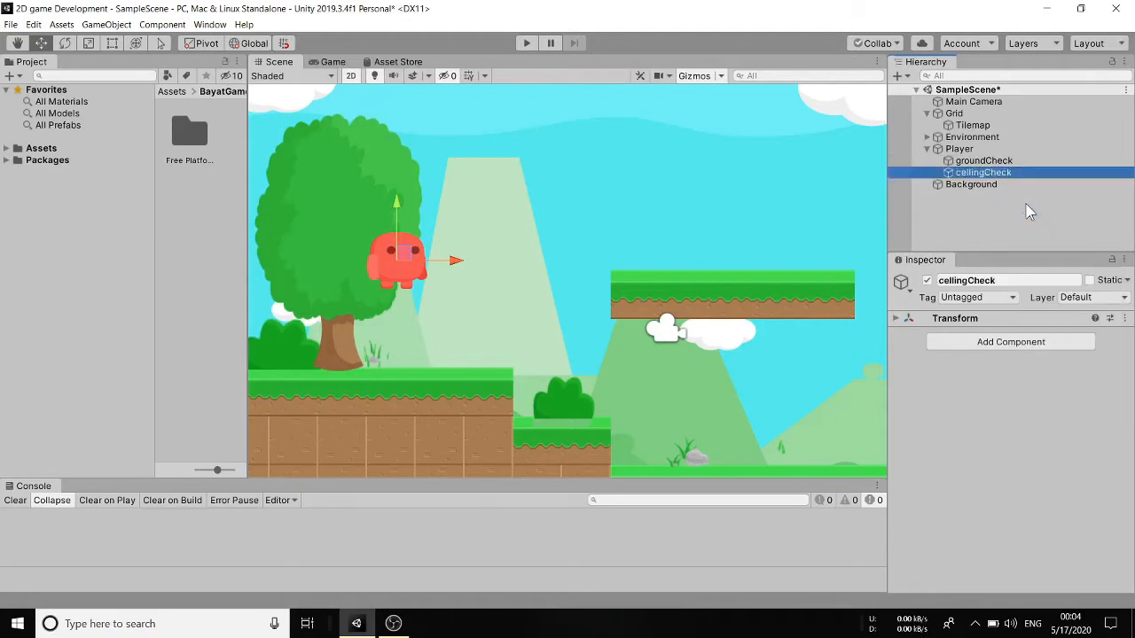
# - Assign cellingCheck to the Ceiling Check field of the Player's Character Controller 2D script and move cellingCheck straight up to the top of the player's head
pyautogui.click(959, 149)
pyautogui.moveTo(983, 172); pyautogui.dragTo(1047, 480)
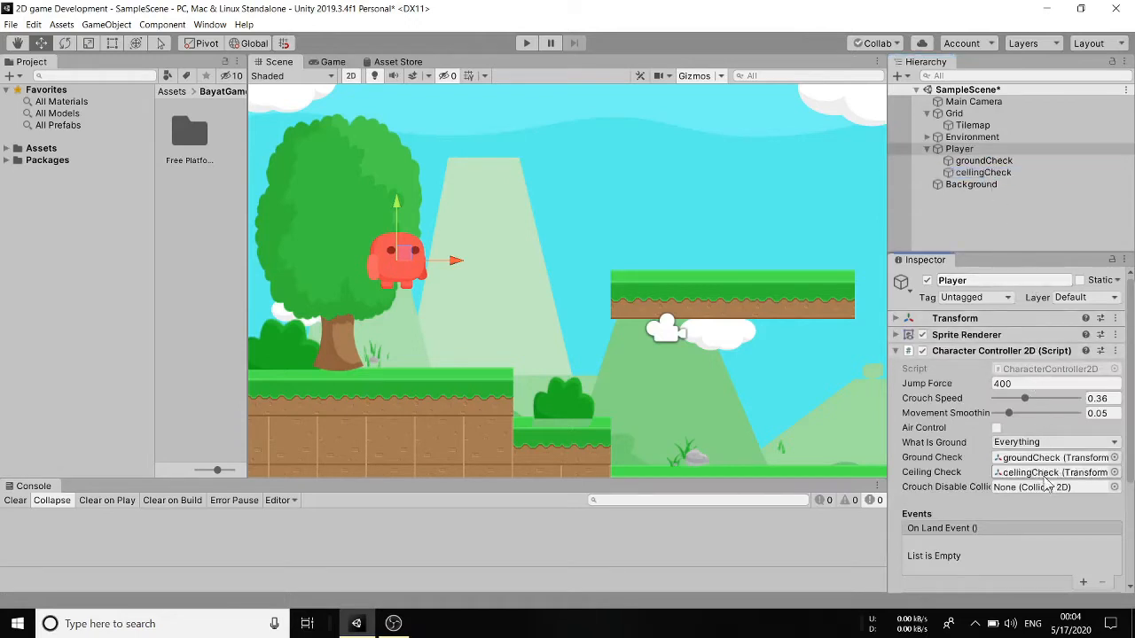
pyautogui.click(975, 173)
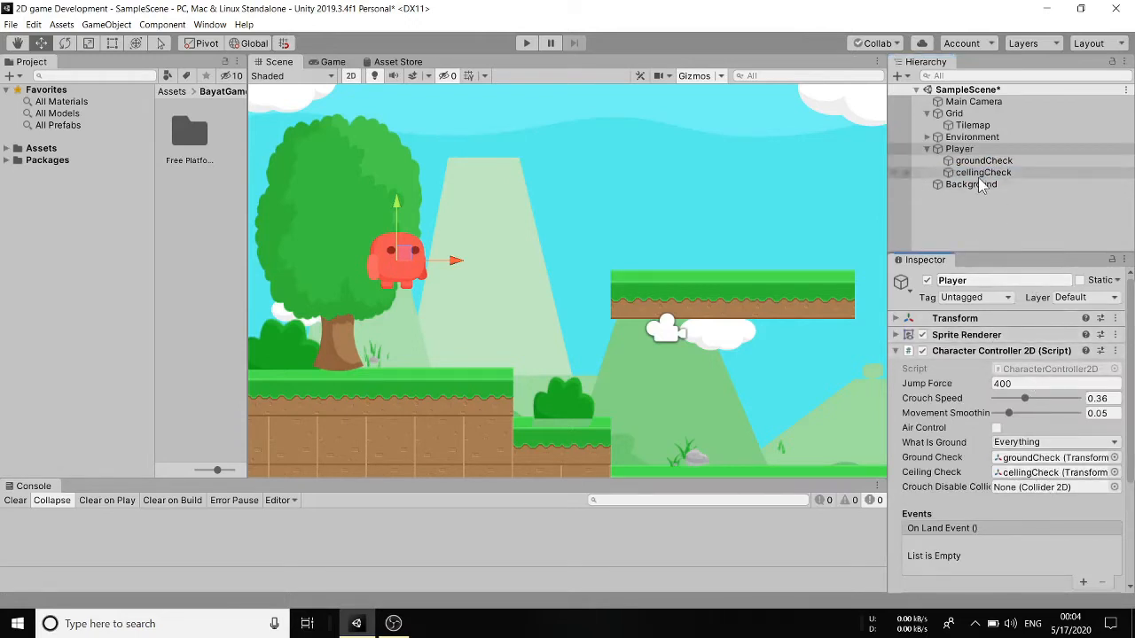
pyautogui.click(394, 204)
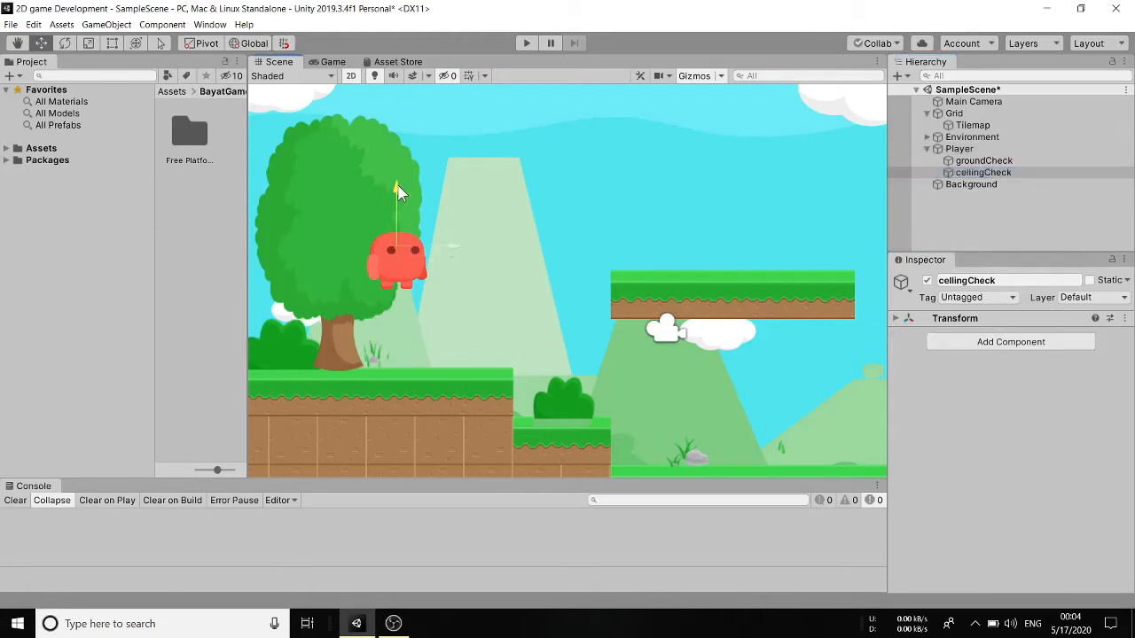
pyautogui.scroll(5, 396, 178)
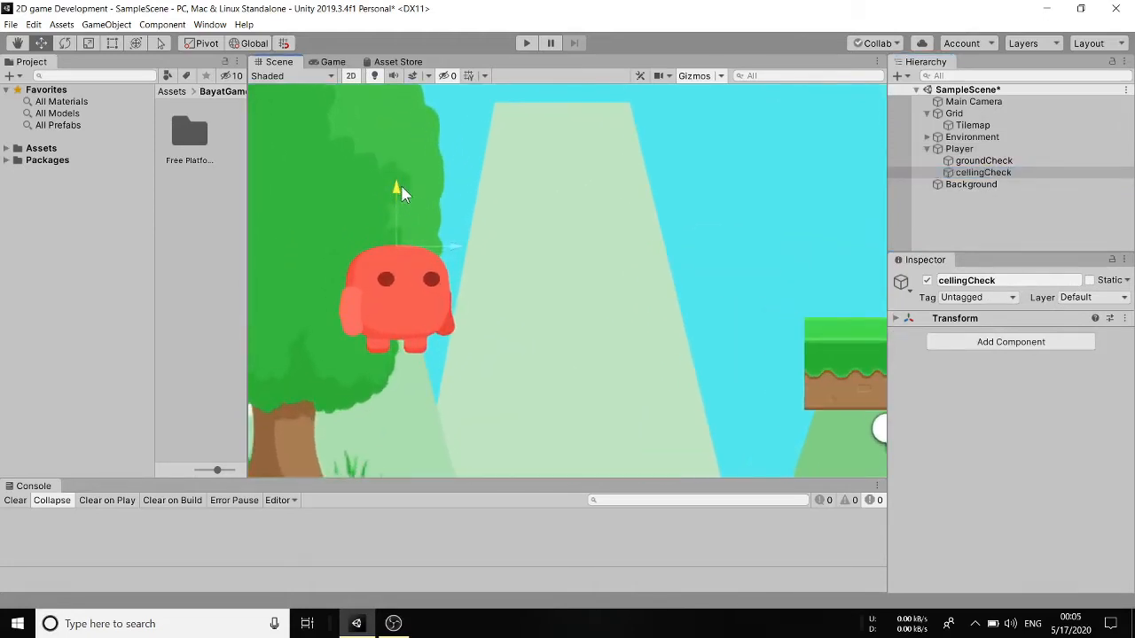
pyautogui.scroll(-1, 400, 193)
pyautogui.scroll(-4, 639, 270)
pyautogui.moveTo(626, 286); pyautogui.dragTo(515, 275, button='middle')
pyautogui.scroll(-5, 710, 342)
pyautogui.moveTo(737, 343); pyautogui.dragTo(594, 329, button='middle')
pyautogui.scroll(-2, 602, 373)
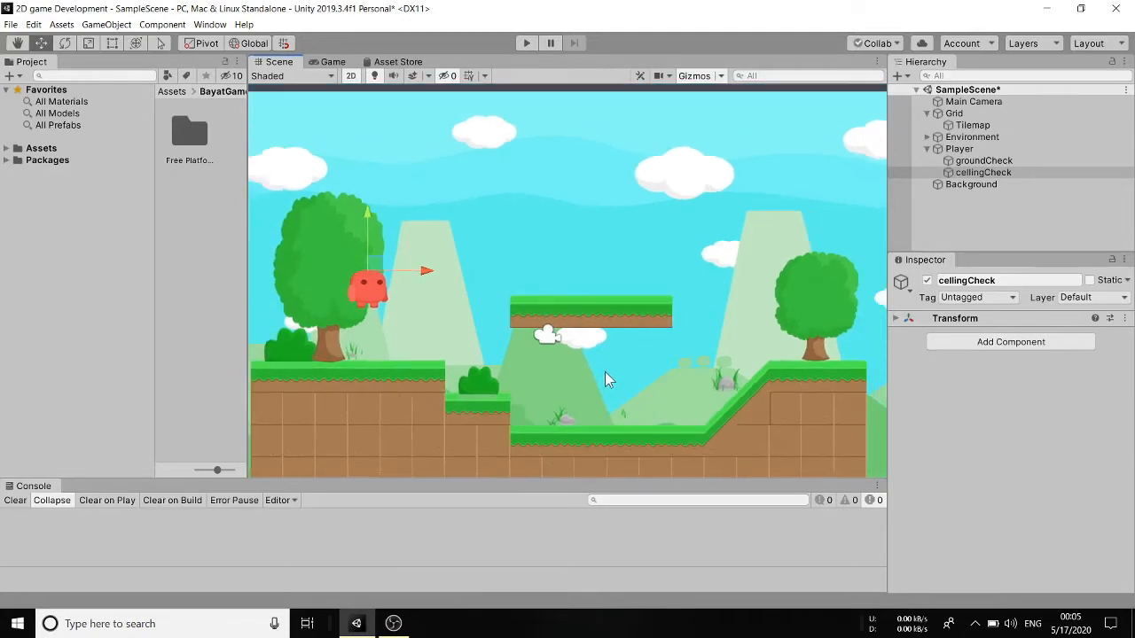
pyautogui.moveTo(600, 406); pyautogui.dragTo(613, 393, button='middle')
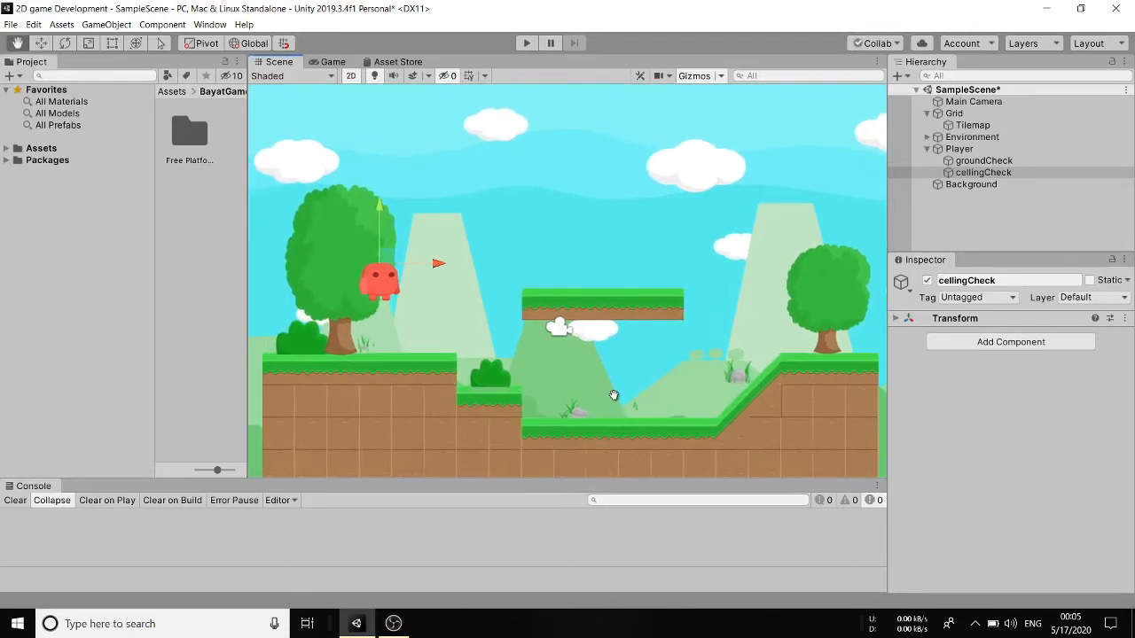
pyautogui.scroll(2, 610, 395)
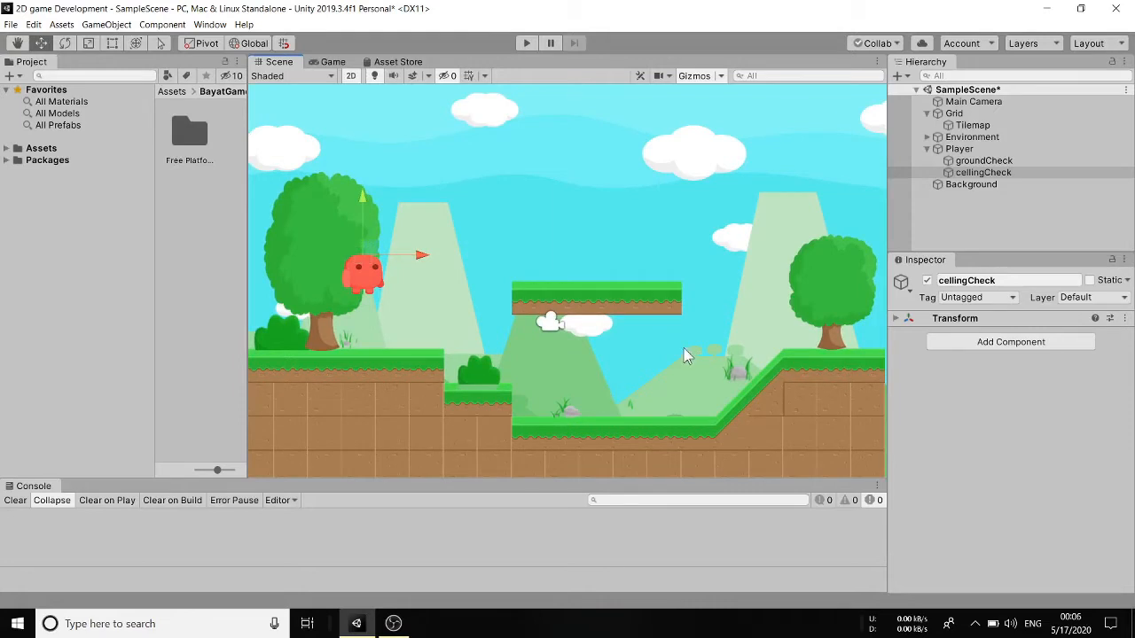
# - Set What Is Ground in the Player's Character Controller 2D script to every layer except Player
pyautogui.click(957, 149)
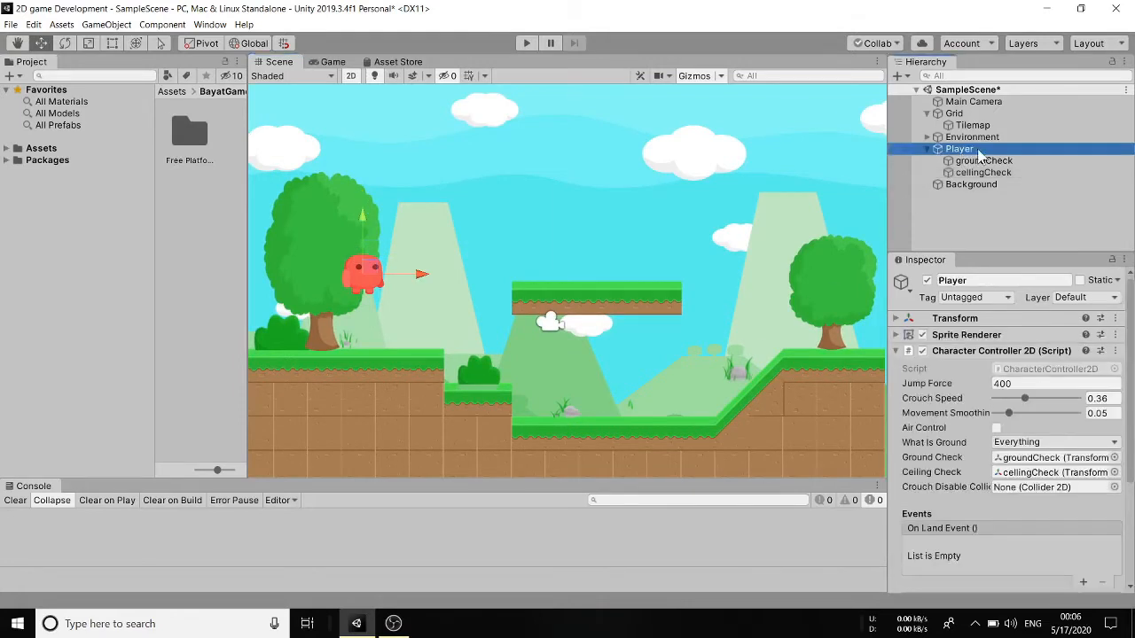
pyautogui.click(1012, 445)
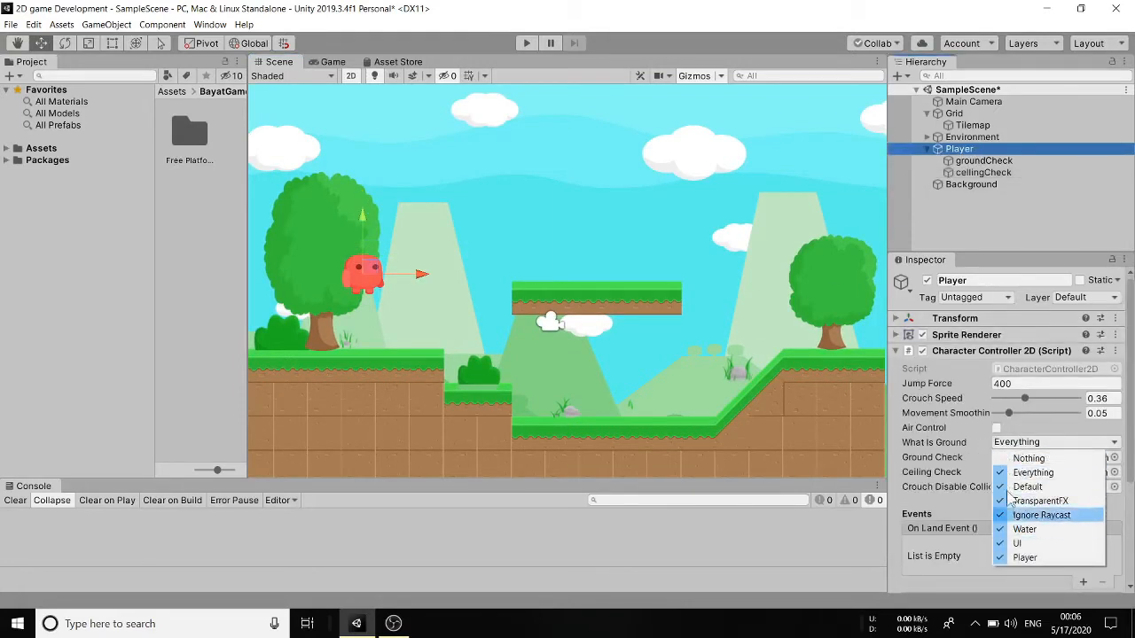
pyautogui.click(1021, 458)
pyautogui.click(1004, 447)
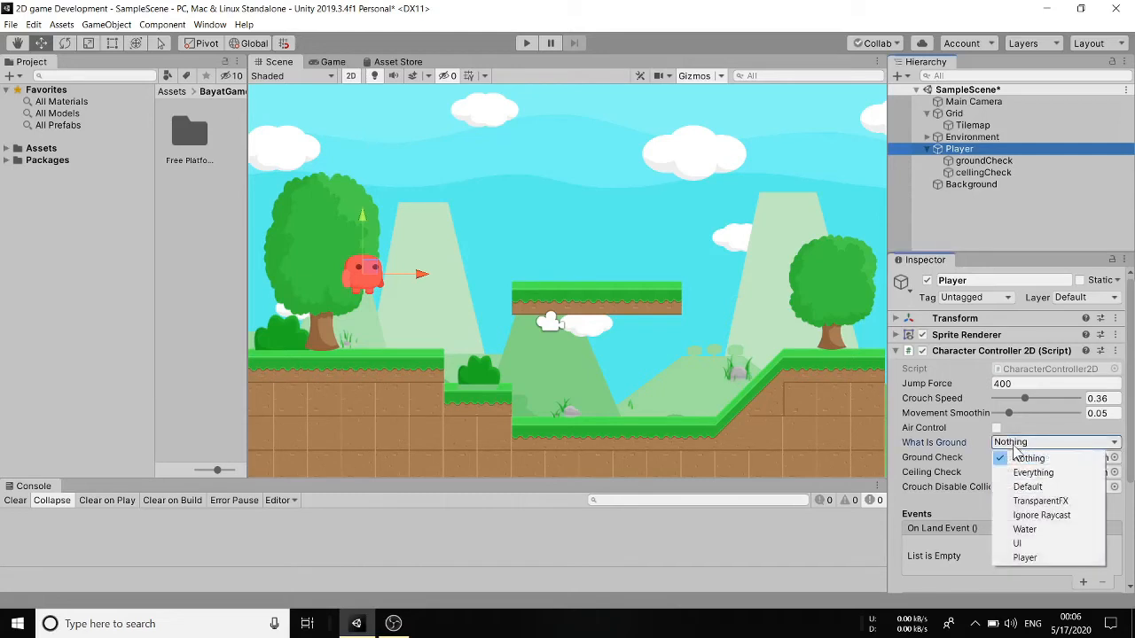
pyautogui.click(1028, 470)
pyautogui.click(1031, 450)
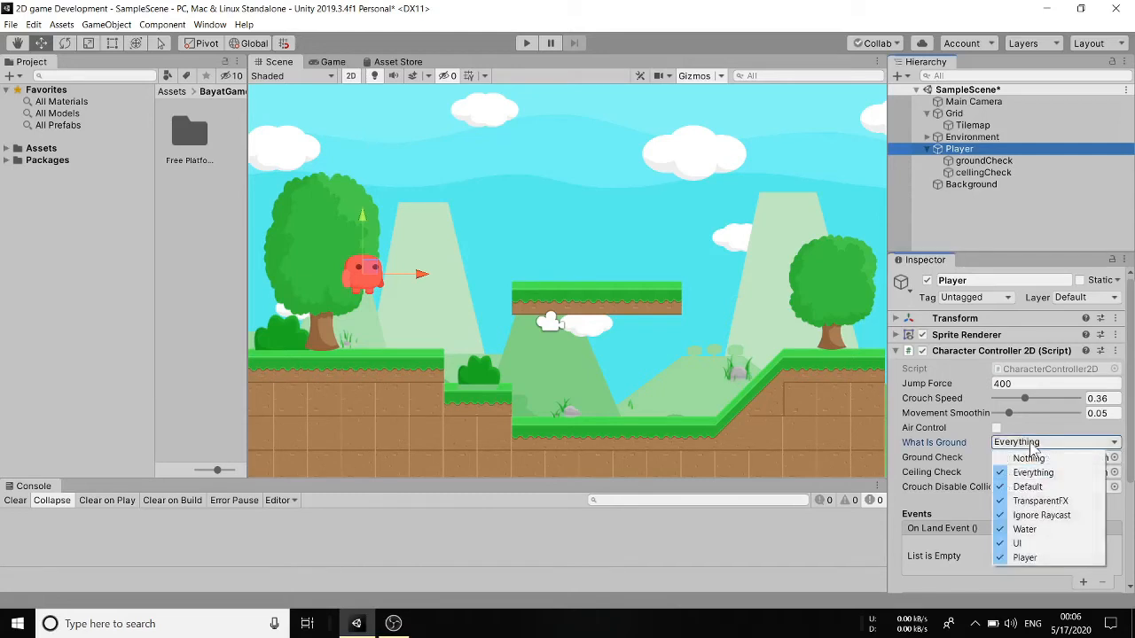
pyautogui.click(1011, 561)
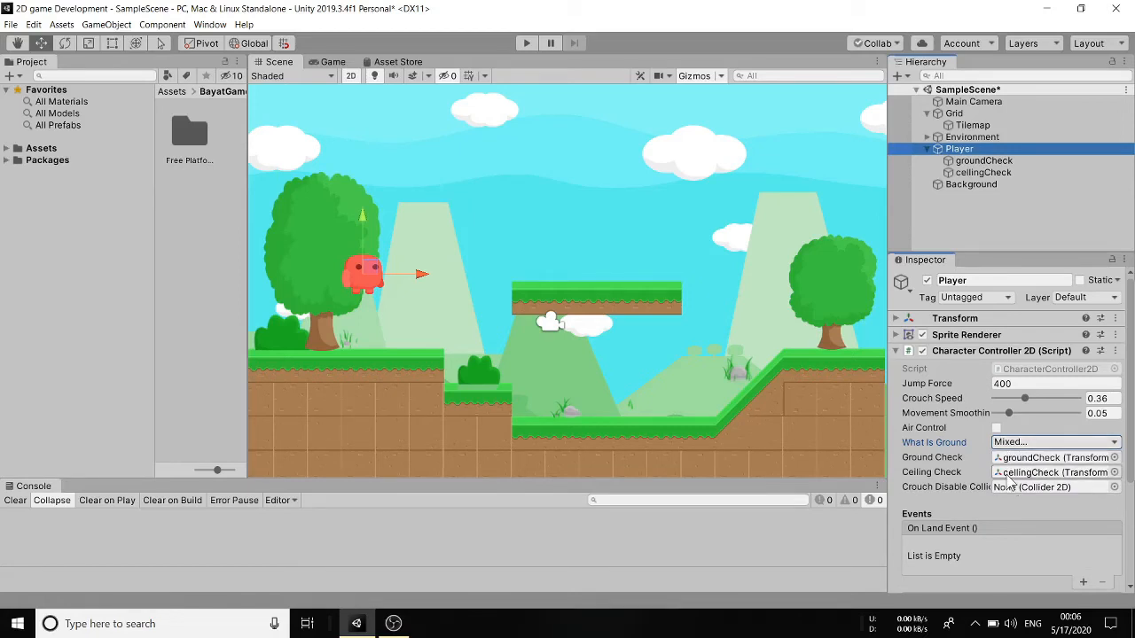
# - Add a Rigidbody 2D component to the Player
pyautogui.scroll(-3, 1006, 477)
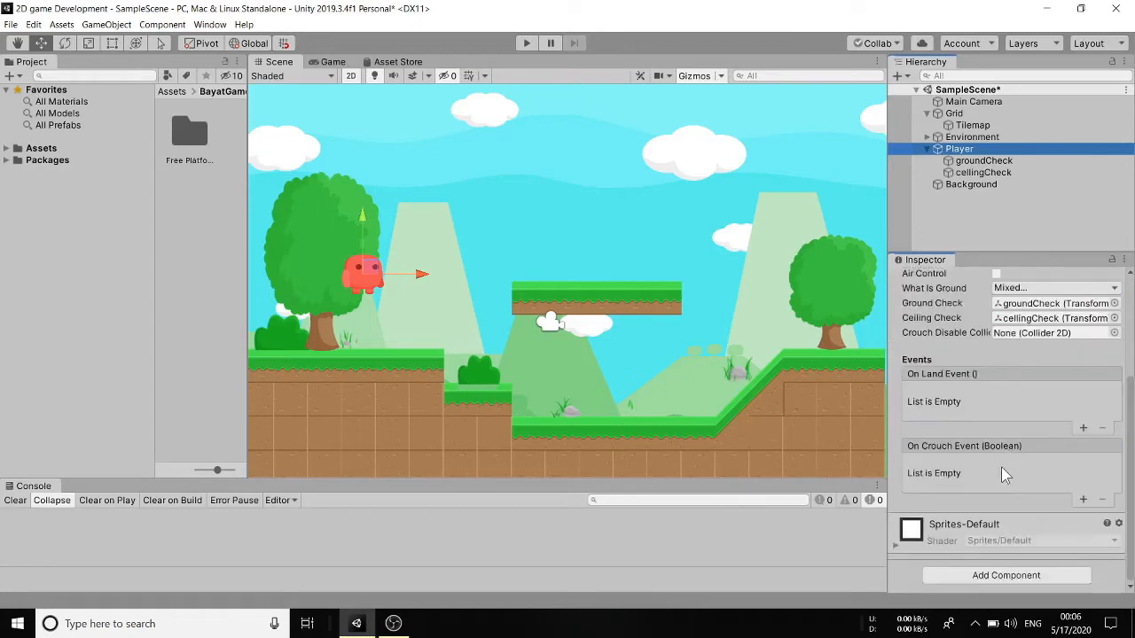
pyautogui.click(1000, 576)
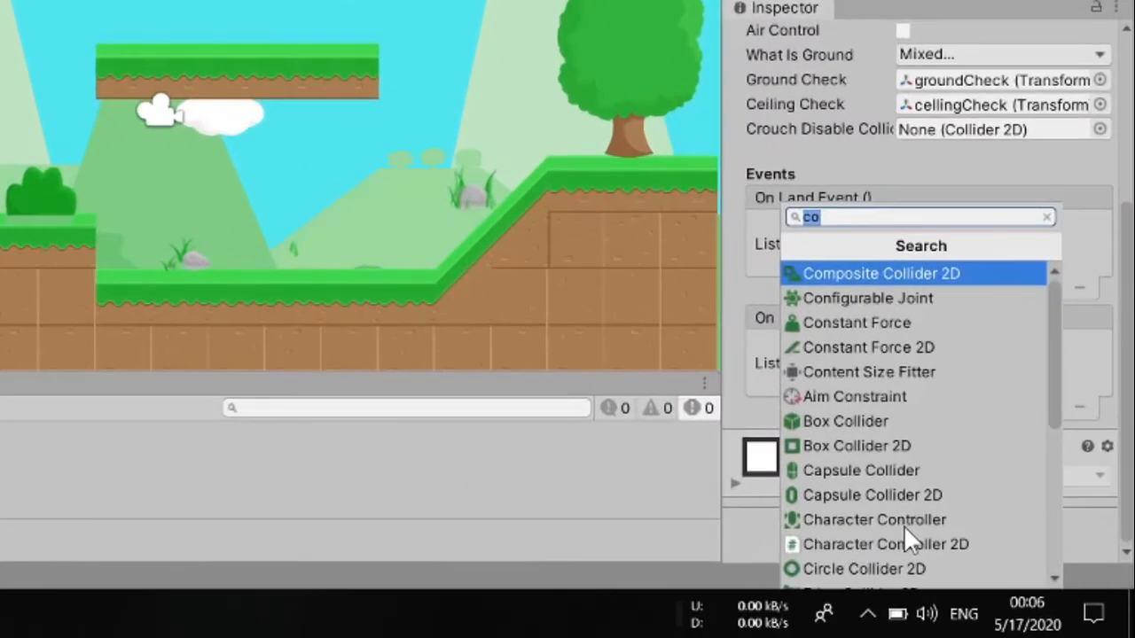
pyautogui.write('rigi')
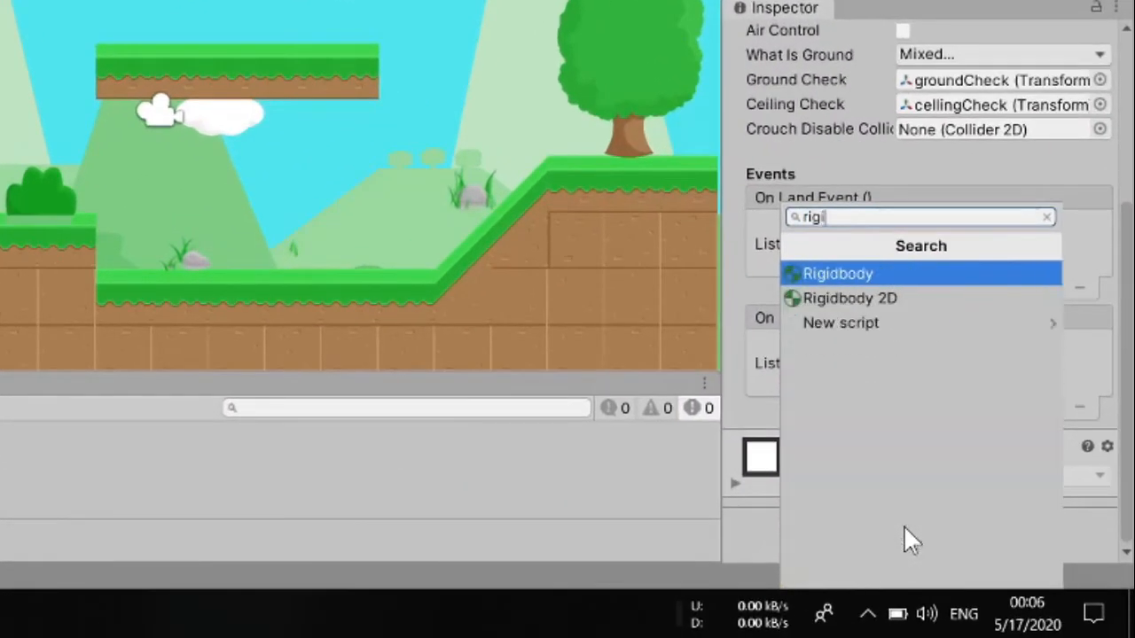
pyautogui.press('Down')
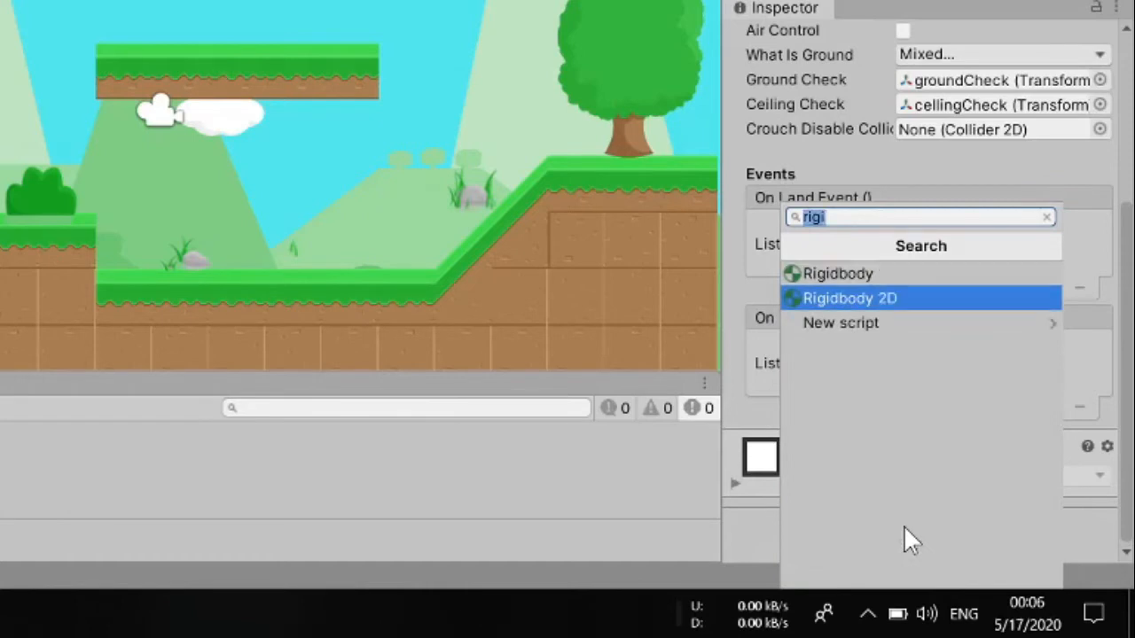
pyautogui.press('Return')
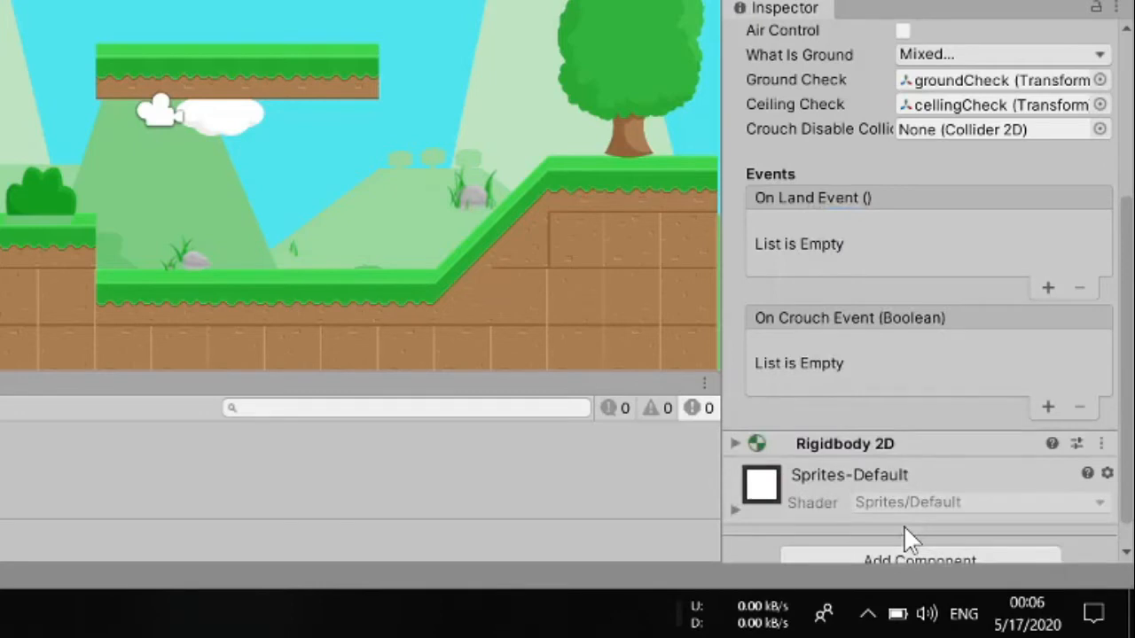
# - Set the Player's Rigidbody 2D gravity scale to 1.5 and its collision detection to Continuous
pyautogui.scroll(-1, 903, 524)
pyautogui.scroll(5, 768, 237)
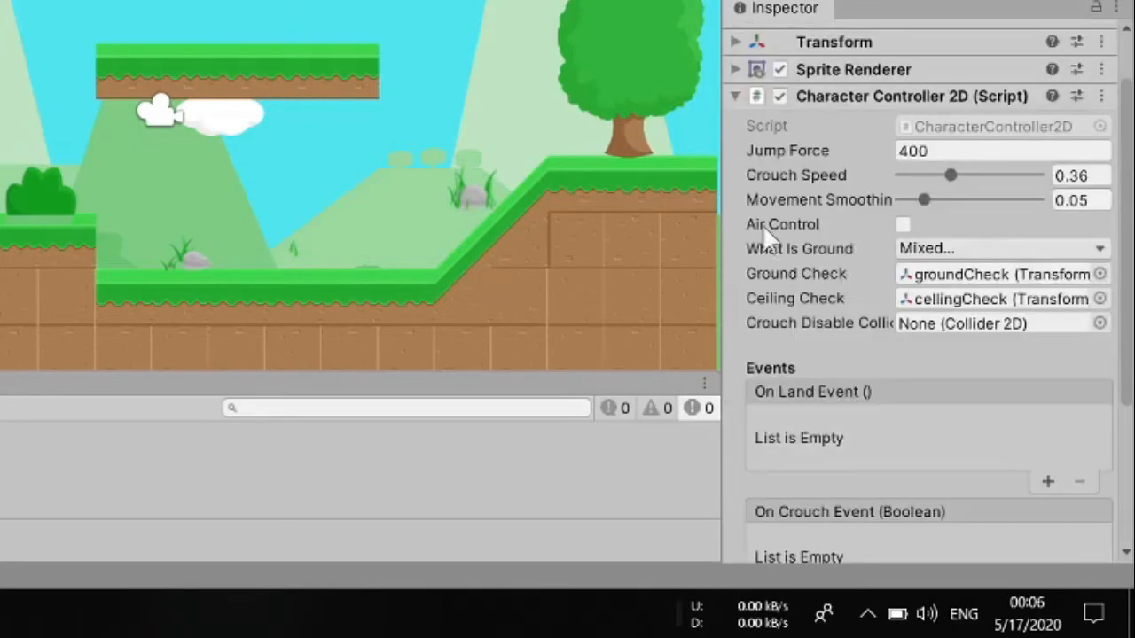
pyautogui.click(735, 96)
pyautogui.click(735, 185)
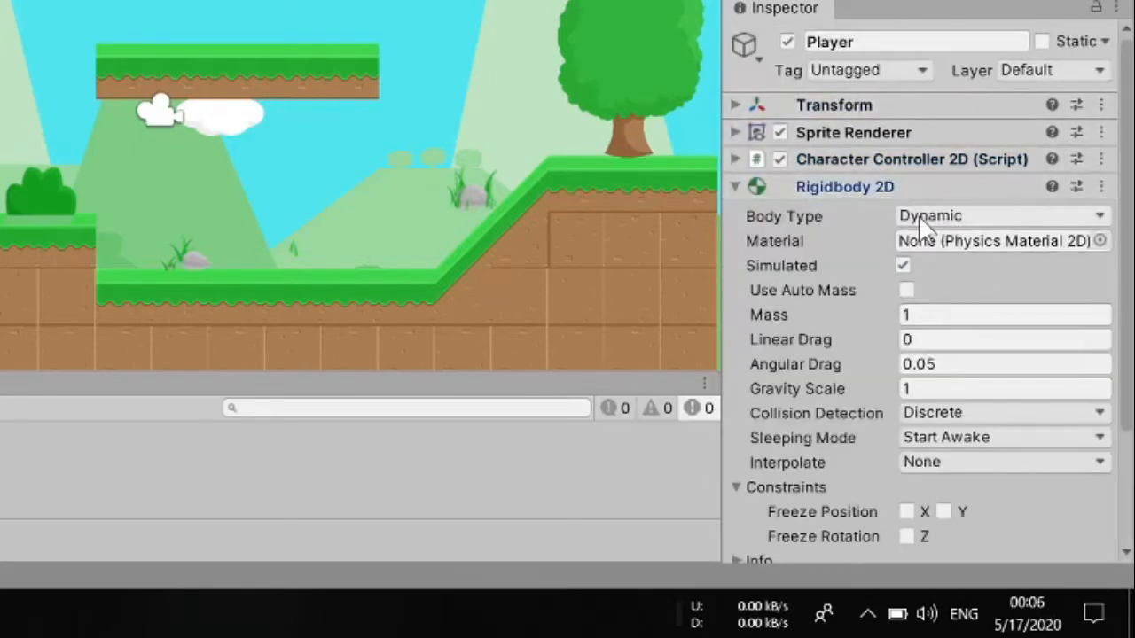
pyautogui.click(936, 388)
pyautogui.write('1.5')
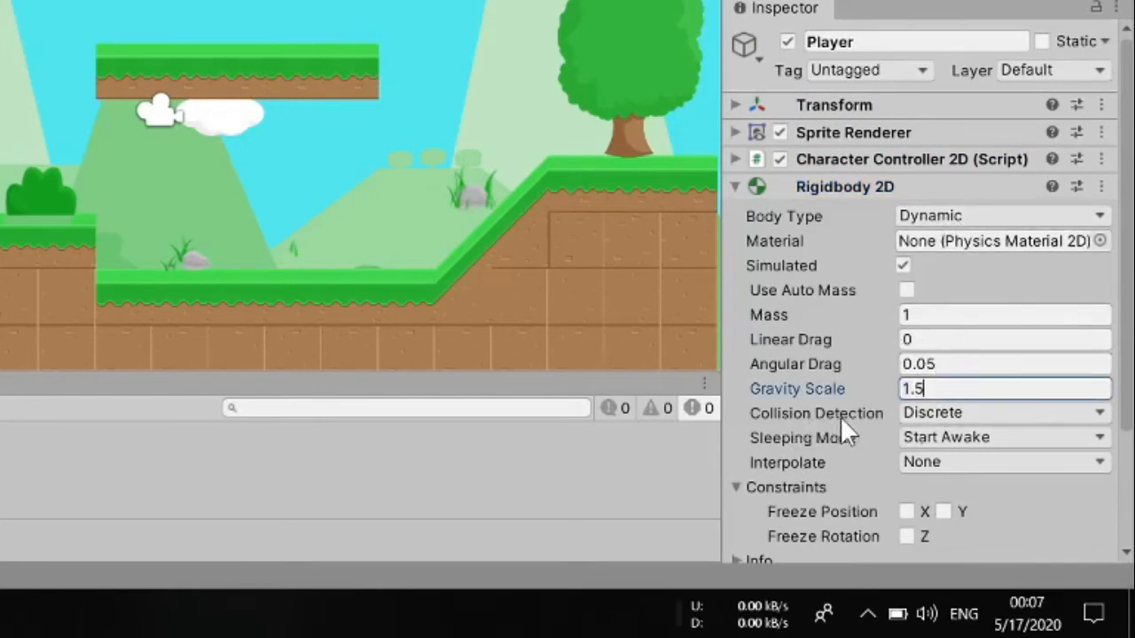
pyautogui.click(926, 413)
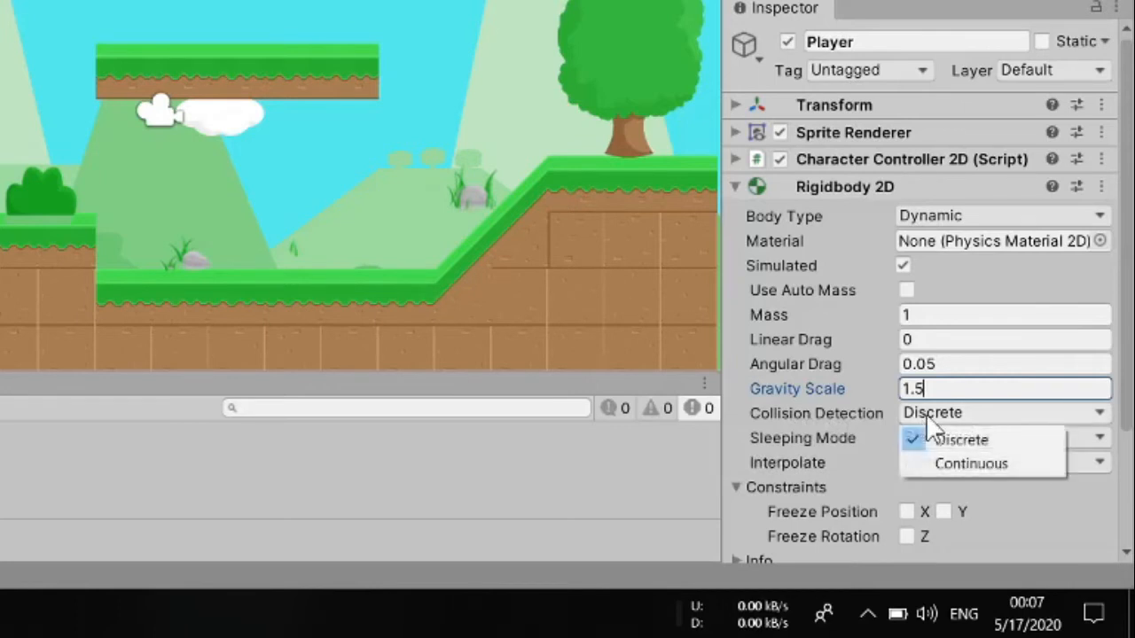
pyautogui.click(976, 465)
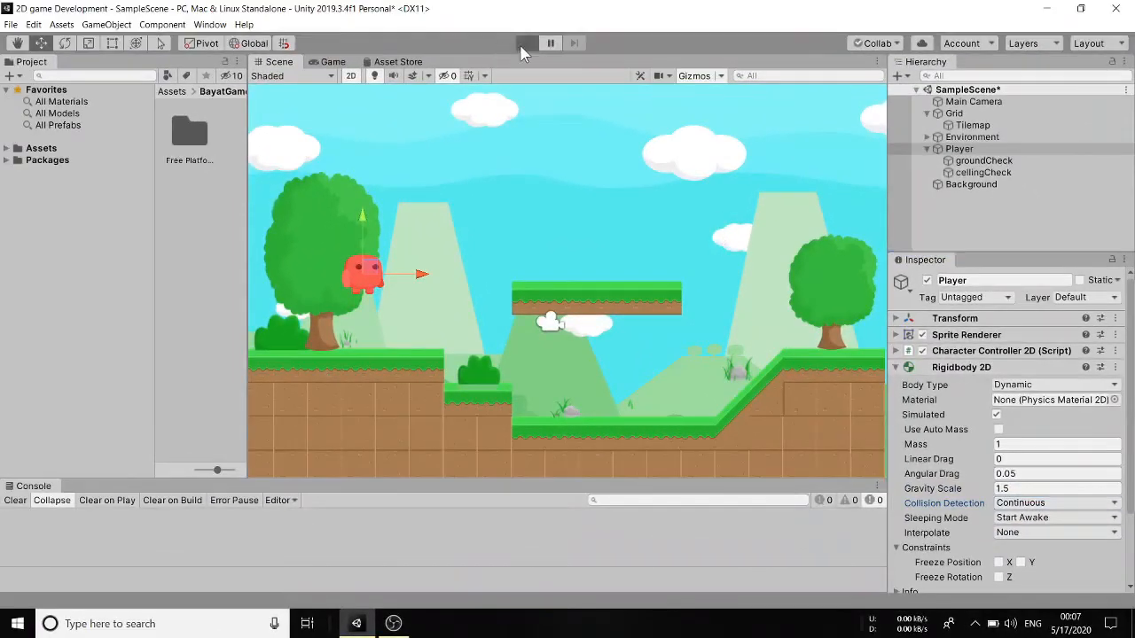
# - Run the game to check how the player behaves with the Rigidbody 2D, and stop it
pyautogui.click(523, 44)
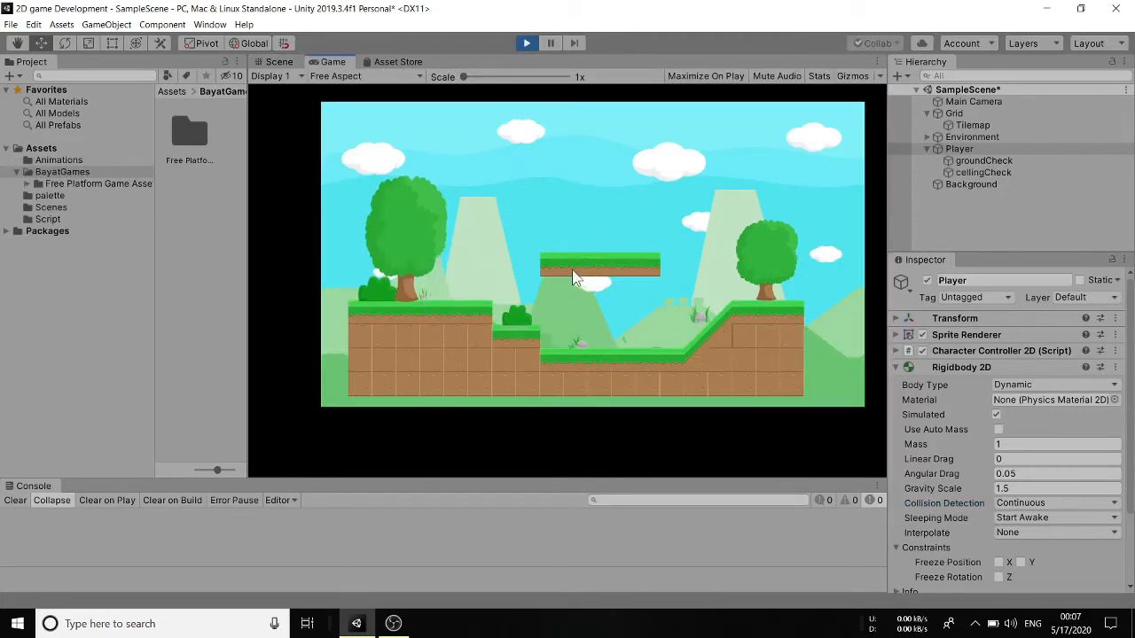
pyautogui.click(526, 43)
pyautogui.scroll(-3, 1026, 431)
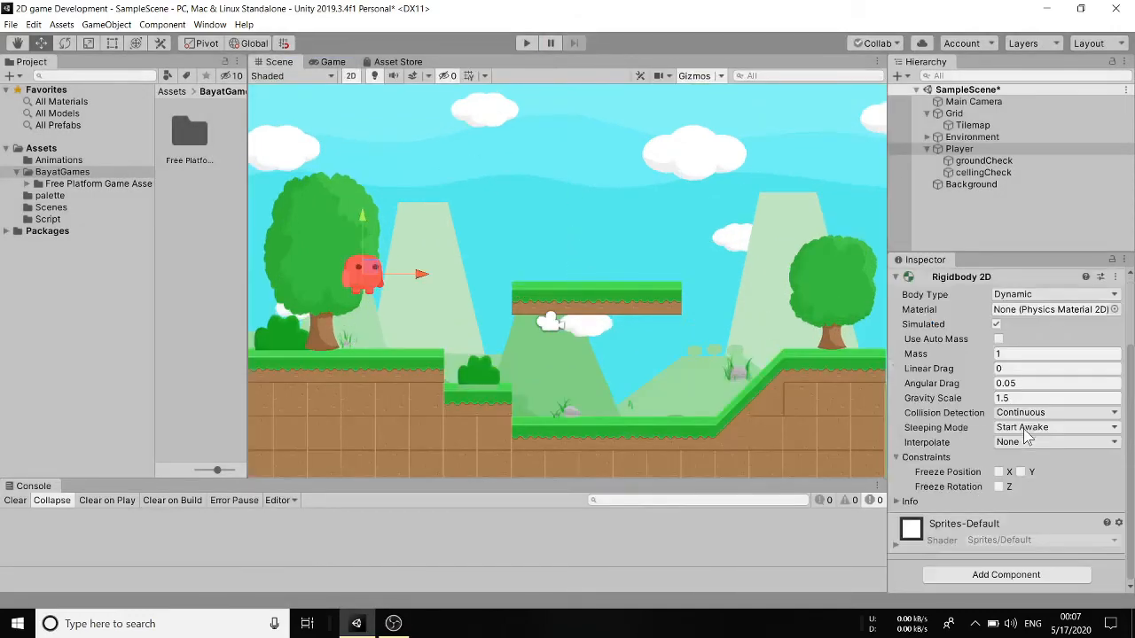
pyautogui.scroll(3, 1019, 429)
# - Collapse the Player's Rigidbody 2D settings and add a Box Collider 2D component
pyautogui.click(905, 370)
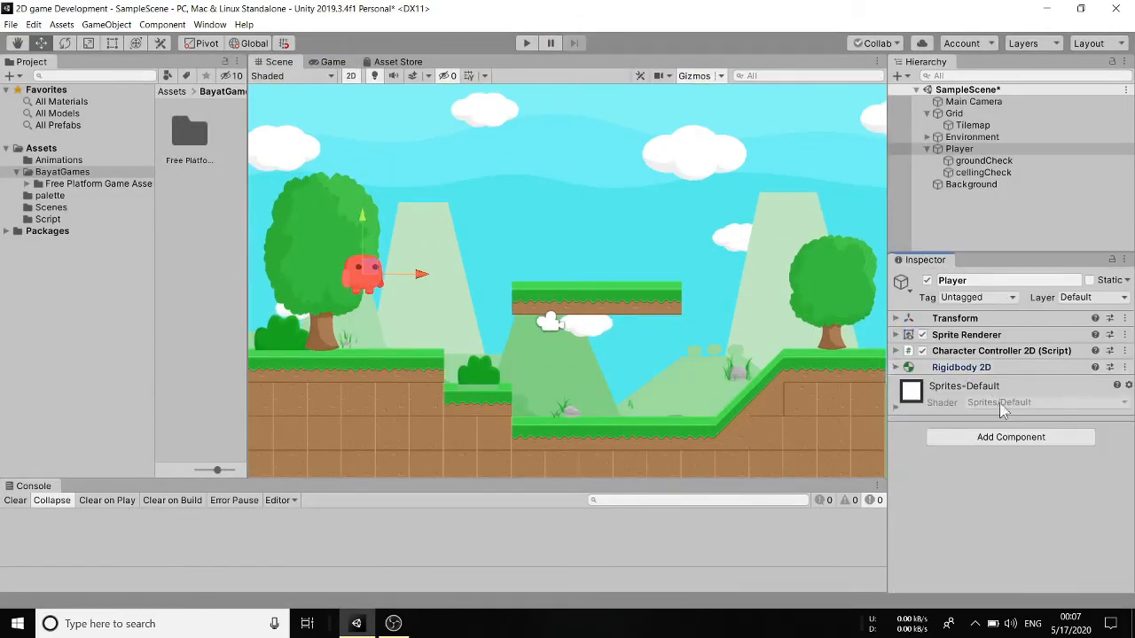
pyautogui.click(988, 435)
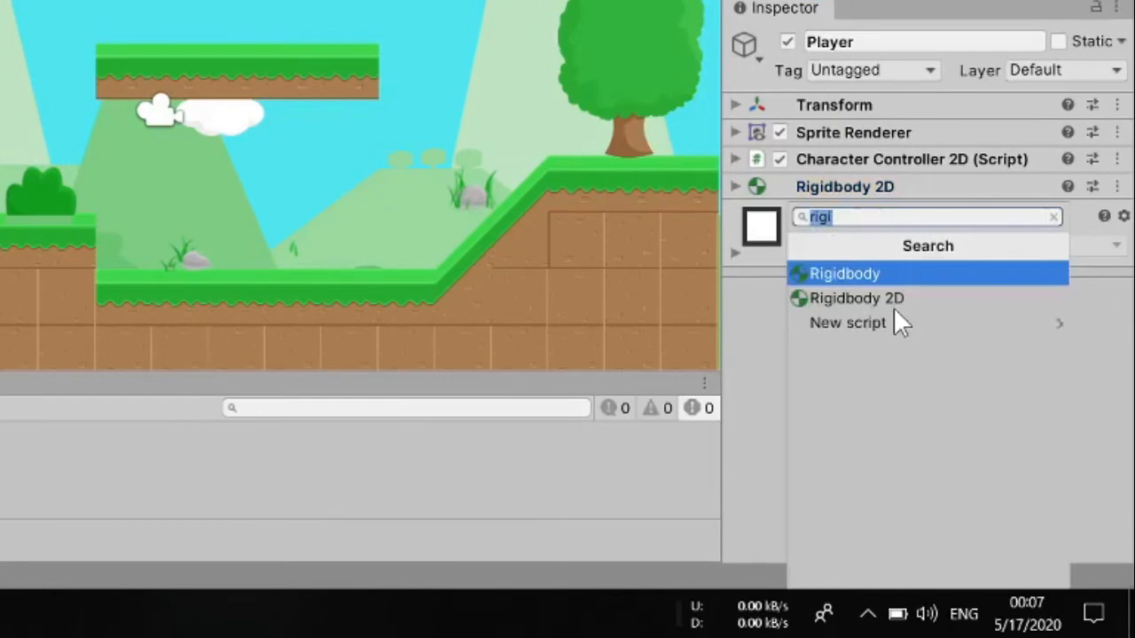
pyautogui.write('box')
pyautogui.press('Down')
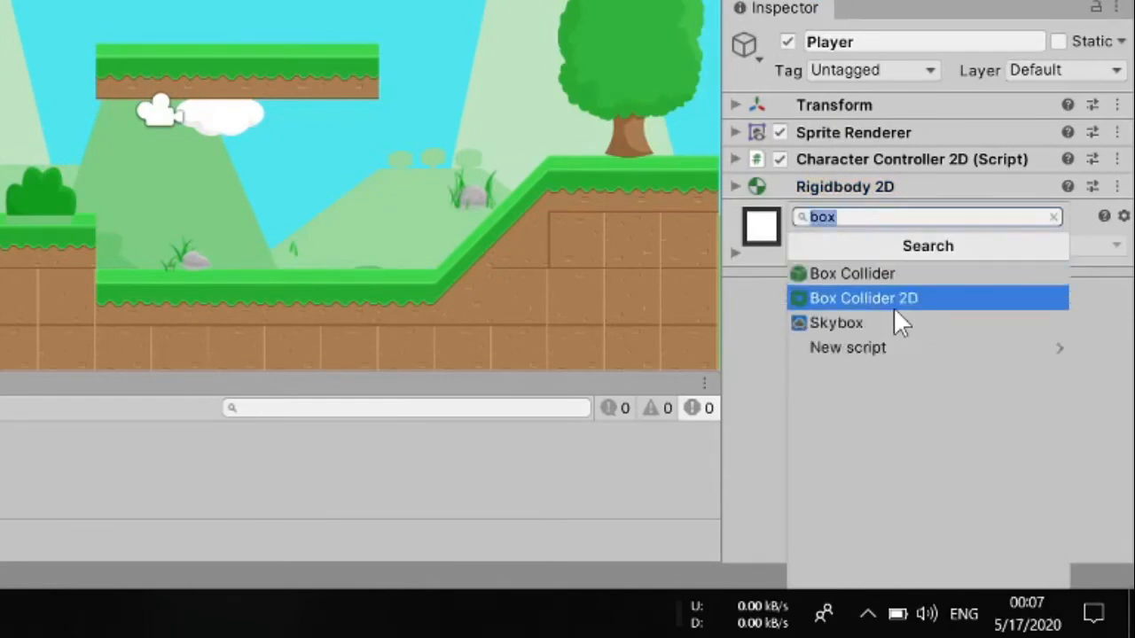
pyautogui.press('Return')
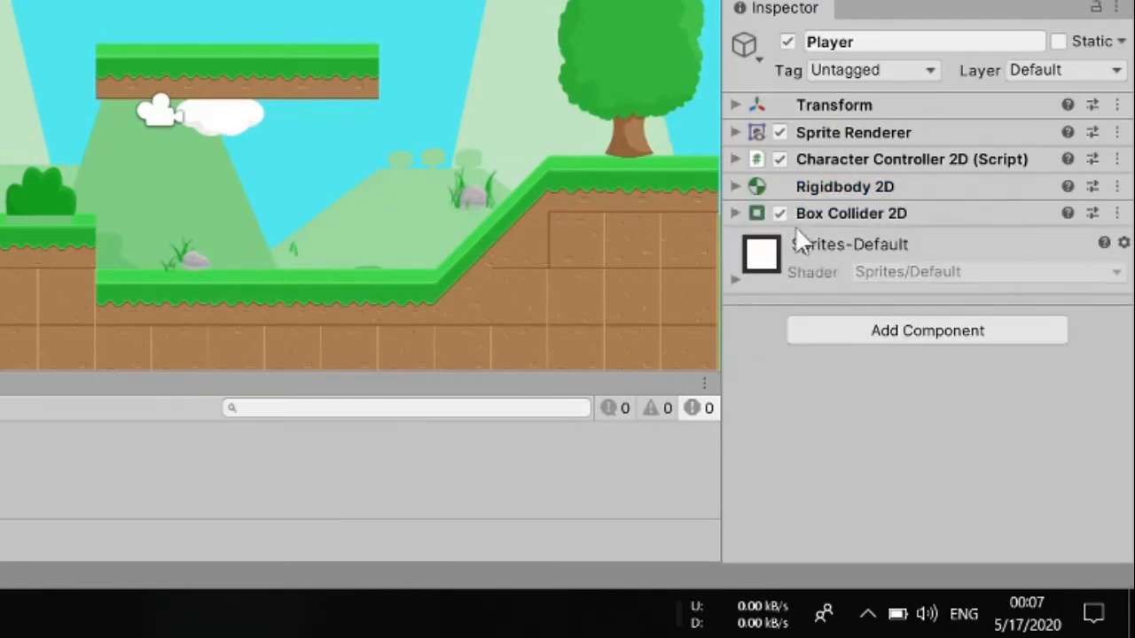
# - Expand the Player's Box Collider 2D settings and add a Circle Collider 2D component
pyautogui.click(745, 214)
pyautogui.scroll(-5, 918, 346)
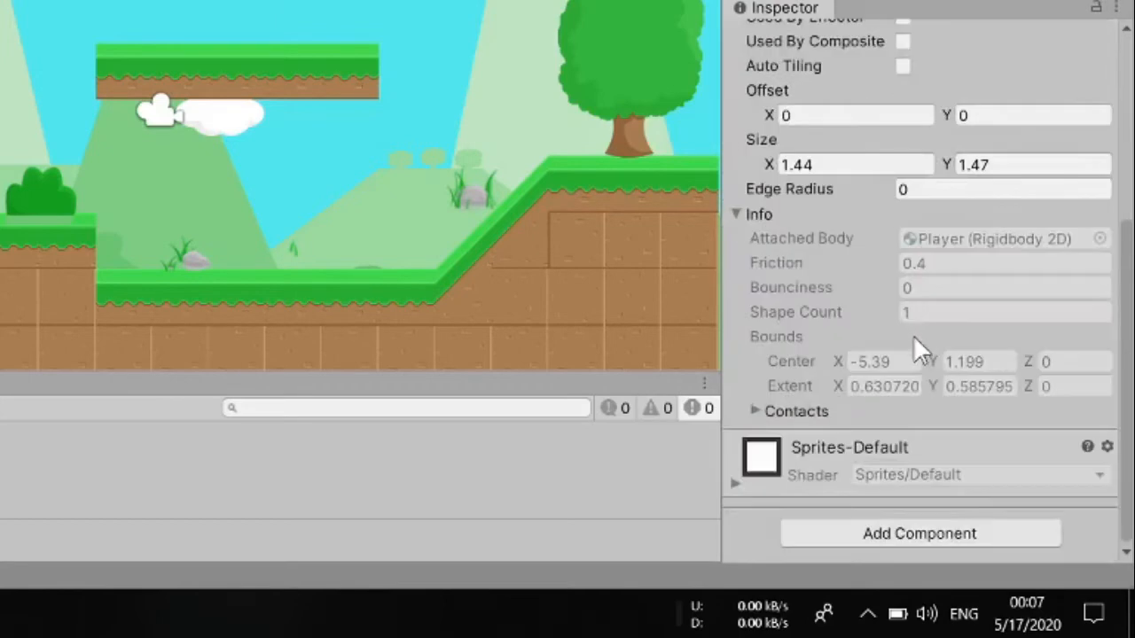
pyautogui.click(937, 532)
pyautogui.press('BackSpace')
pyautogui.write('ci')
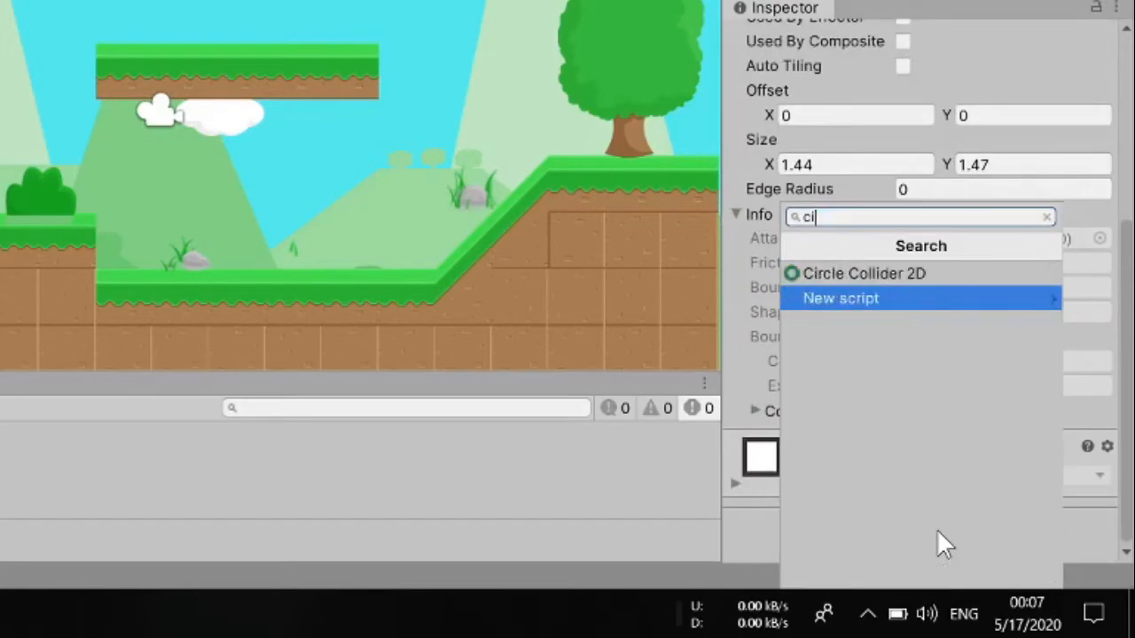
pyautogui.press('Up')
pyautogui.press('Return')
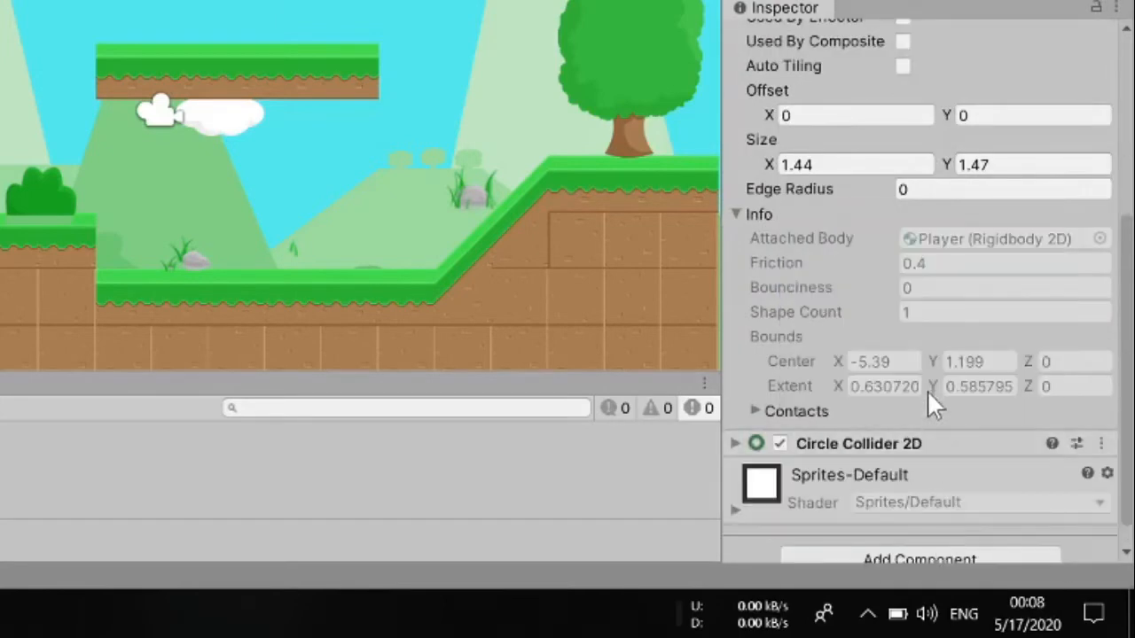
# - Deactivate the Background object so the player's collider outline can be seen clearly in the scene
pyautogui.scroll(5, 930, 373)
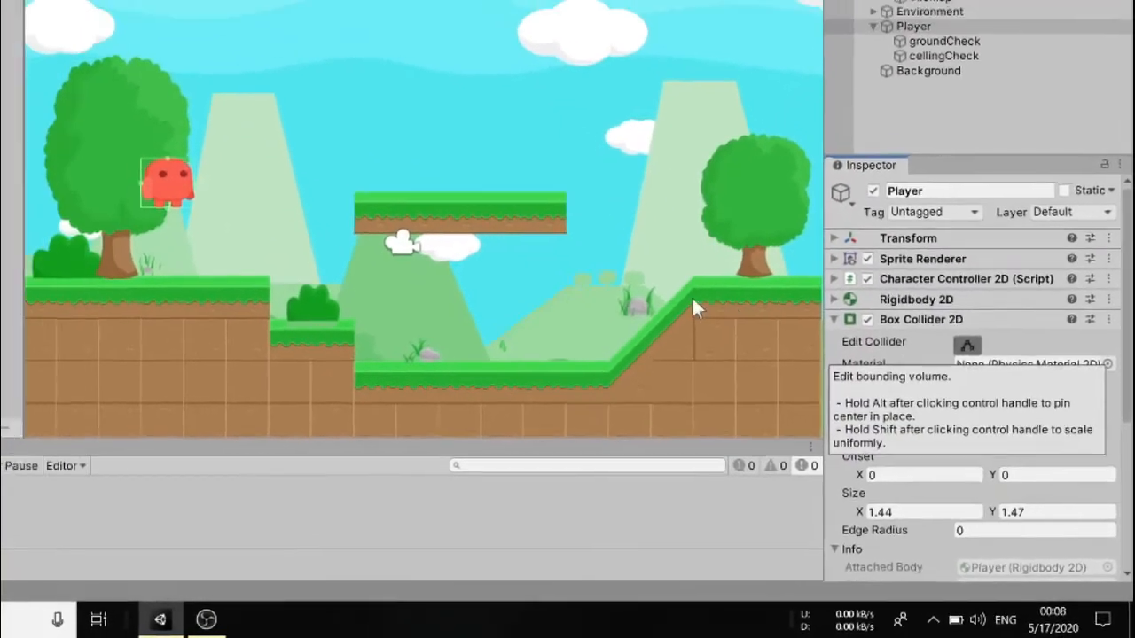
pyautogui.click(928, 71)
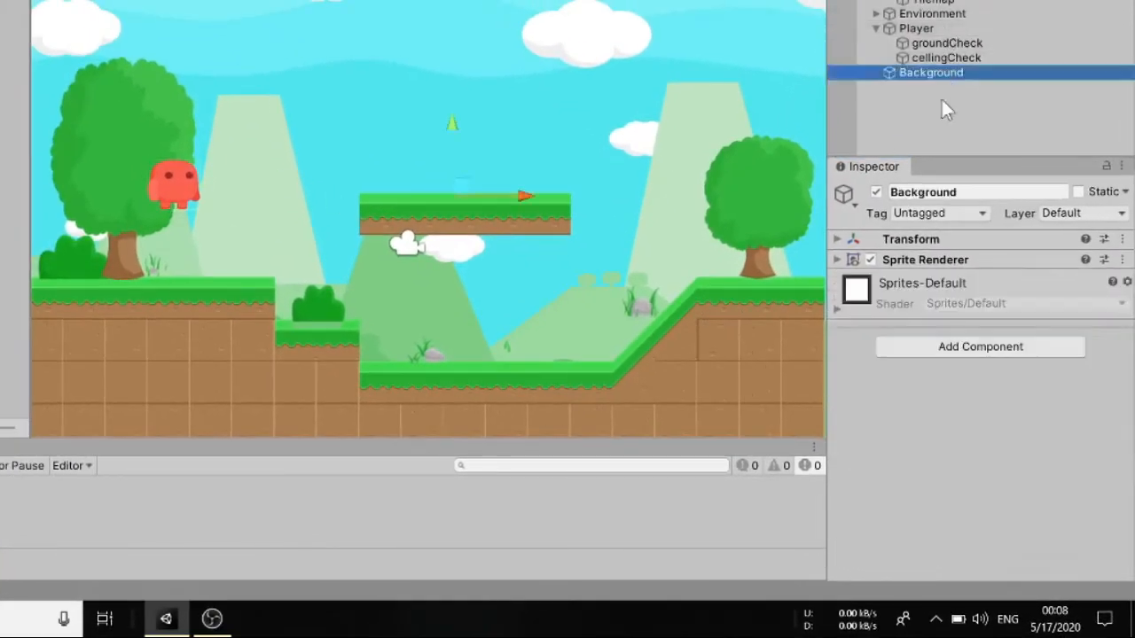
pyautogui.click(876, 192)
# - Fit the Player's Box Collider 2D around its upper body, sized about 1.25 by 0.84 with a Y offset of about 0.30
pyautogui.click(926, 29)
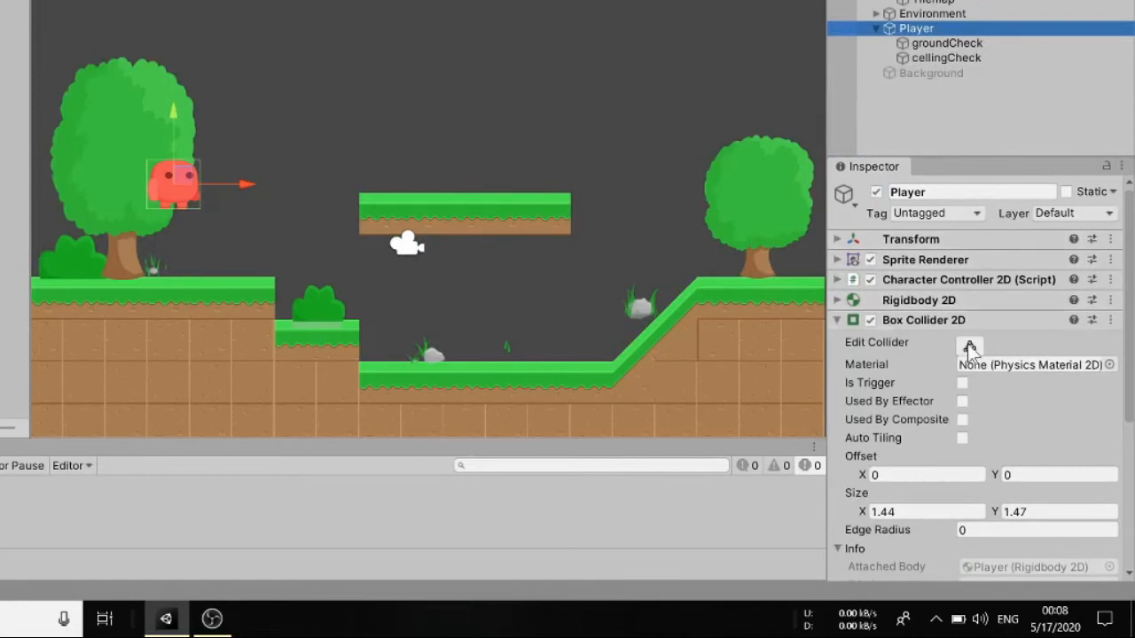
pyautogui.click(970, 345)
pyautogui.scroll(6, 134, 185)
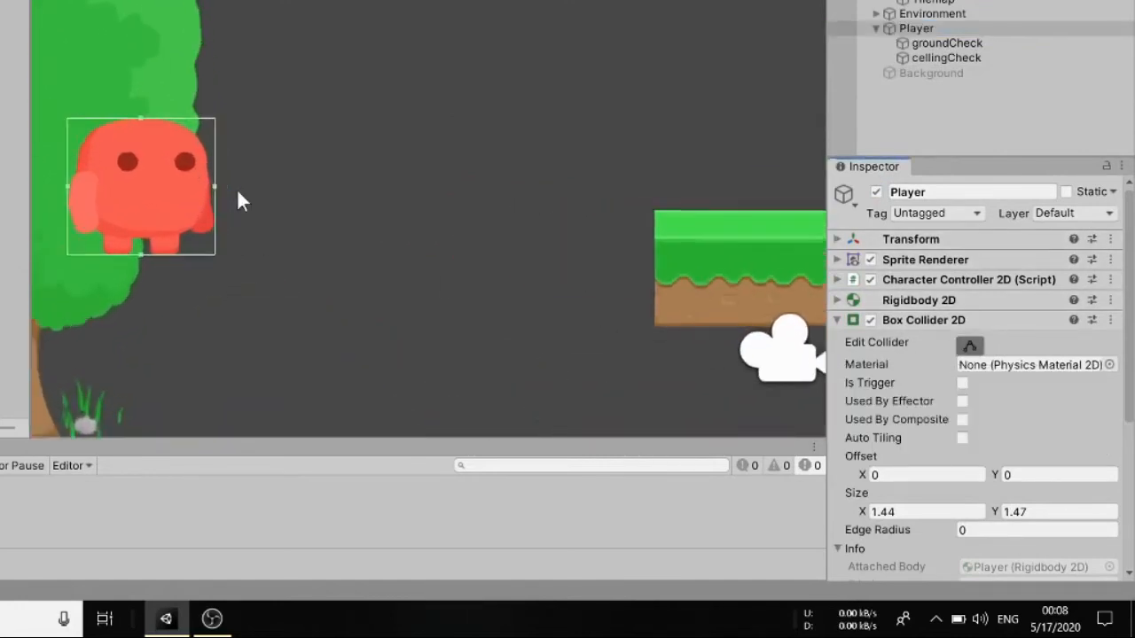
pyautogui.moveTo(240, 201); pyautogui.dragTo(426, 225, button='middle')
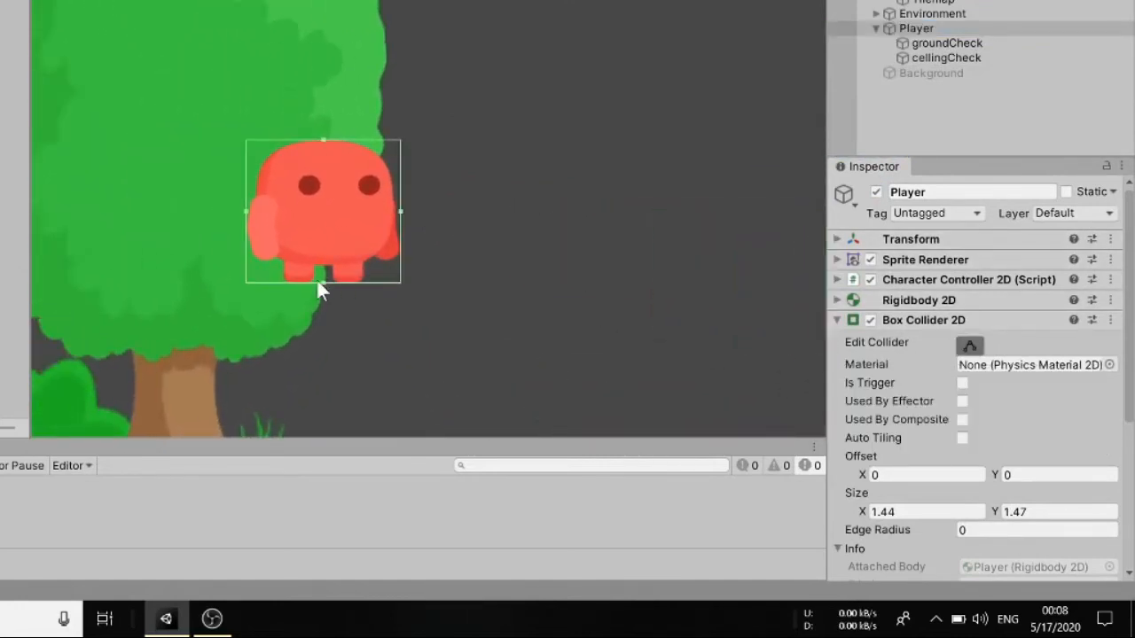
pyautogui.moveTo(324, 285); pyautogui.dragTo(345, 229)
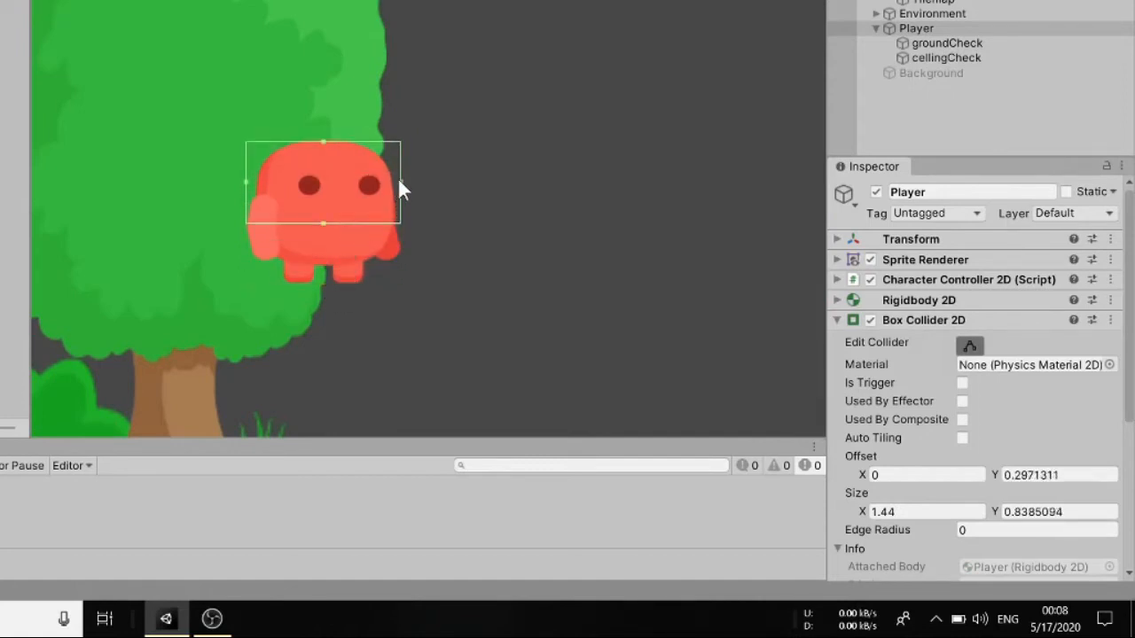
pyautogui.moveTo(401, 182)
pyautogui.keyDown('alt'); pyautogui.mouseDown()
pyautogui.moveTo(376, 188)
pyautogui.moveTo(393, 192)
pyautogui.mouseUp(); pyautogui.keyUp('alt')
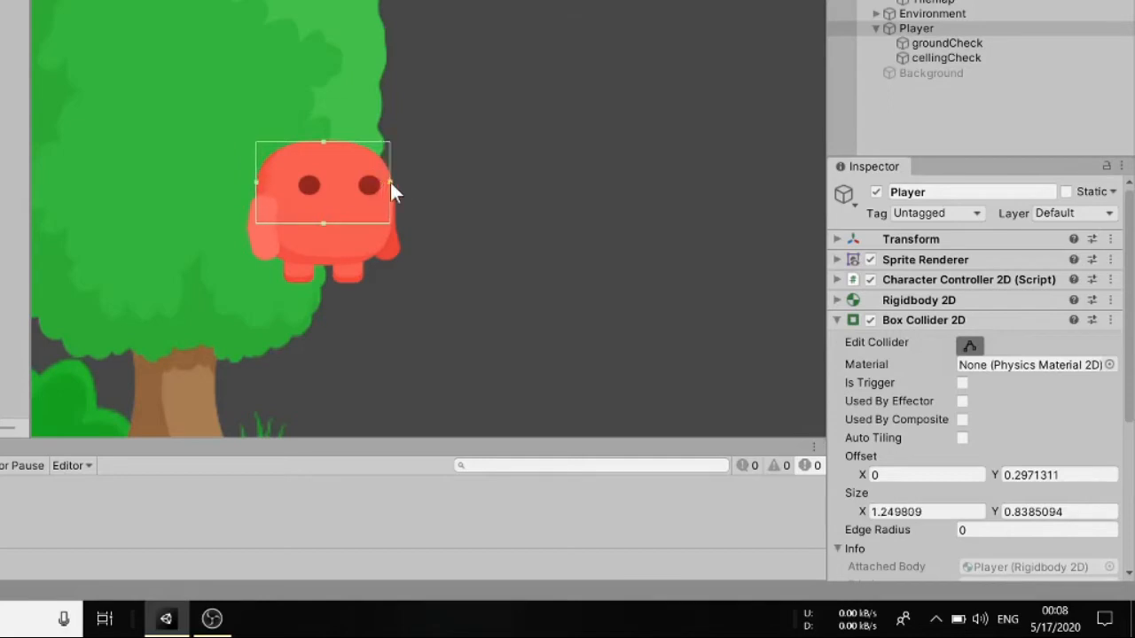
# - Collapse the Box Collider 2D settings and shrink the Player's Circle Collider 2D around the lower body to a radius of about 0.34
pyautogui.click(835, 322)
pyautogui.click(836, 340)
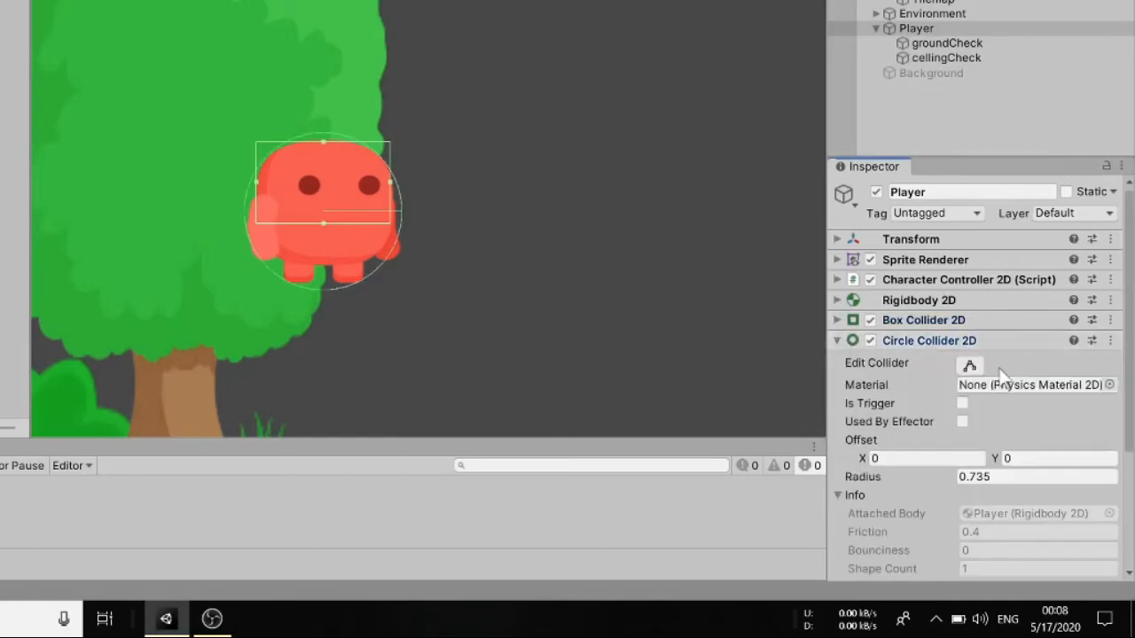
pyautogui.click(969, 365)
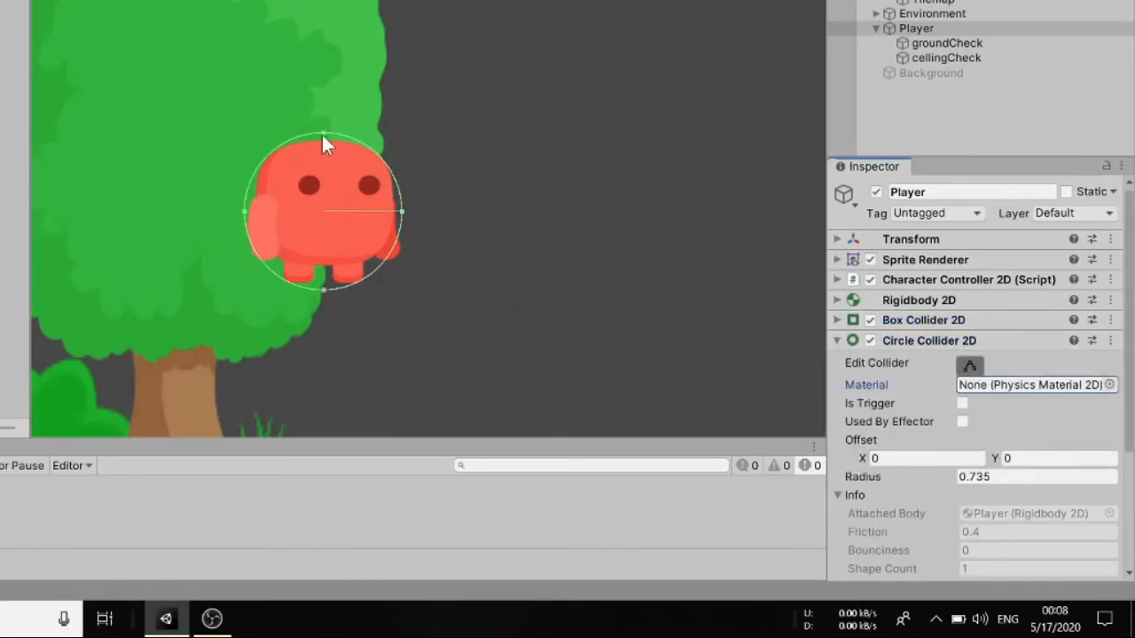
pyautogui.moveTo(324, 137); pyautogui.dragTo(326, 176)
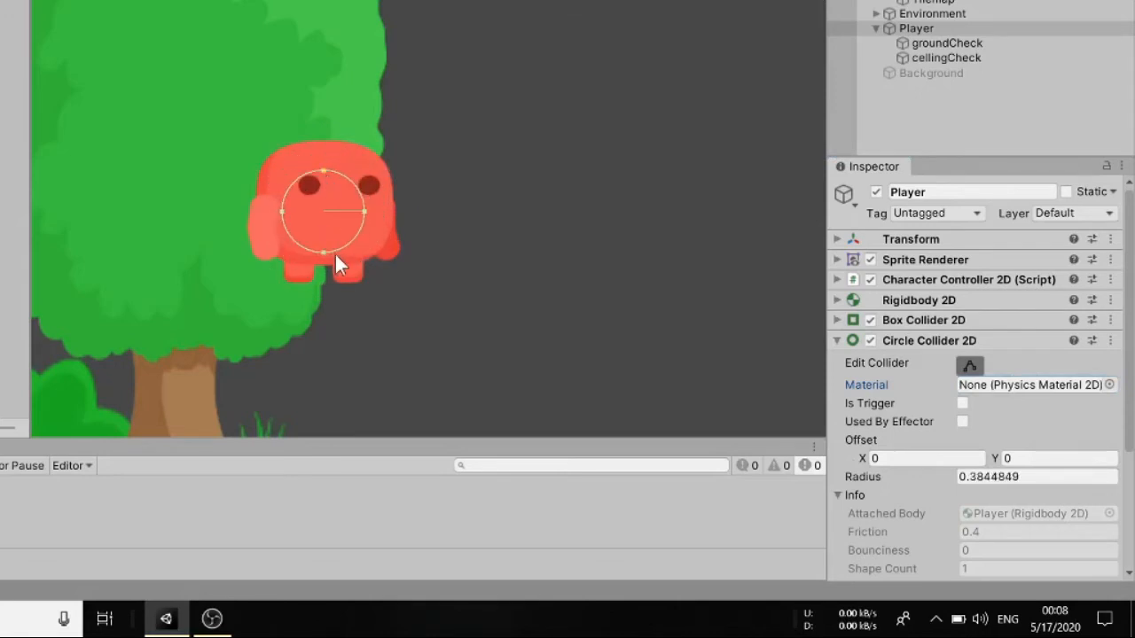
pyautogui.moveTo(323, 256); pyautogui.dragTo(325, 282)
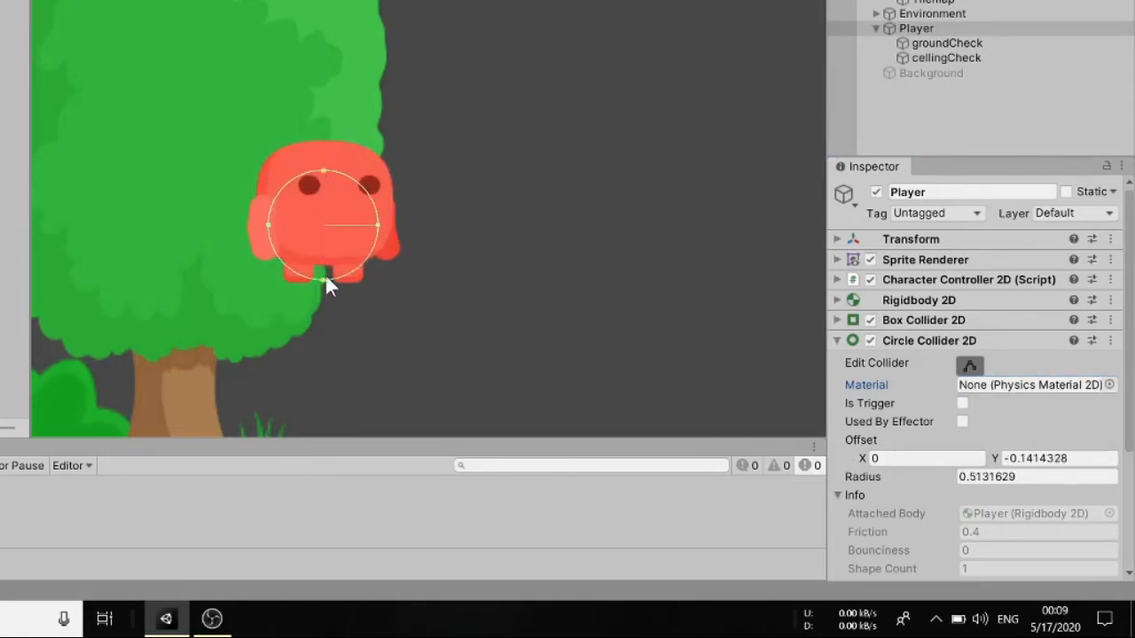
pyautogui.moveTo(324, 171); pyautogui.dragTo(364, 247)
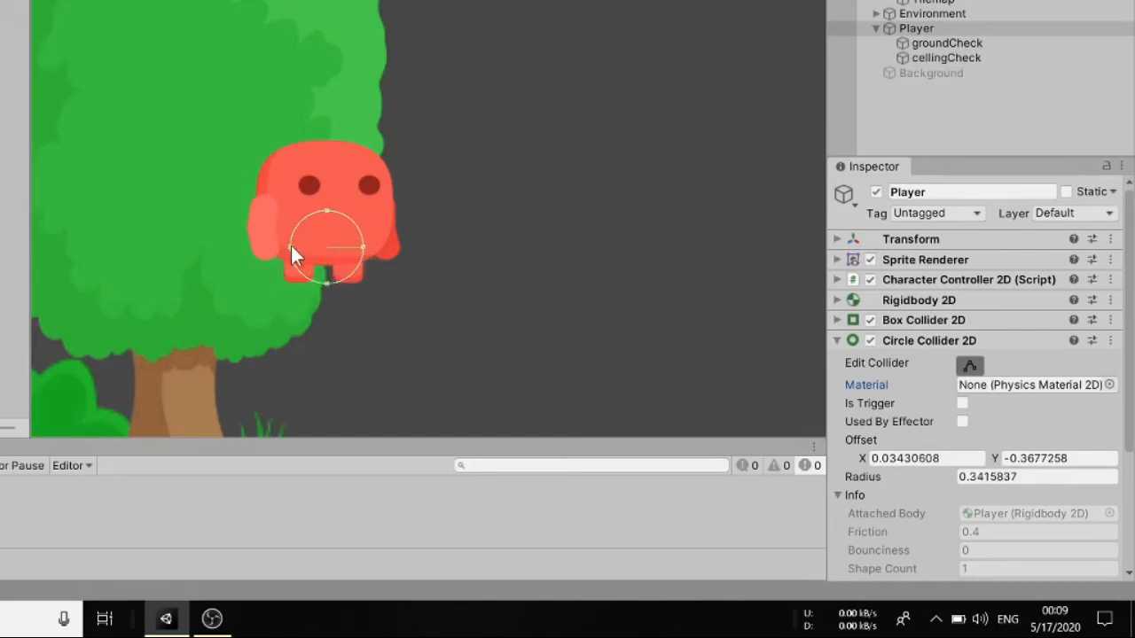
# - Refine the Circle Collider 2D at the Player's feet to a radius of about 0.39 and offset of about 0.02, -0.30
pyautogui.moveTo(289, 242); pyautogui.dragTo(287, 246)
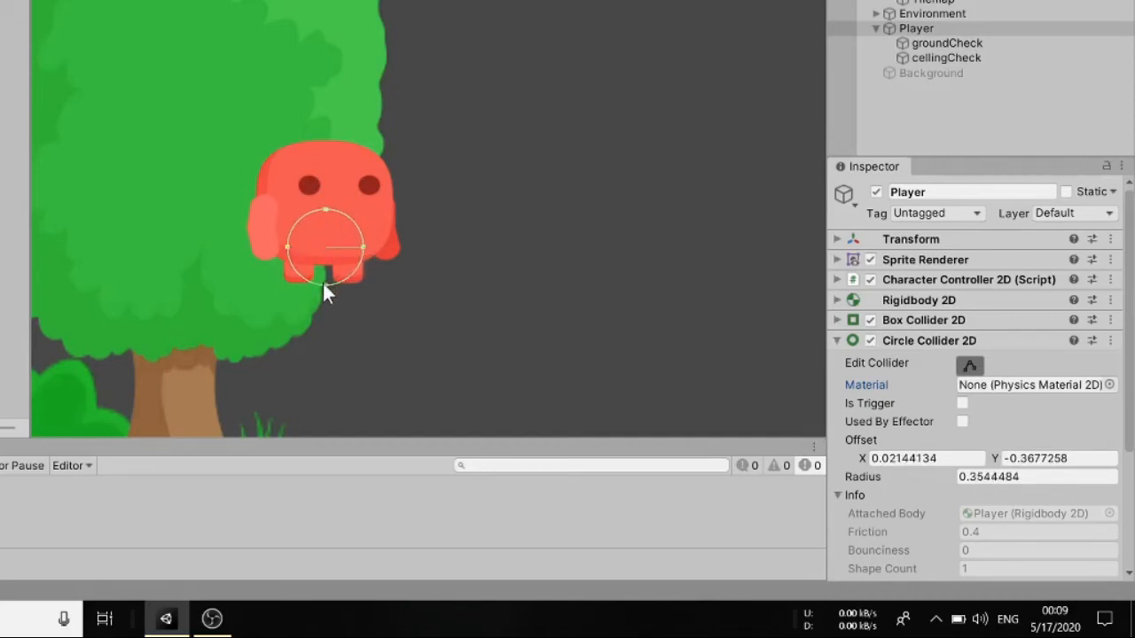
pyautogui.moveTo(325, 283); pyautogui.dragTo(326, 281)
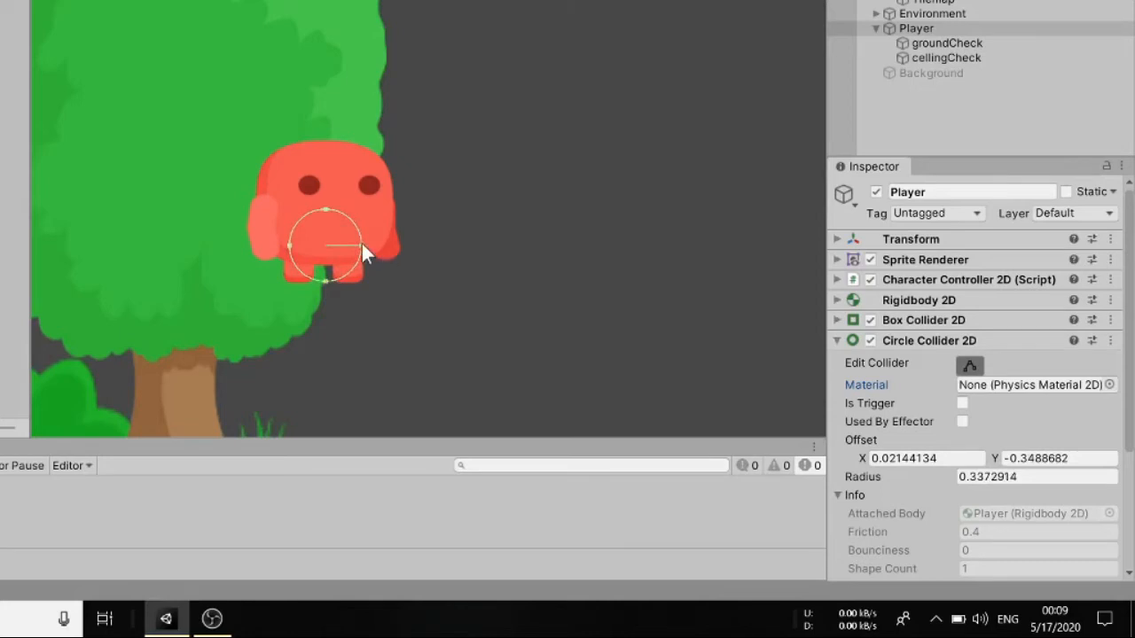
pyautogui.moveTo(362, 244); pyautogui.dragTo(370, 243)
pyautogui.moveTo(291, 244); pyautogui.dragTo(279, 237)
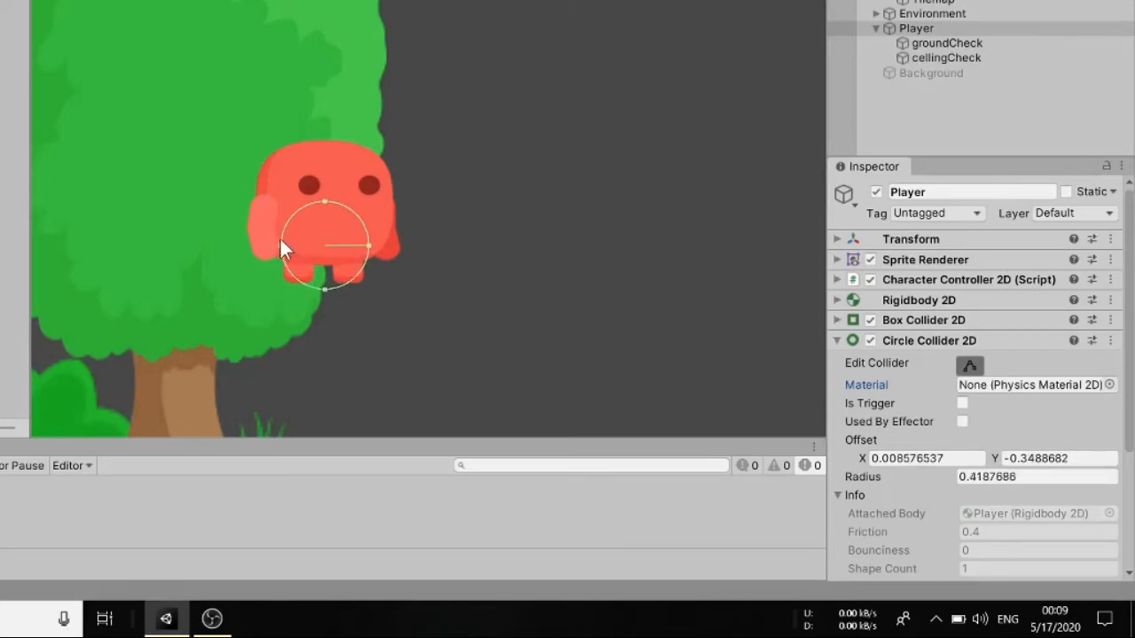
pyautogui.moveTo(366, 245); pyautogui.dragTo(373, 243)
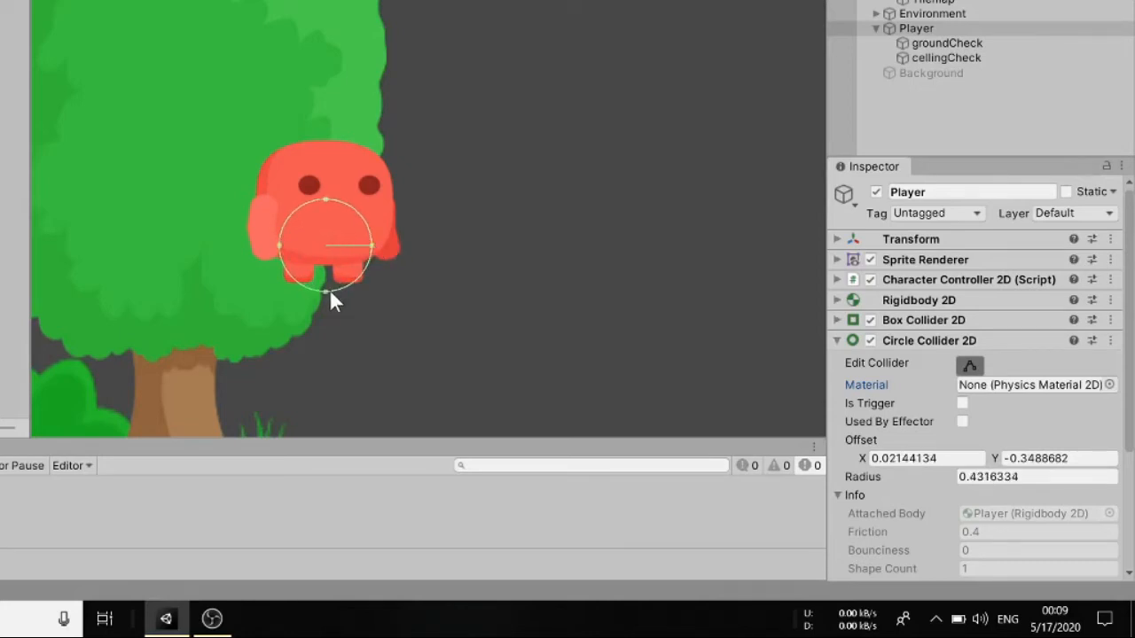
pyautogui.moveTo(328, 289); pyautogui.dragTo(324, 281)
pyautogui.scroll(2, 359, 241)
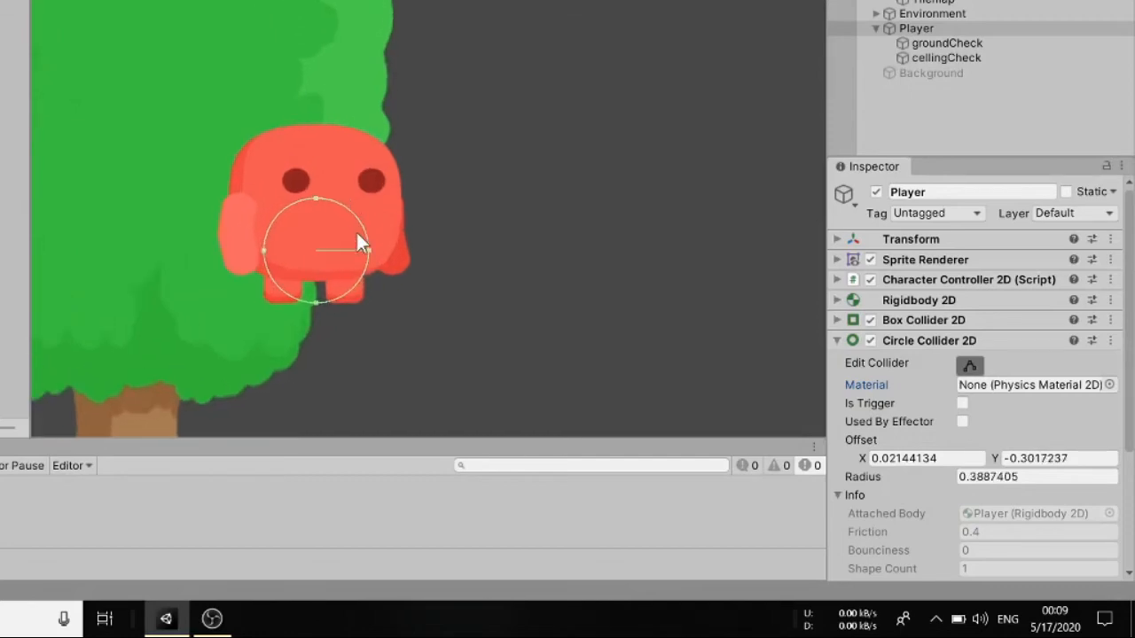
# - Collapse the Circle Collider 2D settings and run the game to check how the Player lands with both colliders, and stop it
pyautogui.scroll(-5, 356, 230)
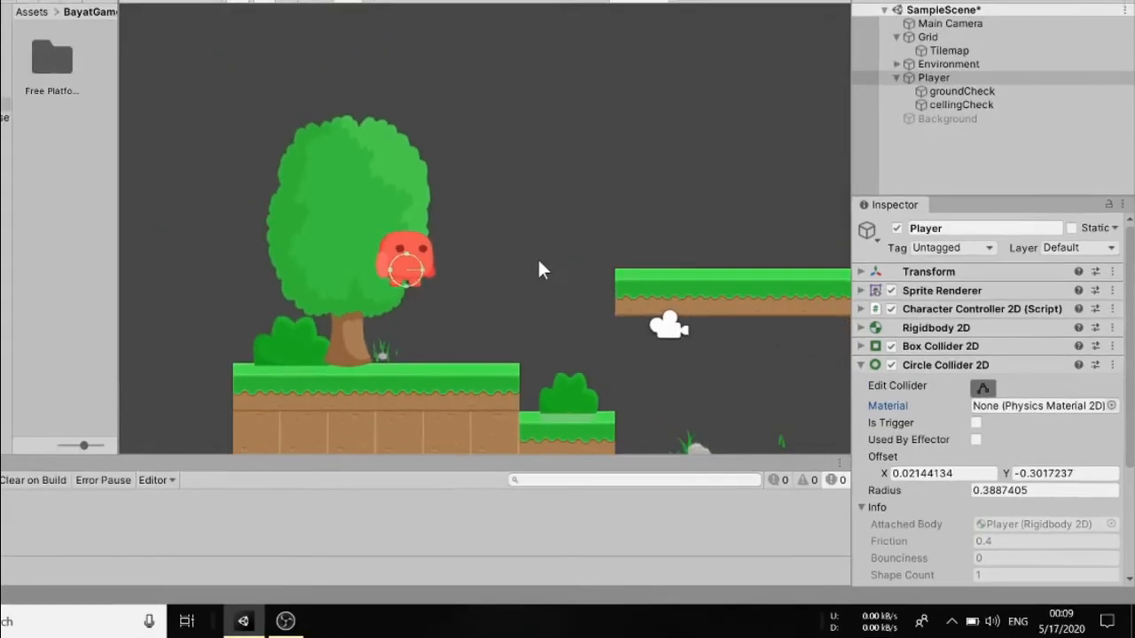
pyautogui.moveTo(539, 263); pyautogui.dragTo(374, 220, button='middle')
pyautogui.scroll(-6, 374, 220)
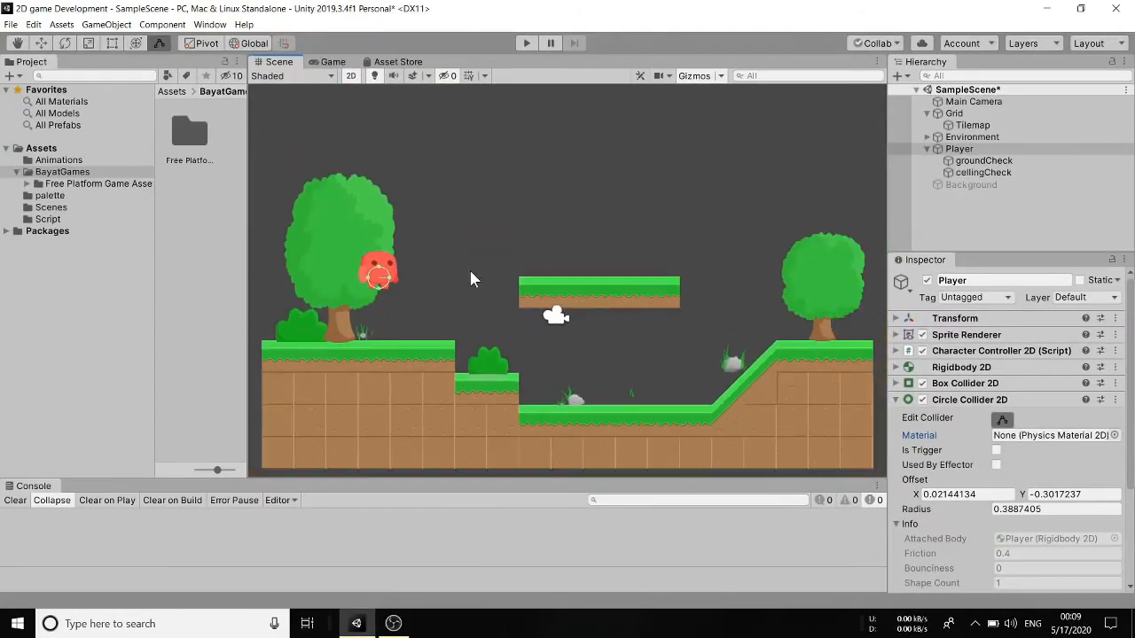
pyautogui.click(895, 400)
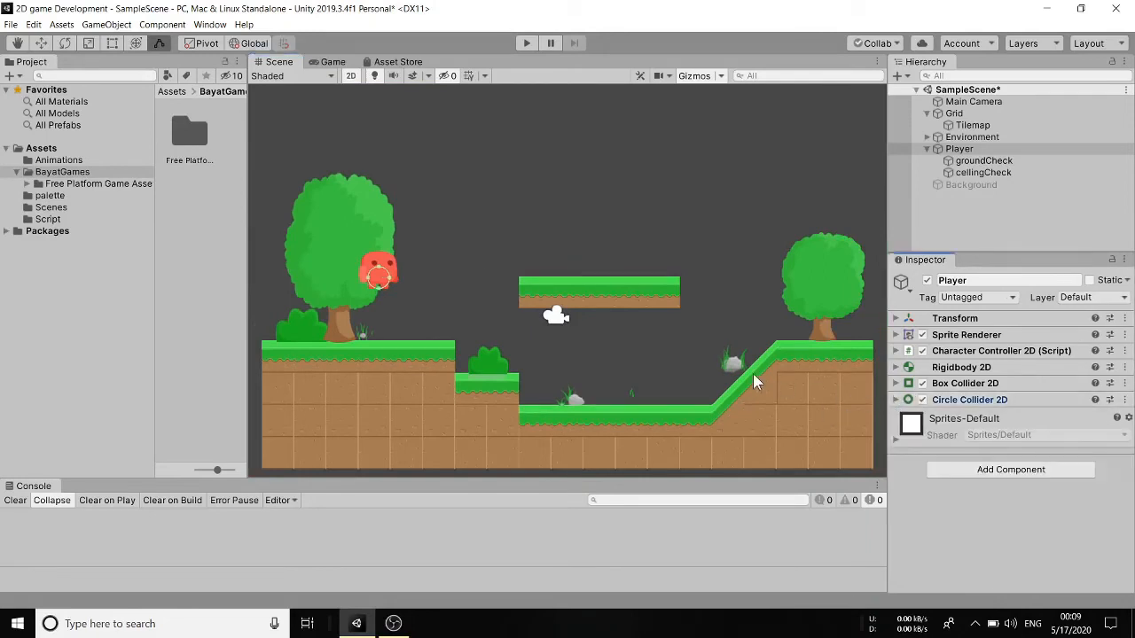
pyautogui.click(525, 43)
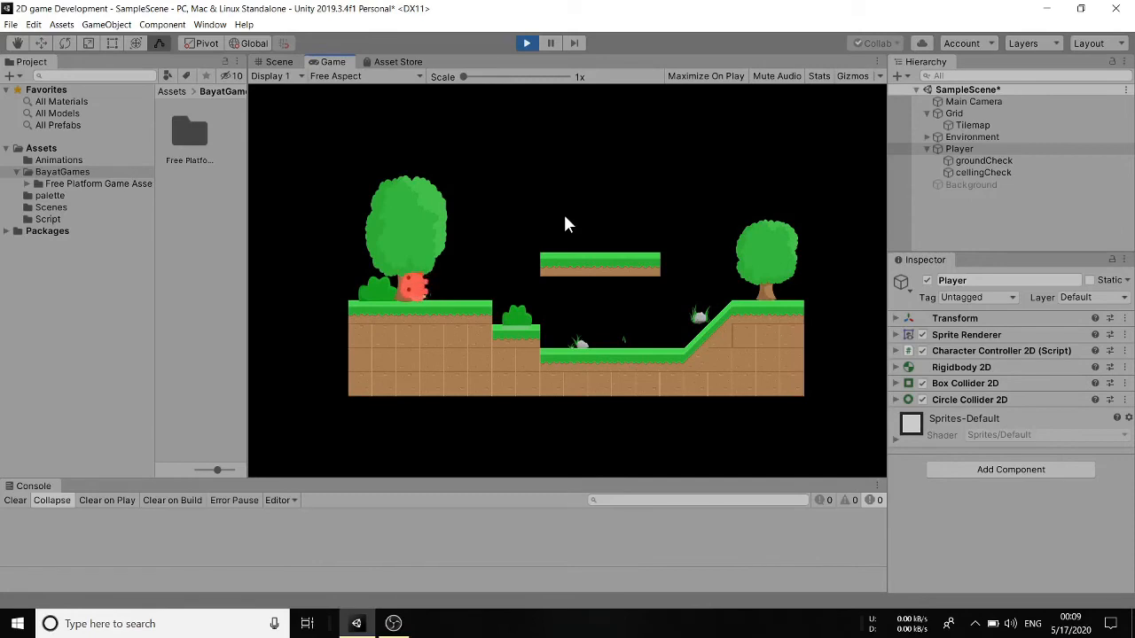
pyautogui.click(525, 43)
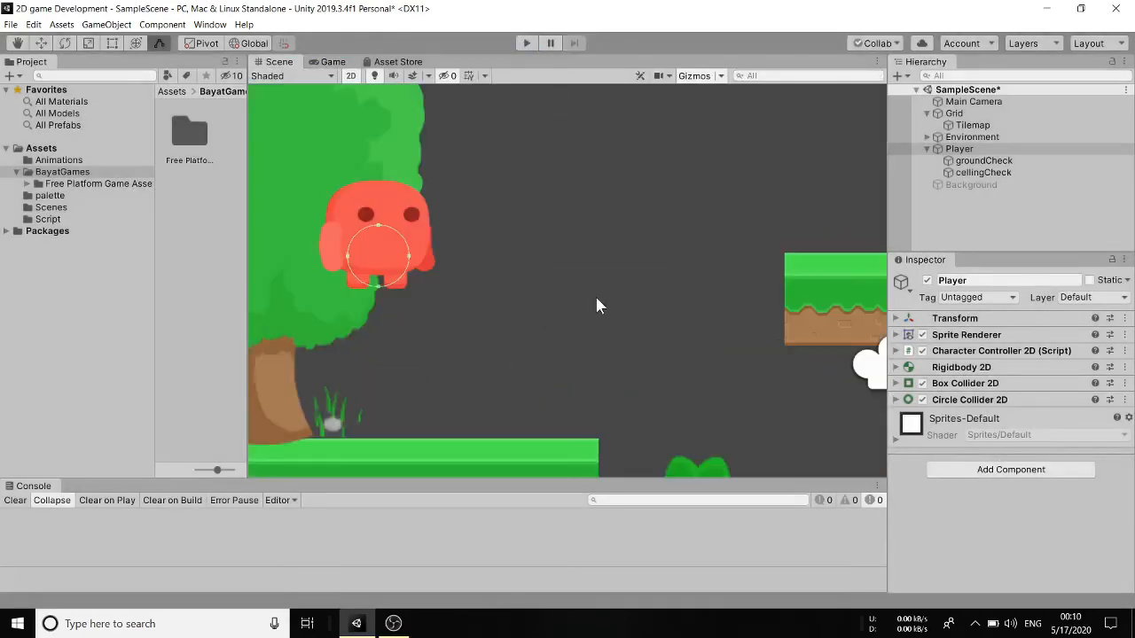
# - Freeze the Player's Z rotation in the Rigidbody 2D constraints and test it with a short run of the game
pyautogui.click(904, 367)
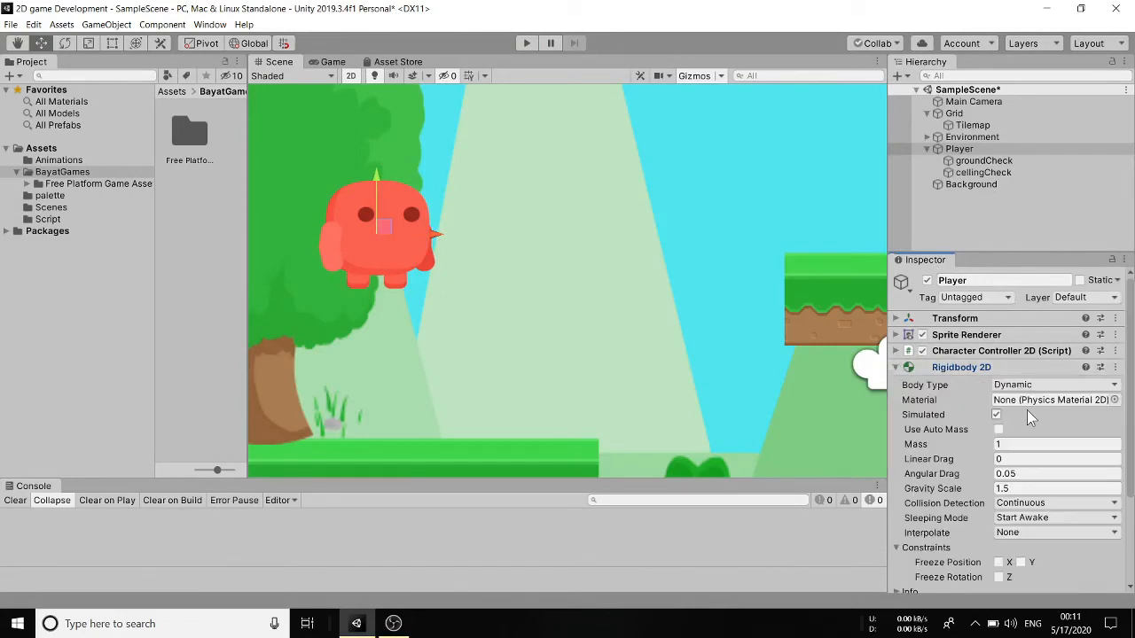
pyautogui.scroll(-3, 1026, 409)
pyautogui.click(999, 455)
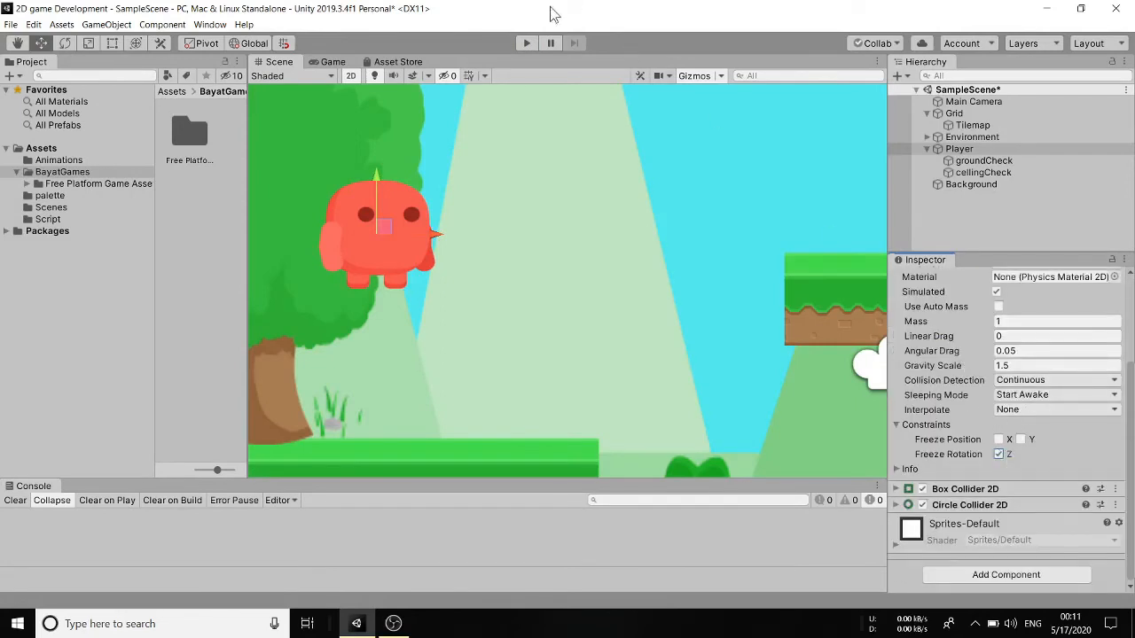
pyautogui.click(528, 44)
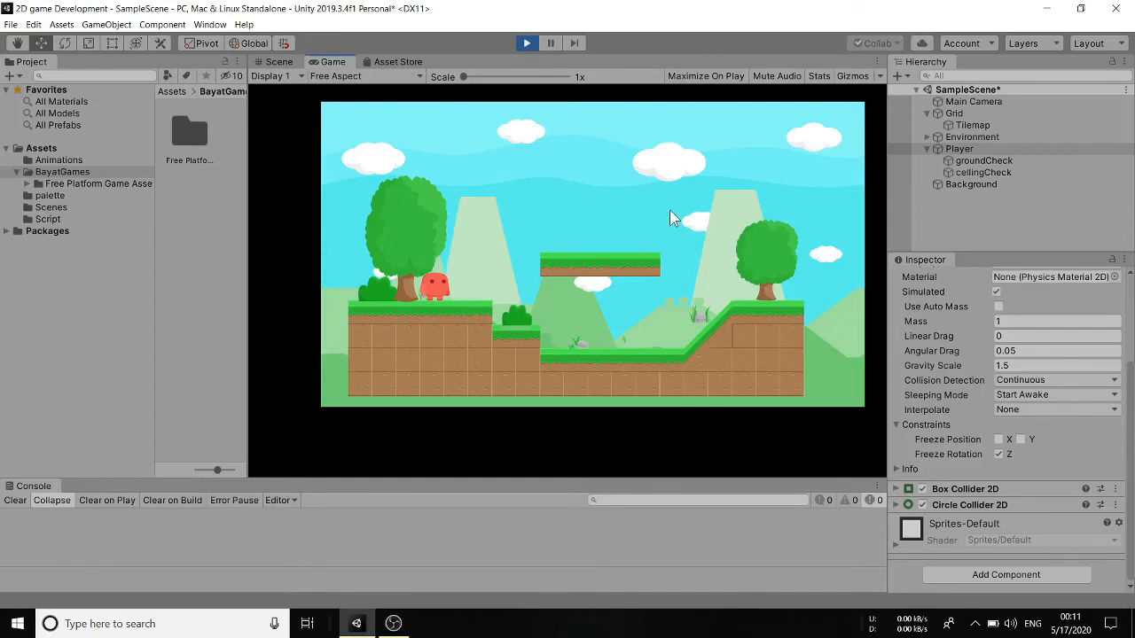
pyautogui.click(527, 44)
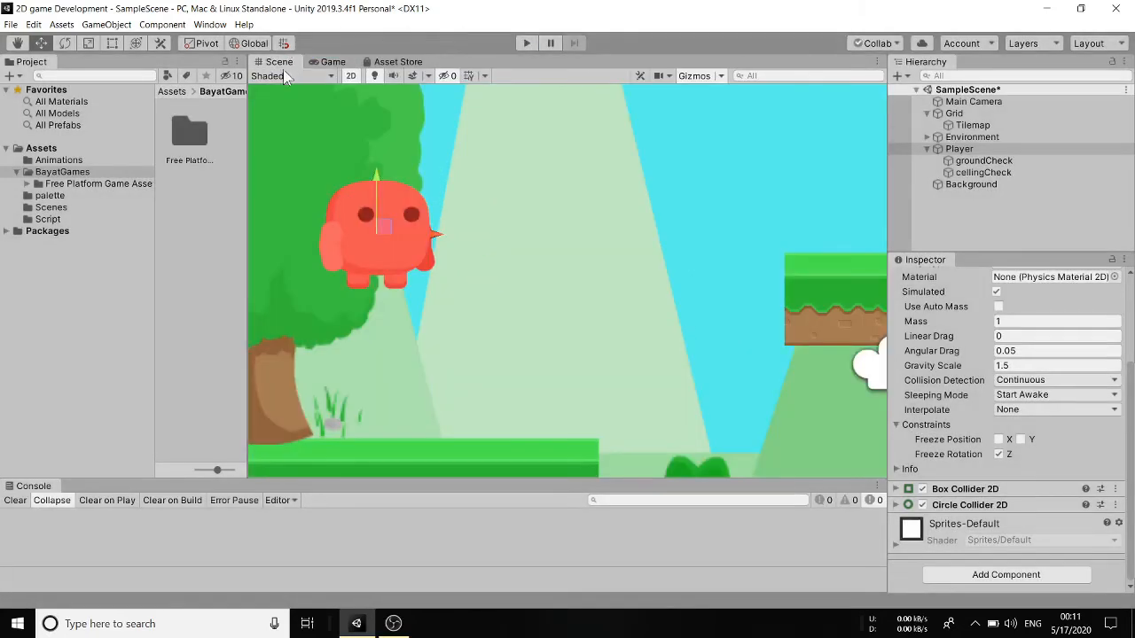
# - Move the Player above the left end of the floating platform and run the game to test its landing there, and stop it
pyautogui.moveTo(368, 177); pyautogui.dragTo(379, 119)
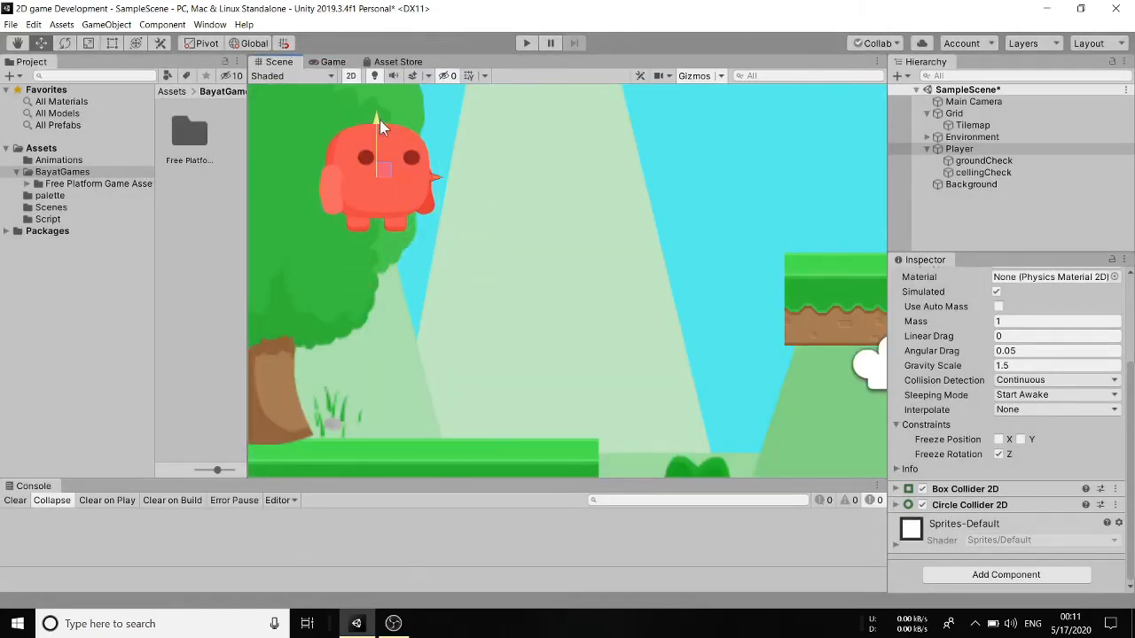
pyautogui.moveTo(439, 180); pyautogui.dragTo(867, 206)
pyautogui.moveTo(801, 116); pyautogui.dragTo(801, 95)
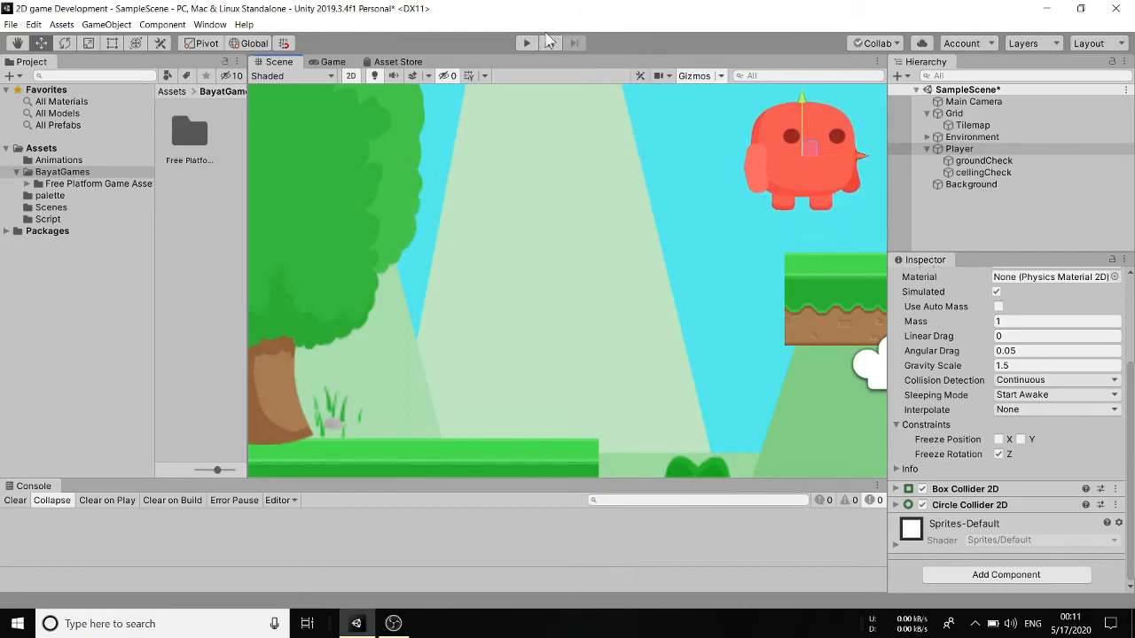
pyautogui.click(529, 42)
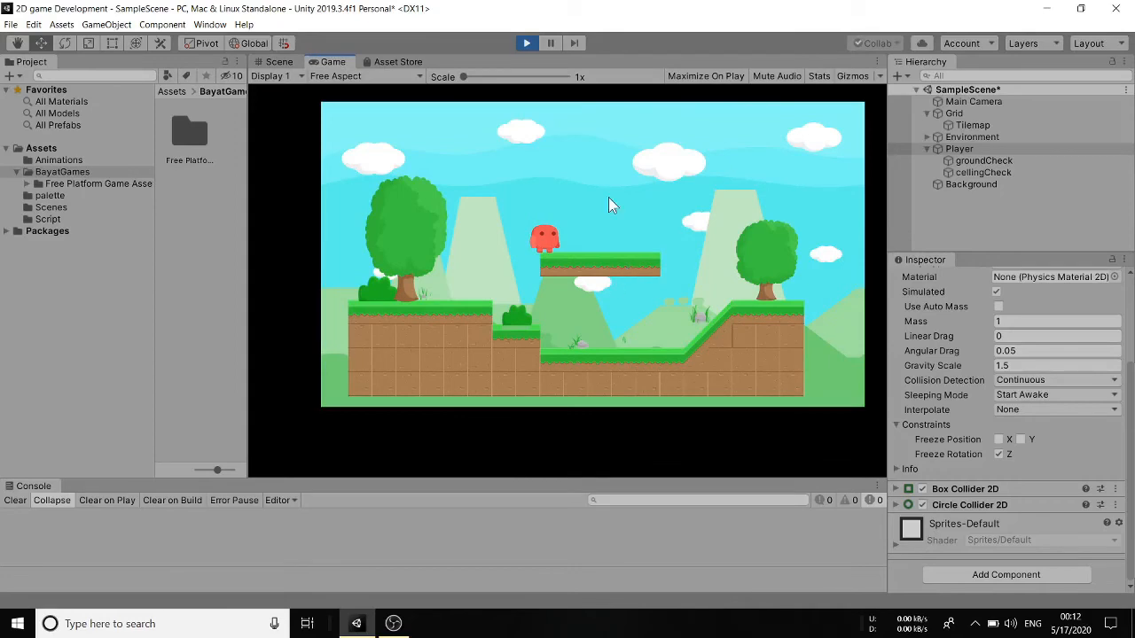
pyautogui.click(526, 43)
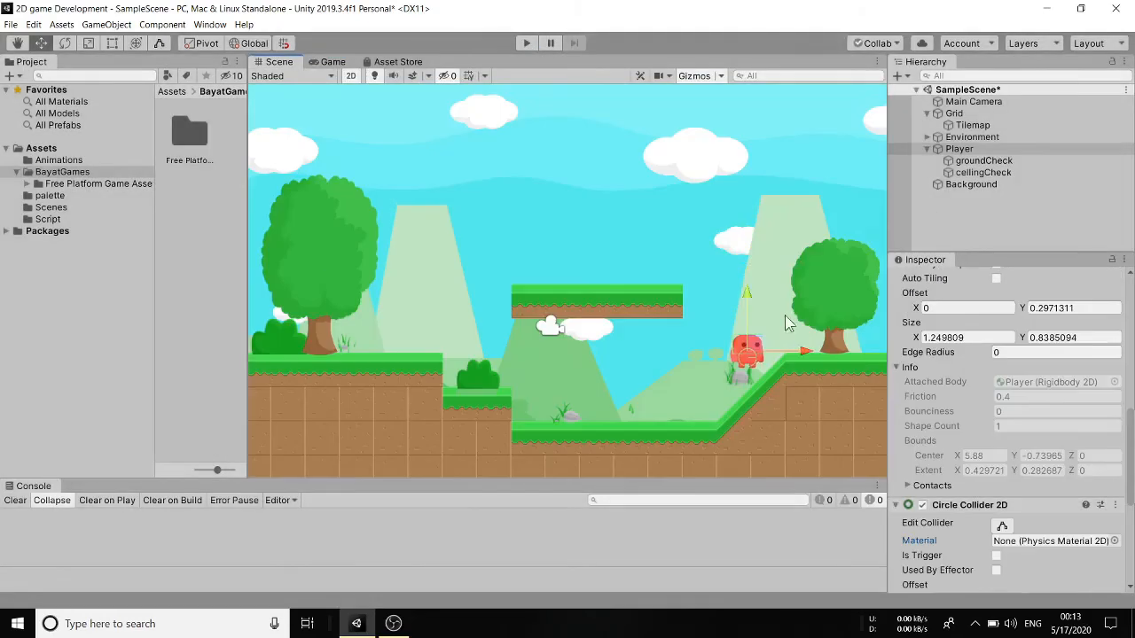
# - Move the Player to the upper end of the slope and inspect how its circle collider meets the ground
pyautogui.moveTo(800, 352); pyautogui.dragTo(829, 348)
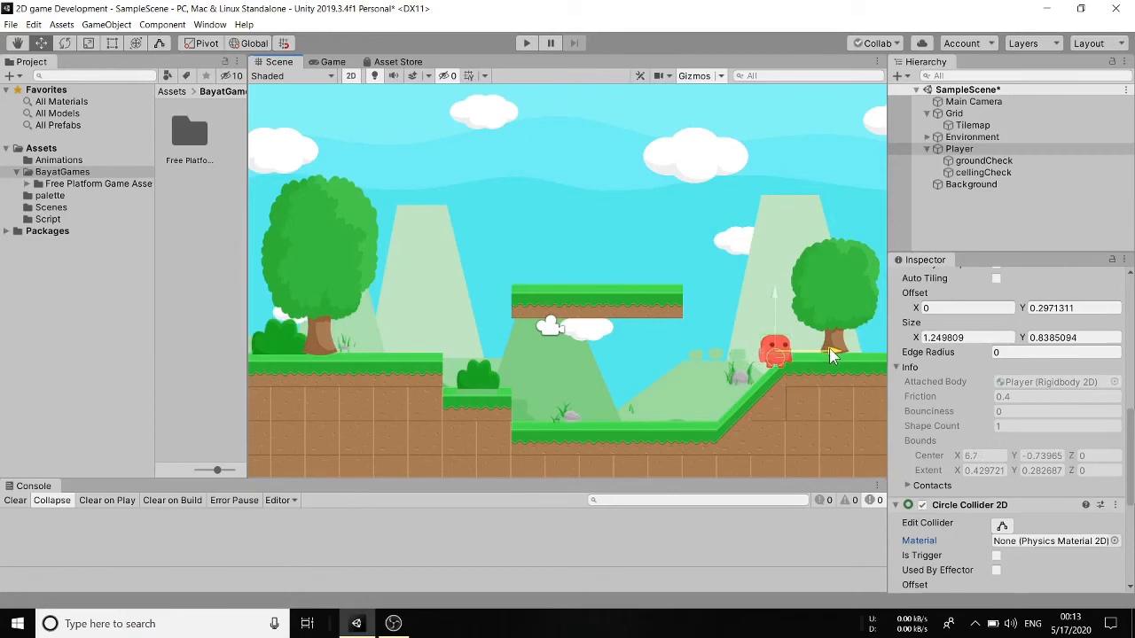
pyautogui.scroll(1, 793, 368)
pyautogui.scroll(4, 794, 368)
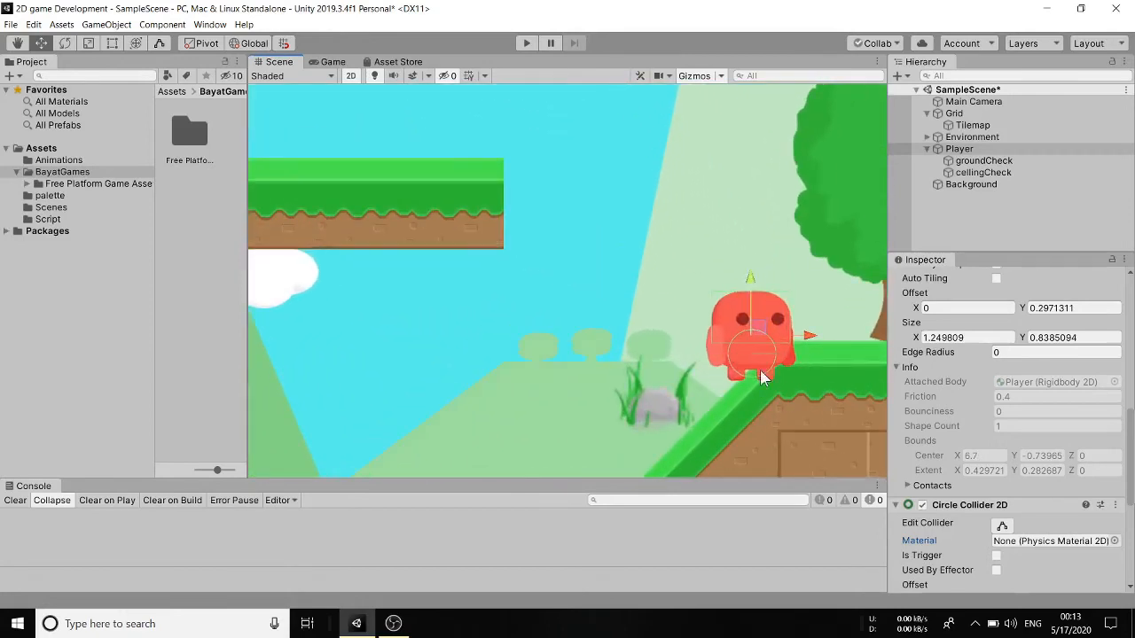
# - Raise the Player off the ground and move it across the level to between the left tree and the floating platform
pyautogui.moveTo(757, 286); pyautogui.dragTo(753, 170)
pyautogui.scroll(-3, 749, 304)
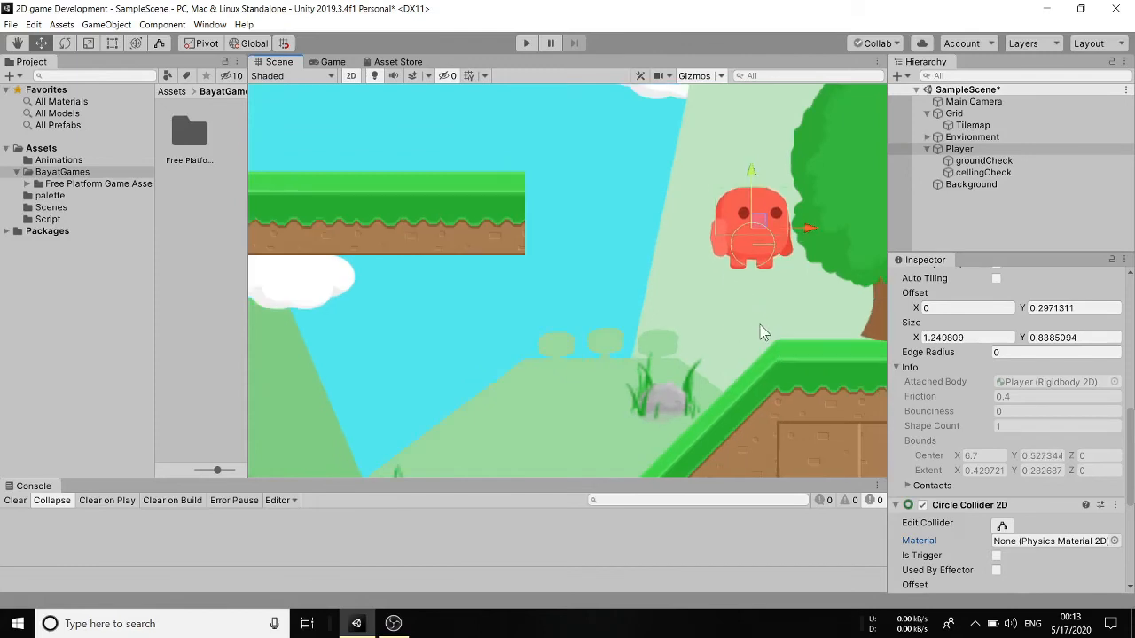
pyautogui.scroll(-2, 760, 332)
pyautogui.scroll(-1, 759, 292)
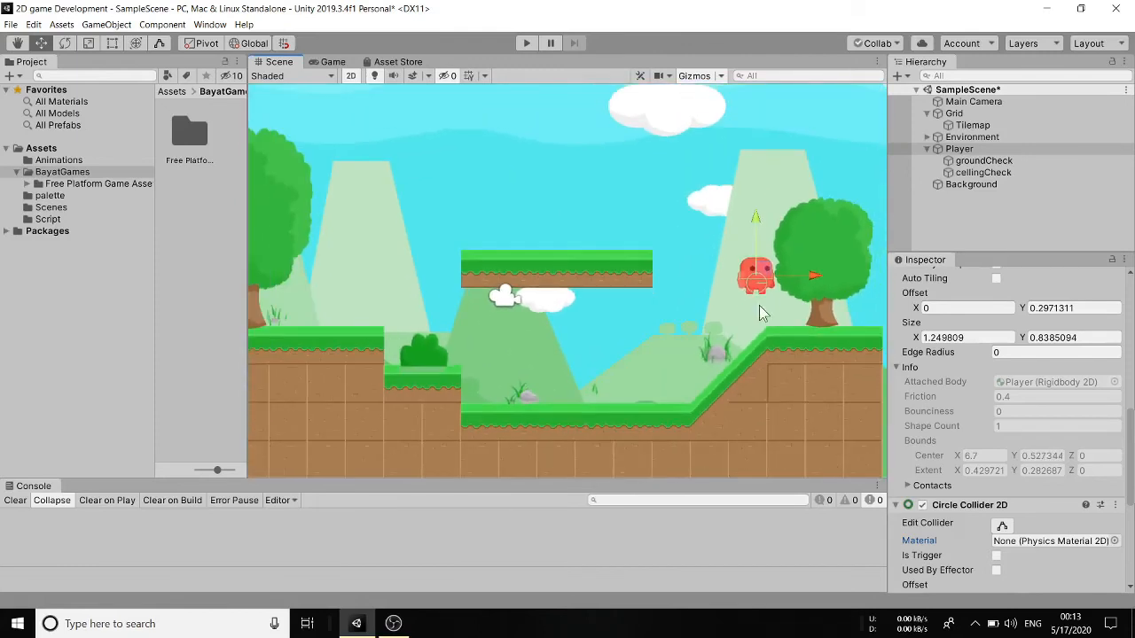
pyautogui.moveTo(803, 274); pyautogui.dragTo(393, 241)
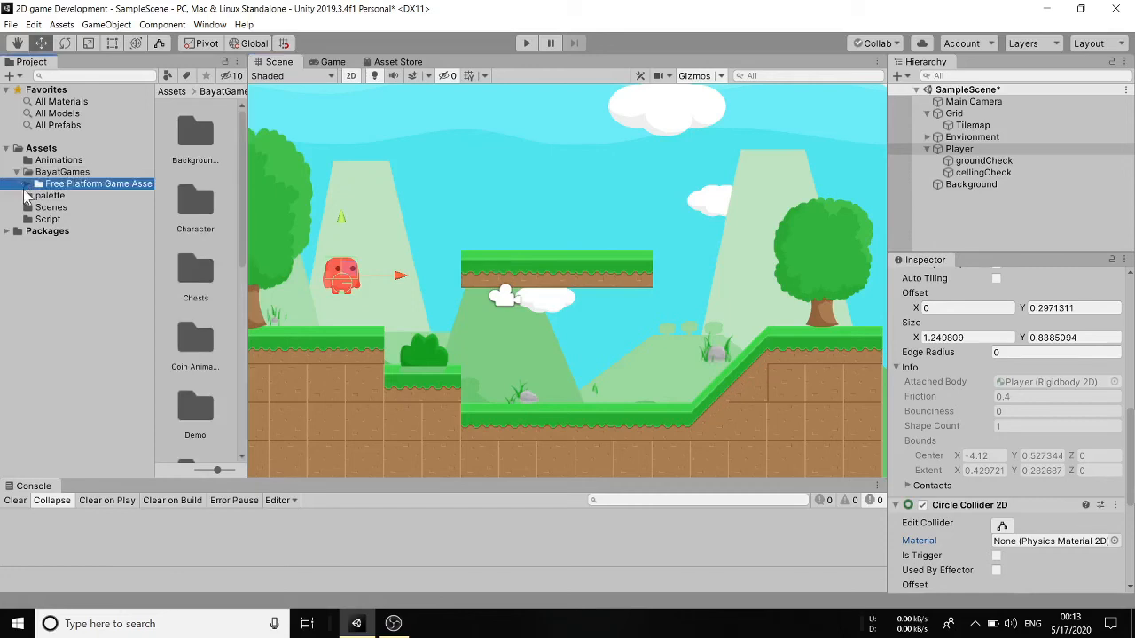
# - Place all frames of the 1024x128 coin sheet from the Coin Animation png folder as one sprite above the floating platform's left end
pyautogui.click(45, 160)
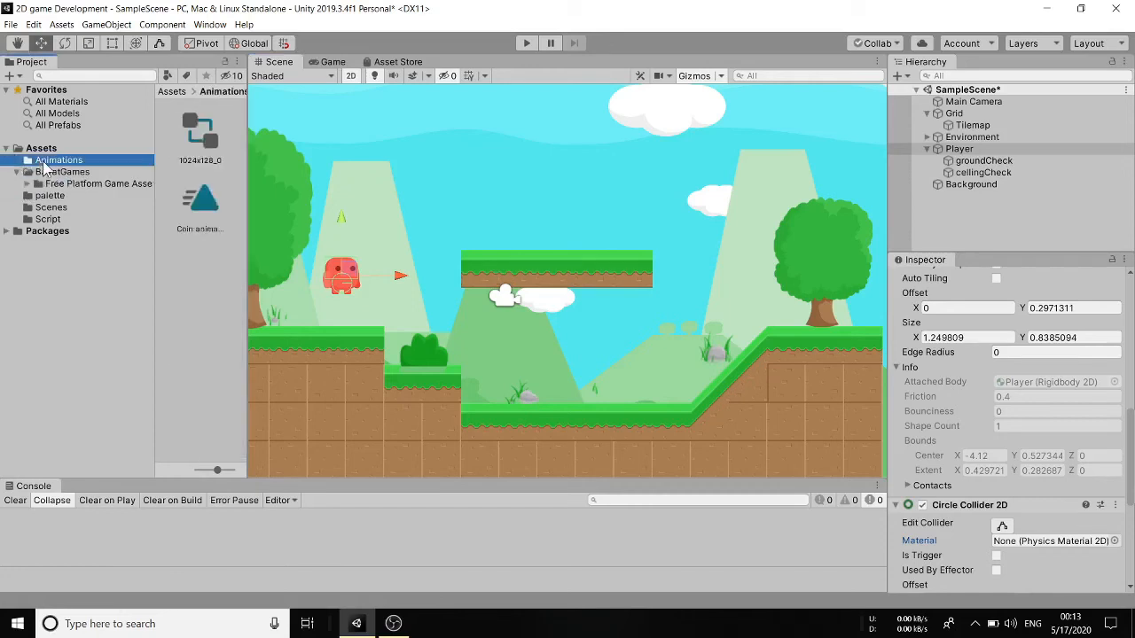
pyautogui.click(35, 172)
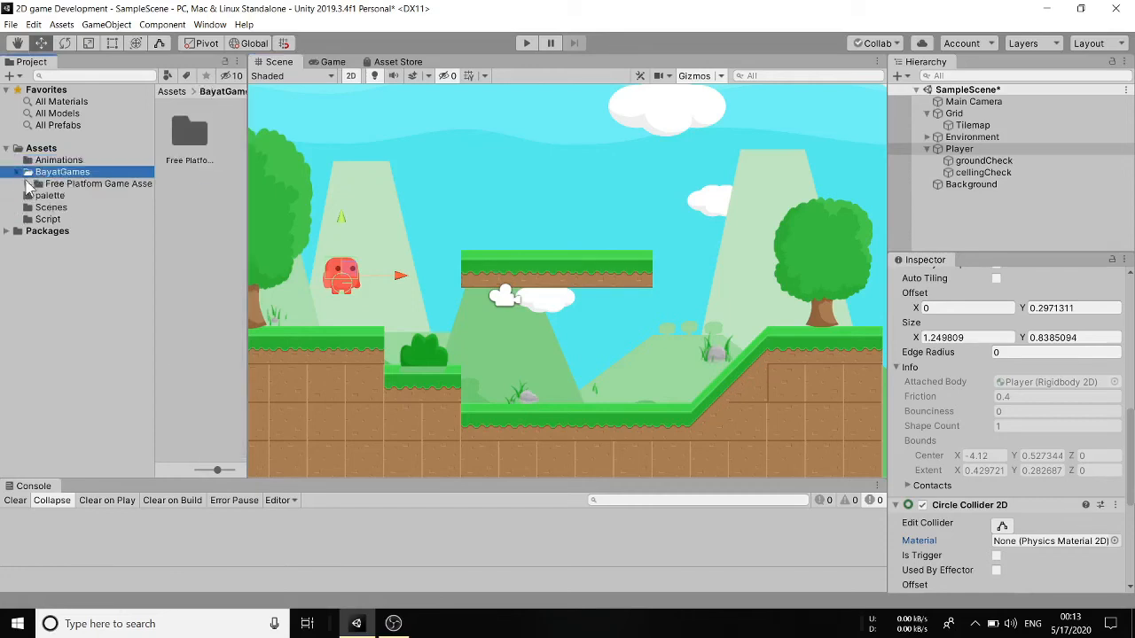
pyautogui.click(28, 184)
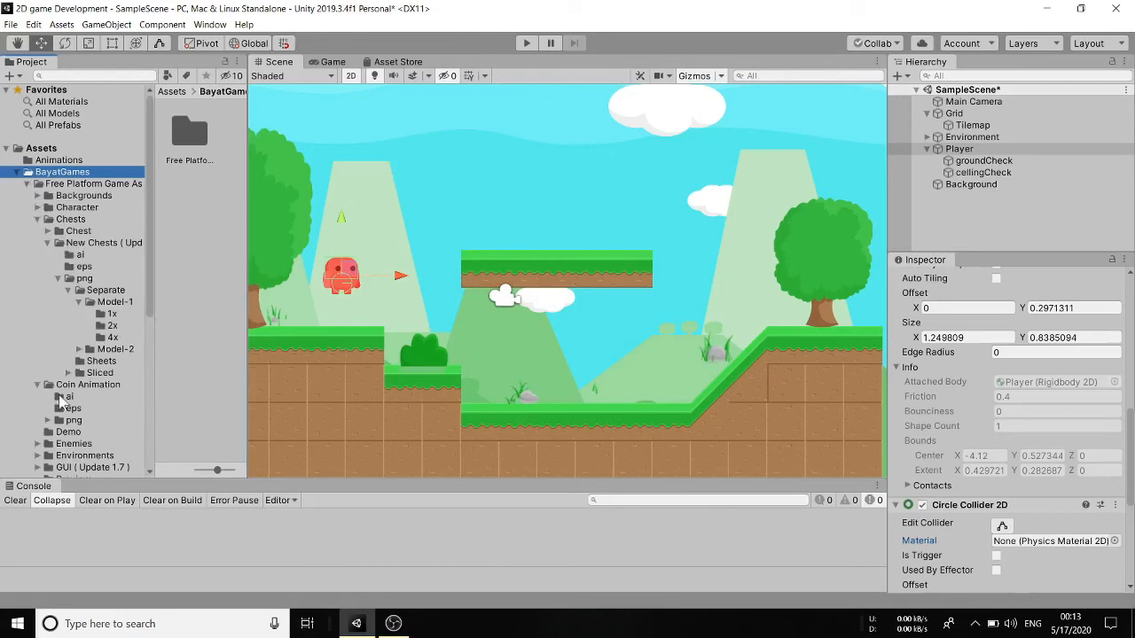
pyautogui.click(77, 419)
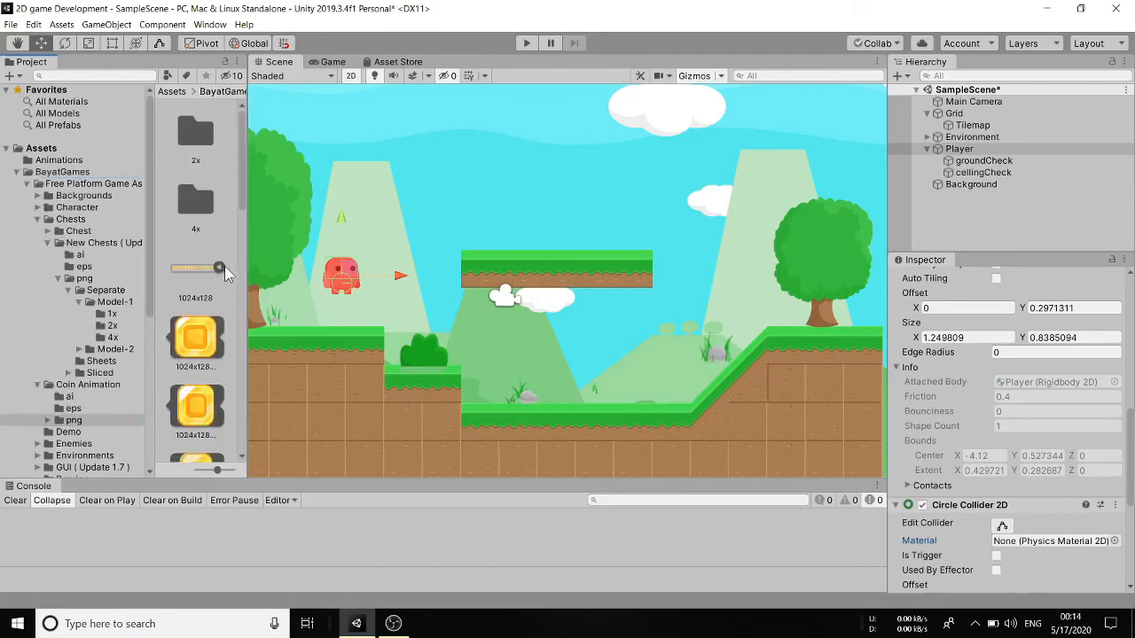
pyautogui.scroll(-3, 209, 297)
pyautogui.click(211, 209)
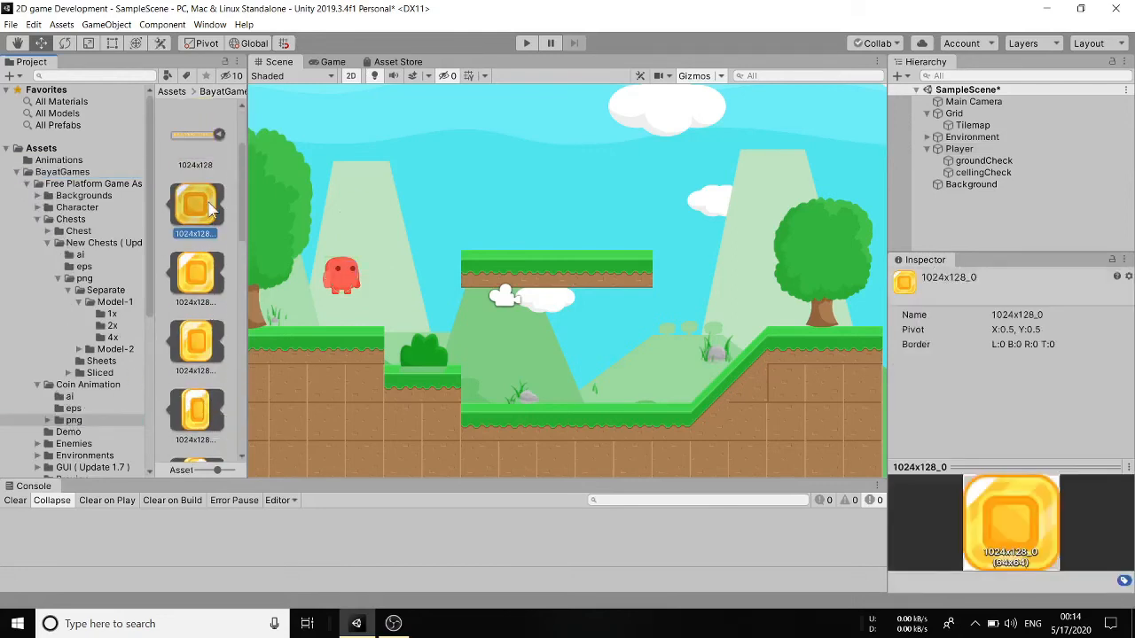
pyautogui.scroll(-3, 206, 266)
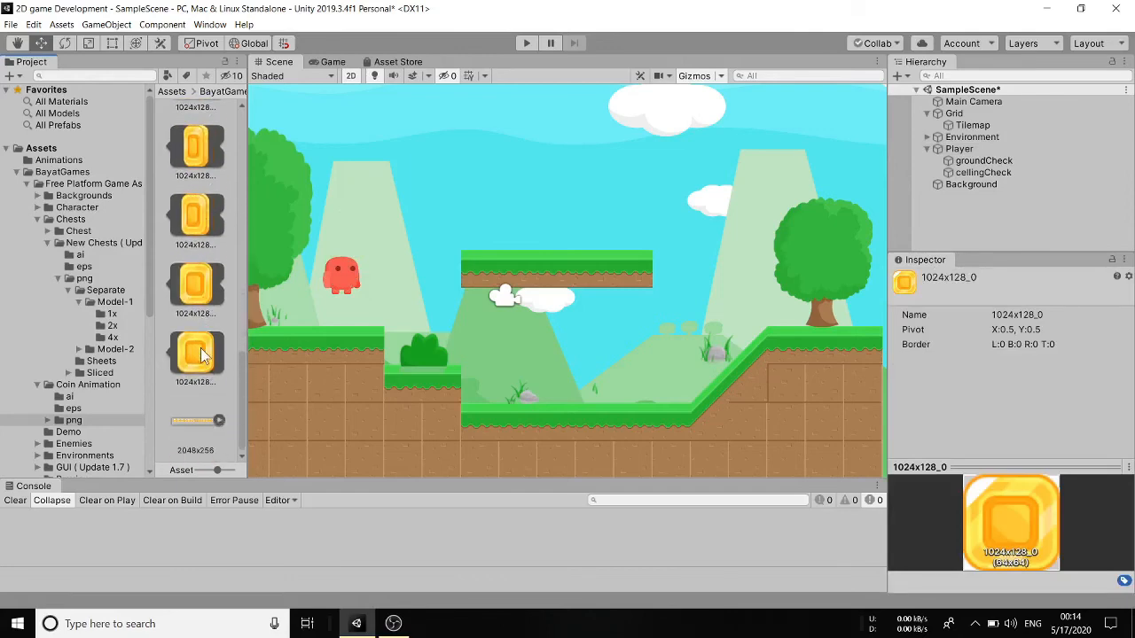
pyautogui.keyDown('shift'); pyautogui.click(202, 355); pyautogui.keyUp('shift')
pyautogui.moveTo(195, 213); pyautogui.dragTo(481, 223)
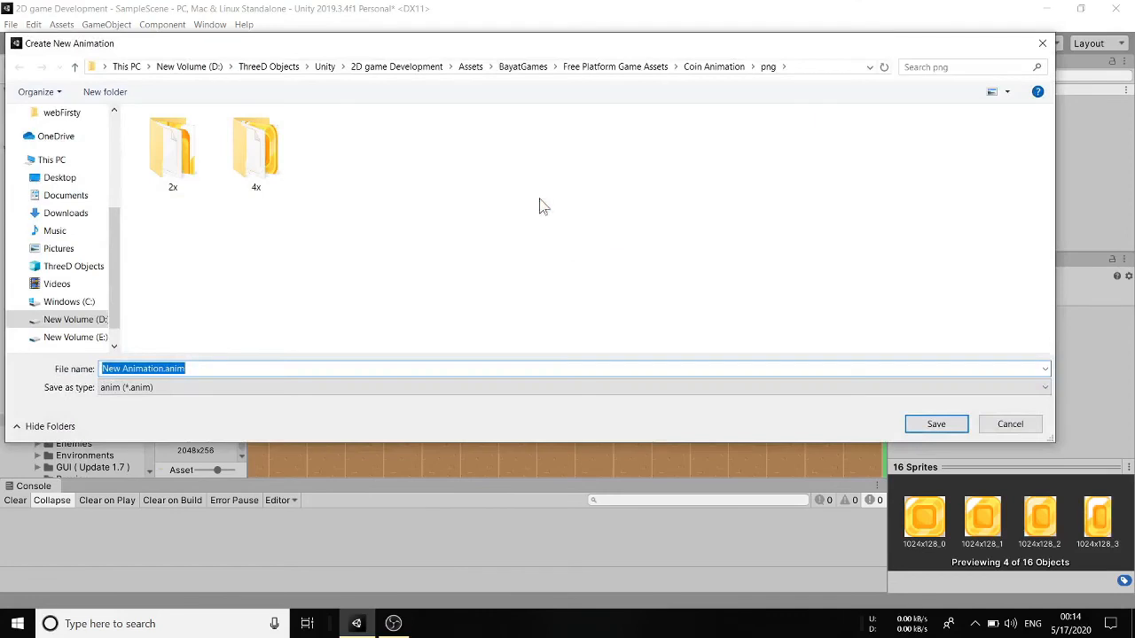
# - Save the new animation as Coins.anim in the Assets/Animations folder and nudge the coin slightly right and down above the platform
pyautogui.click(470, 67)
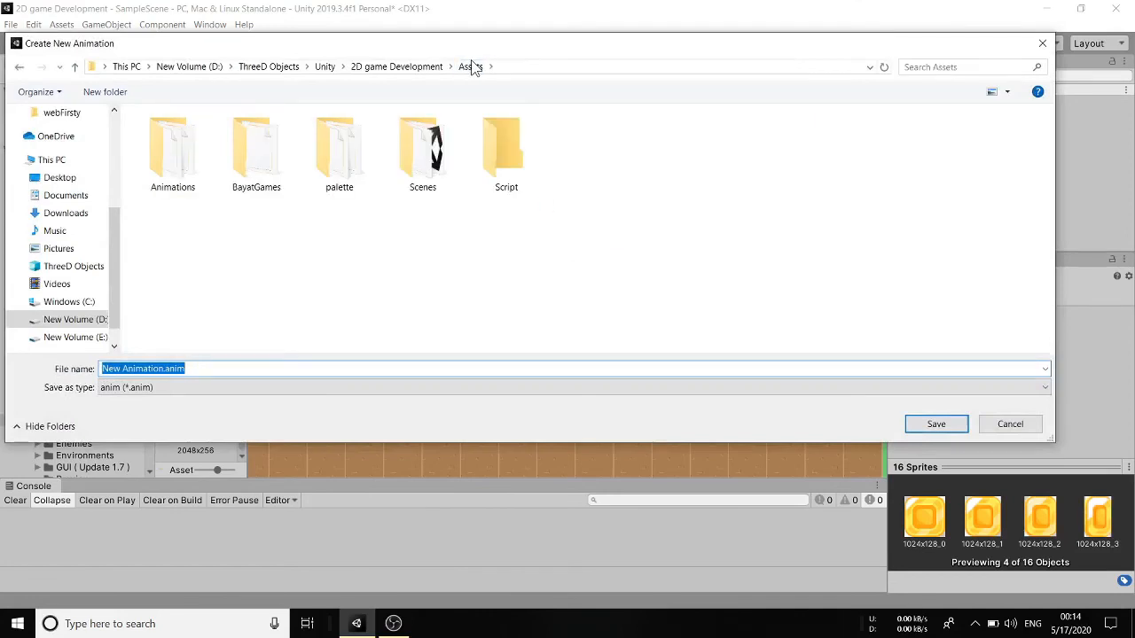
pyautogui.doubleClick(183, 181)
pyautogui.click(160, 368)
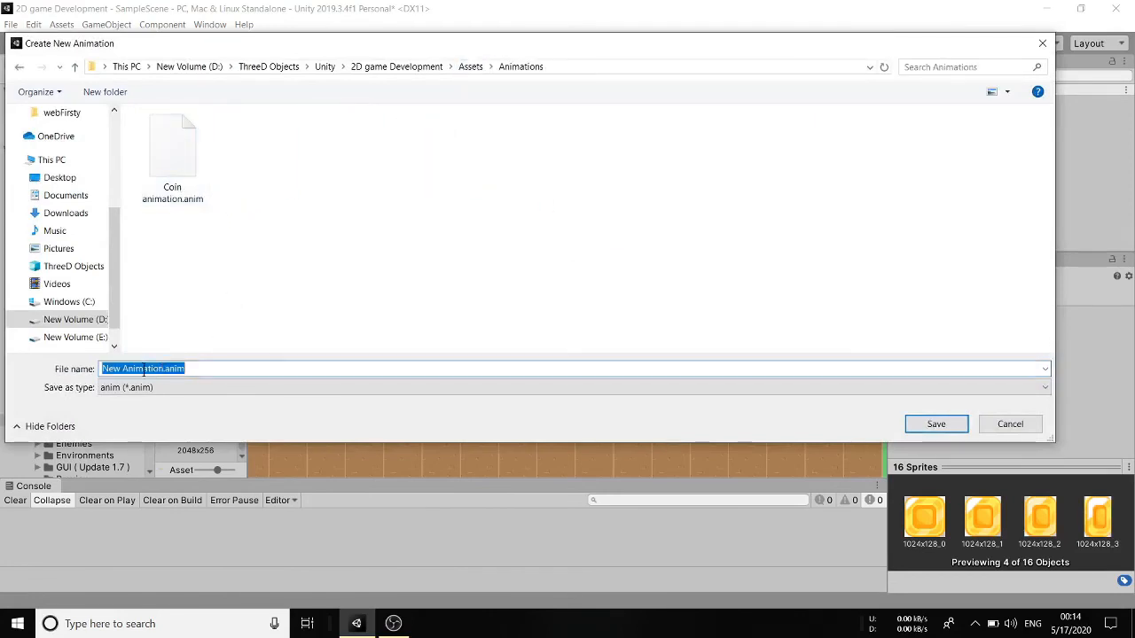
pyautogui.click(160, 369)
pyautogui.press('BackSpace')
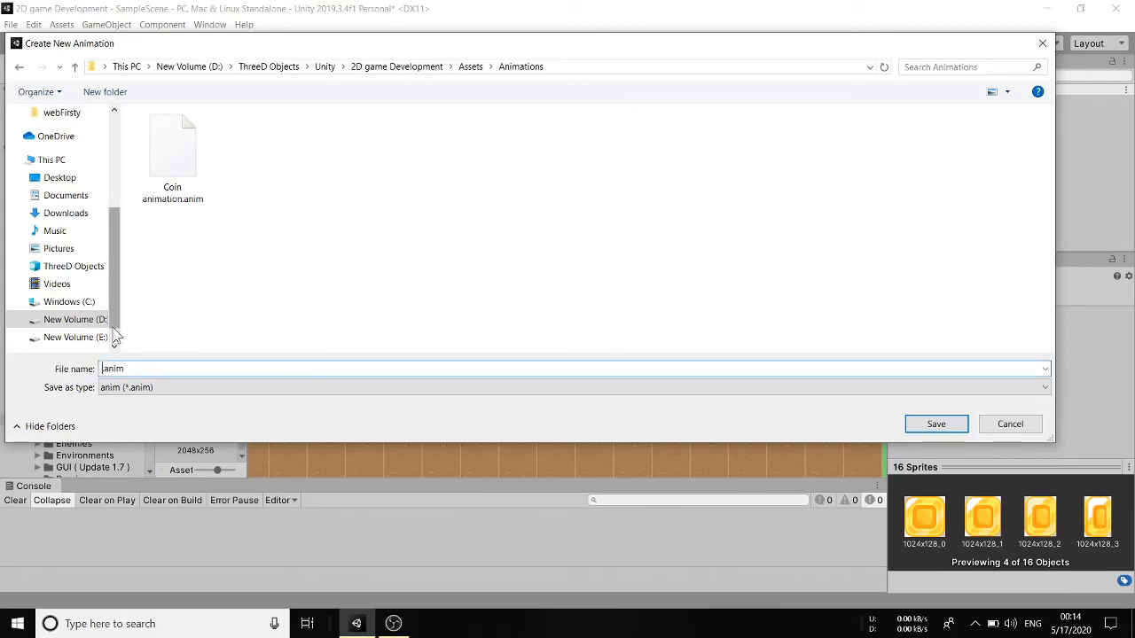
pyautogui.write('Coins')
pyautogui.press('Return')
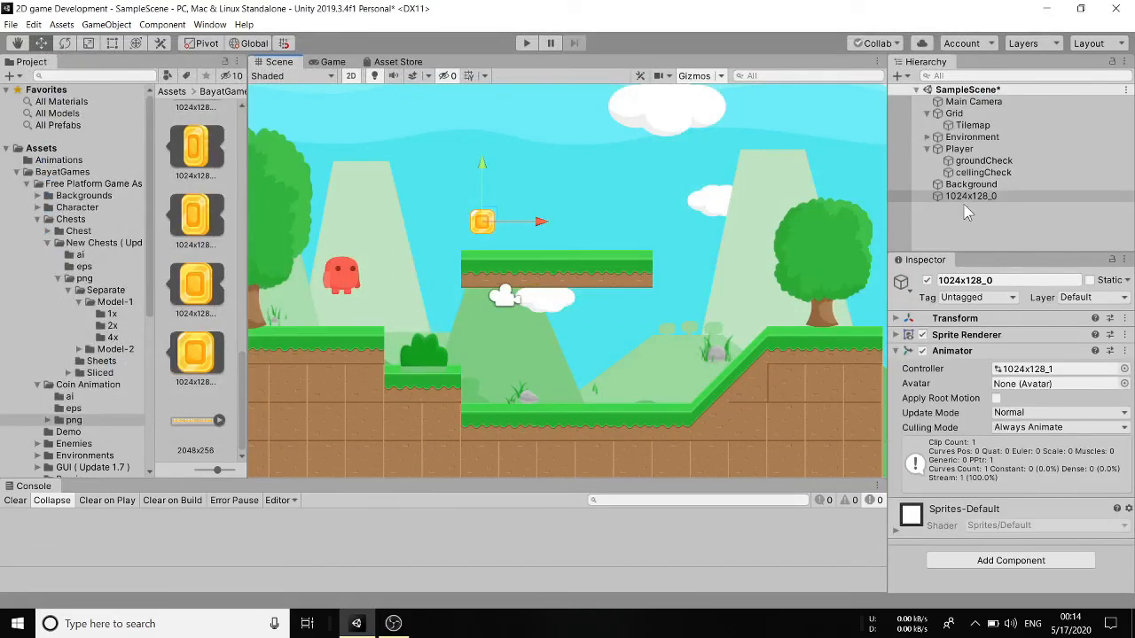
pyautogui.moveTo(541, 229); pyautogui.dragTo(549, 229)
pyautogui.moveTo(492, 161); pyautogui.dragTo(492, 166)
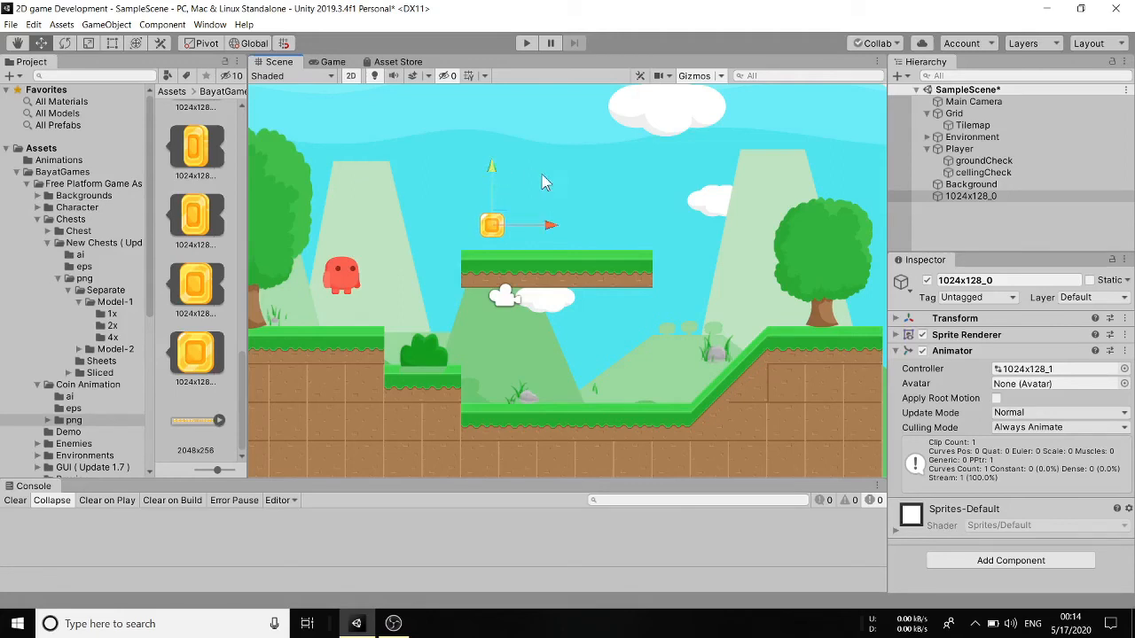
# - Create an empty object named Coins in the scene and make the coin sprite its child
pyautogui.rightClick(974, 201)
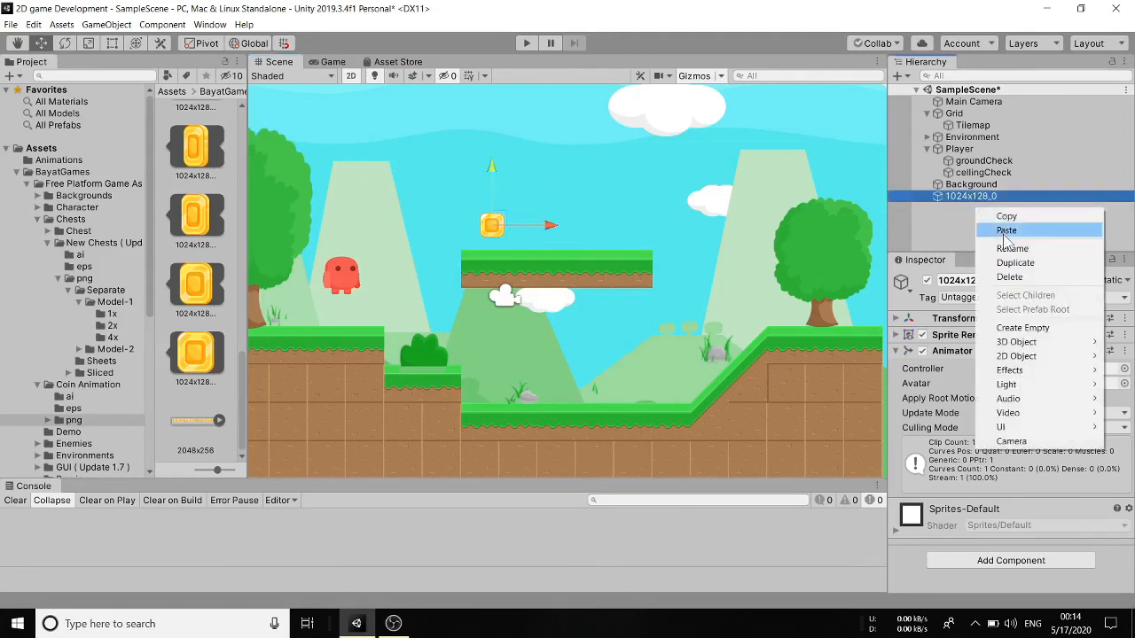
pyautogui.click(1010, 328)
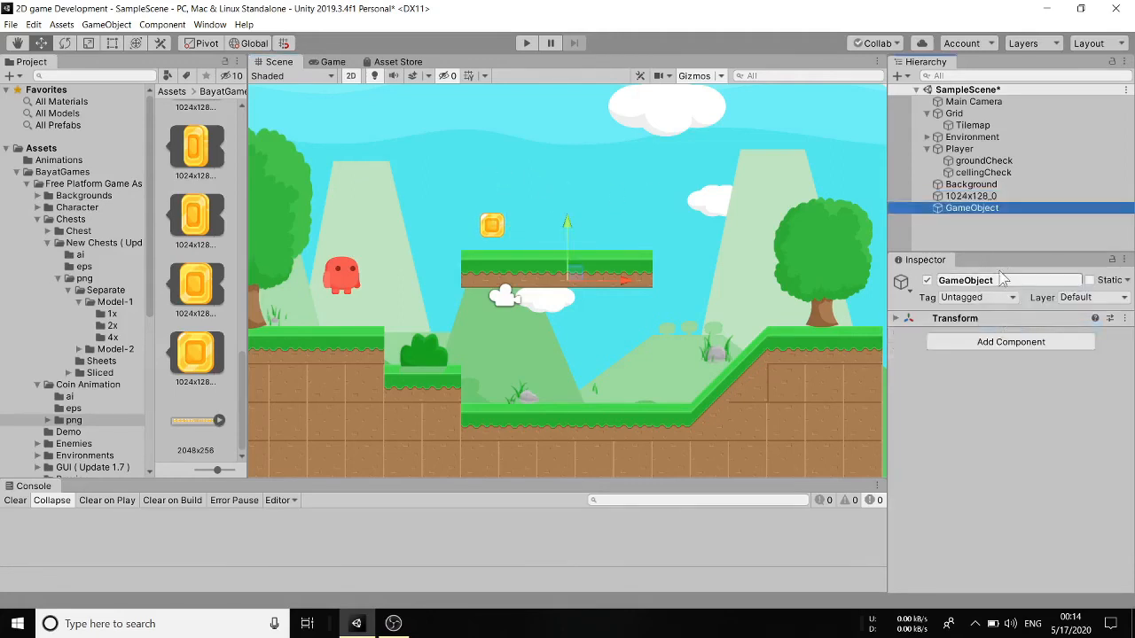
pyautogui.rightClick(993, 207)
pyautogui.click(1015, 249)
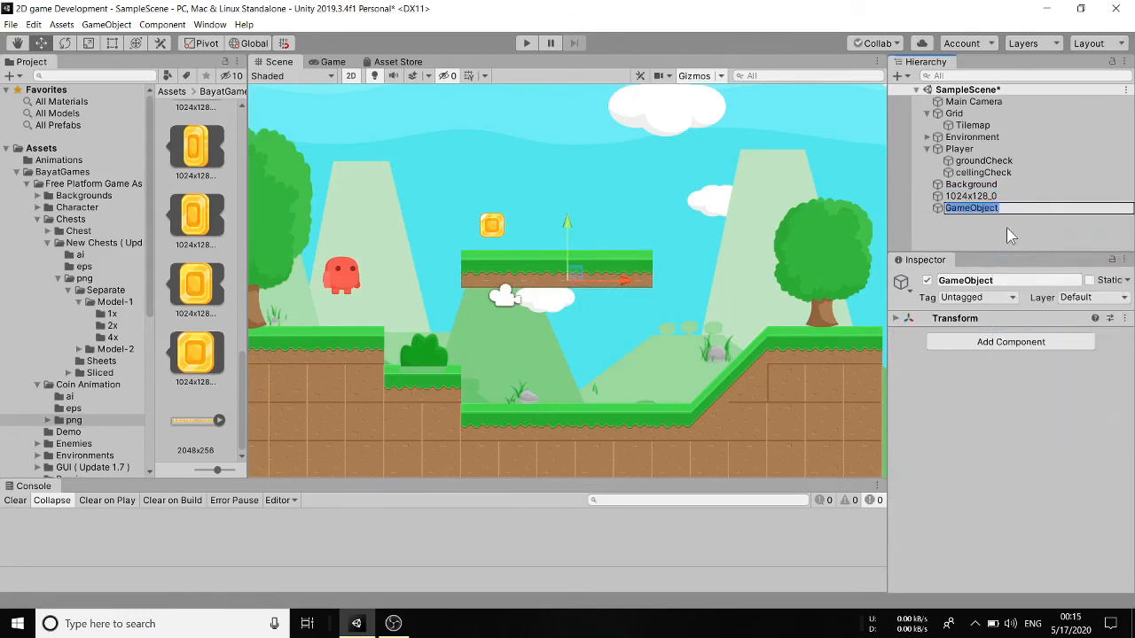
pyautogui.write('Coins')
pyautogui.press('Return')
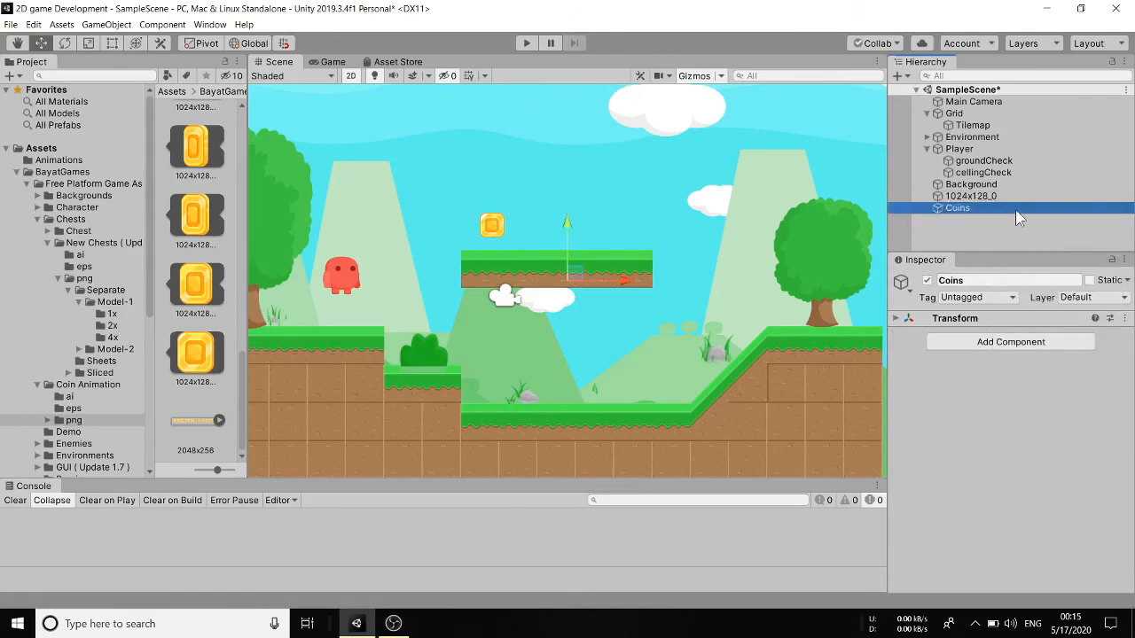
pyautogui.moveTo(1010, 196); pyautogui.dragTo(1014, 213)
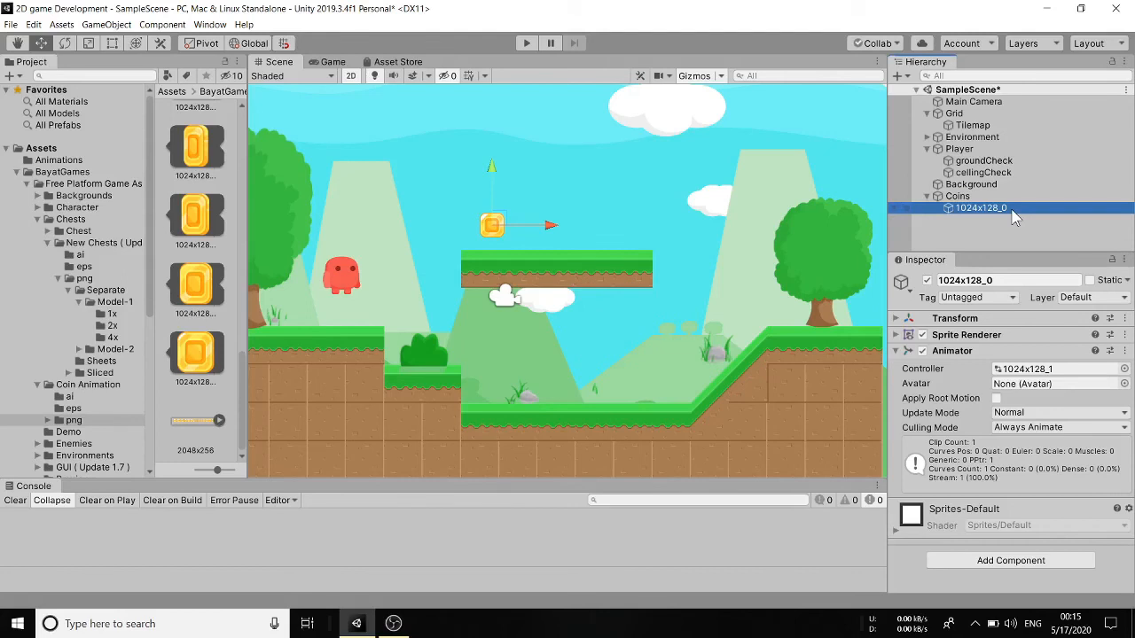
# - Duplicate the coin twice, placing one copy above the platform's right end and the other higher up, midway between the outer coins
pyautogui.hotkey('ctrl', 'd')
pyautogui.hotkey('ctrl', 'd')
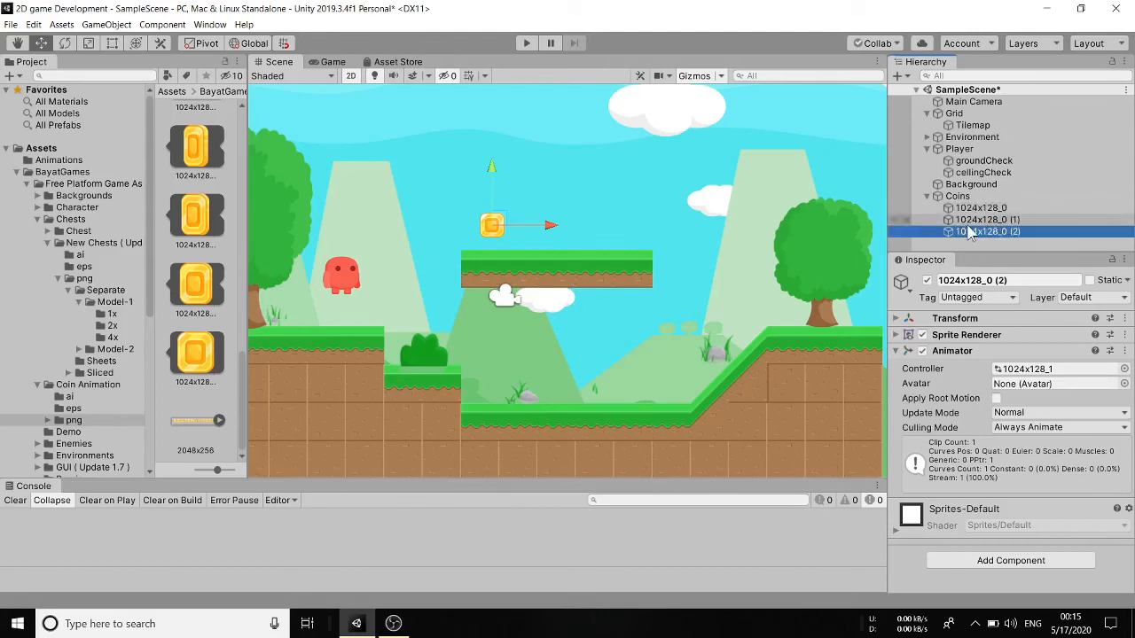
pyautogui.moveTo(552, 227); pyautogui.dragTo(682, 228)
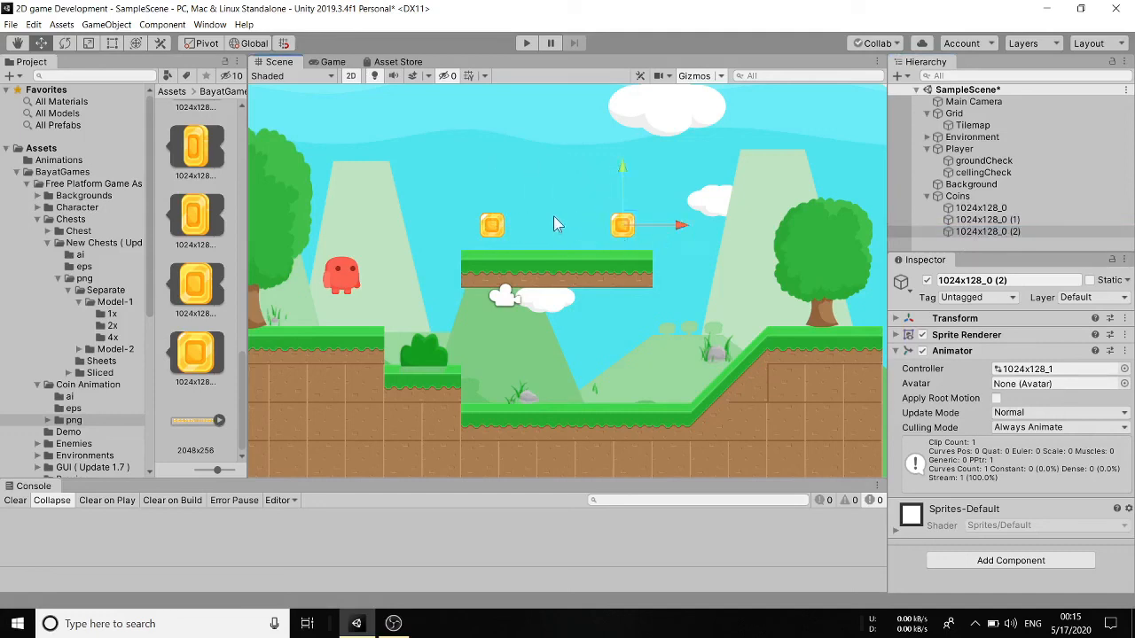
pyautogui.click(498, 227)
pyautogui.moveTo(551, 232); pyautogui.dragTo(614, 232)
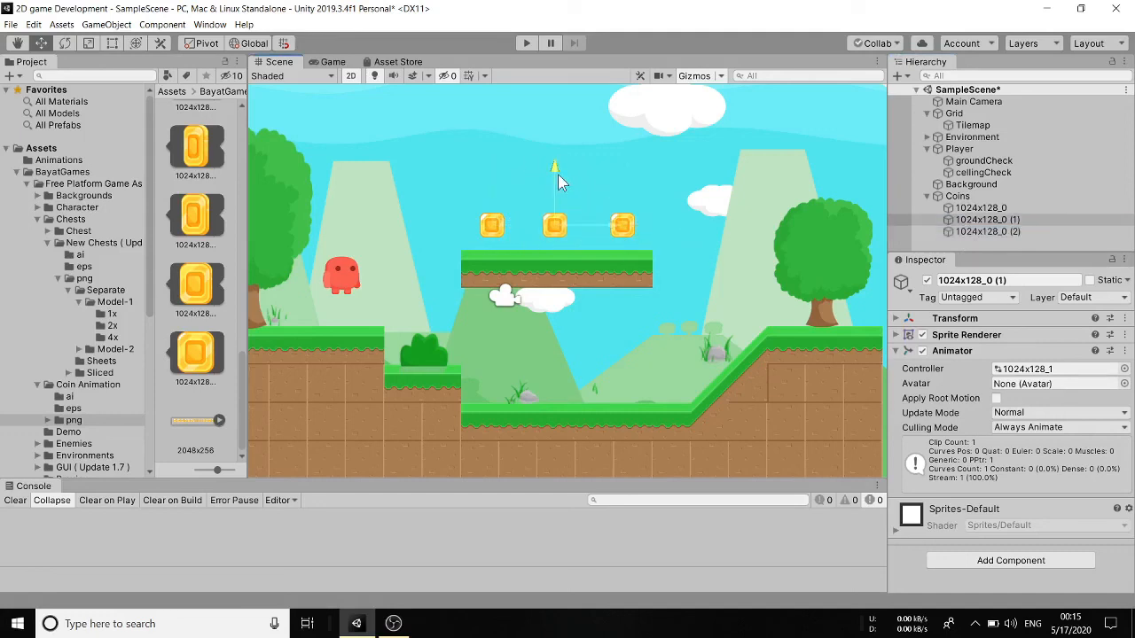
pyautogui.moveTo(558, 174); pyautogui.dragTo(557, 143)
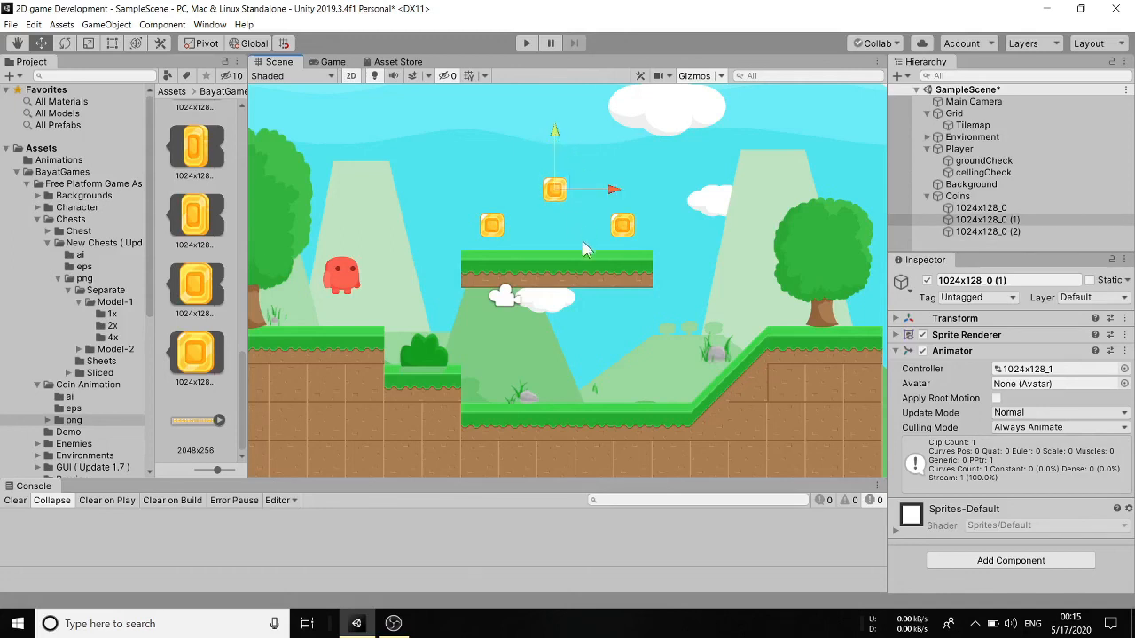
# - Run the game to watch the coin animation and enlarge the game view to a scale of about 1.69x
pyautogui.scroll(-1, 582, 259)
pyautogui.click(526, 43)
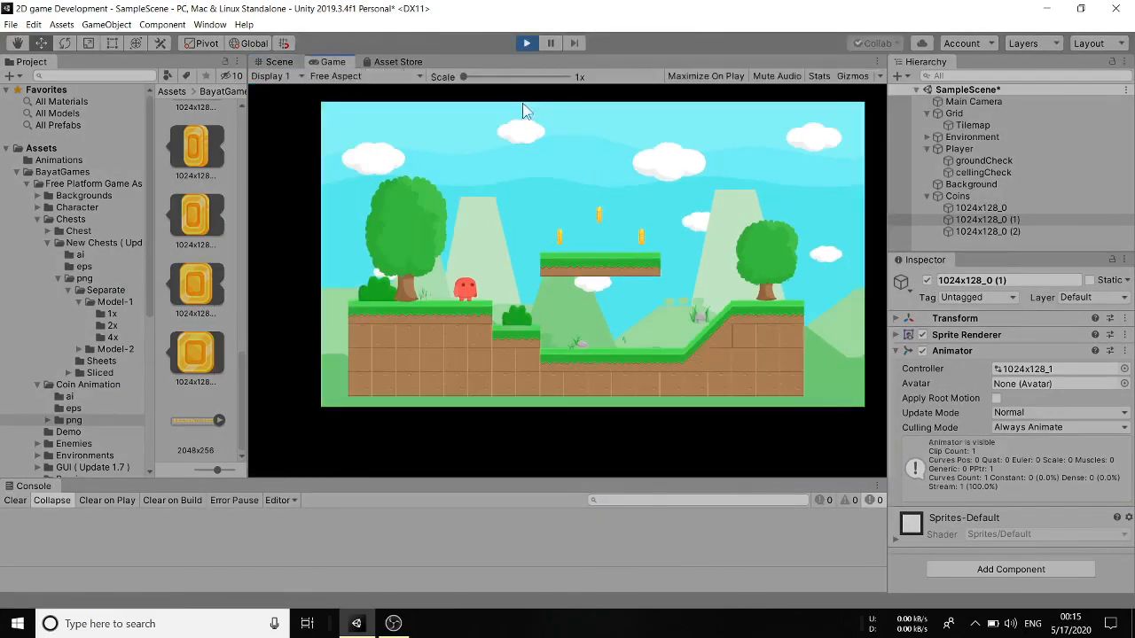
pyautogui.moveTo(477, 77); pyautogui.dragTo(496, 78)
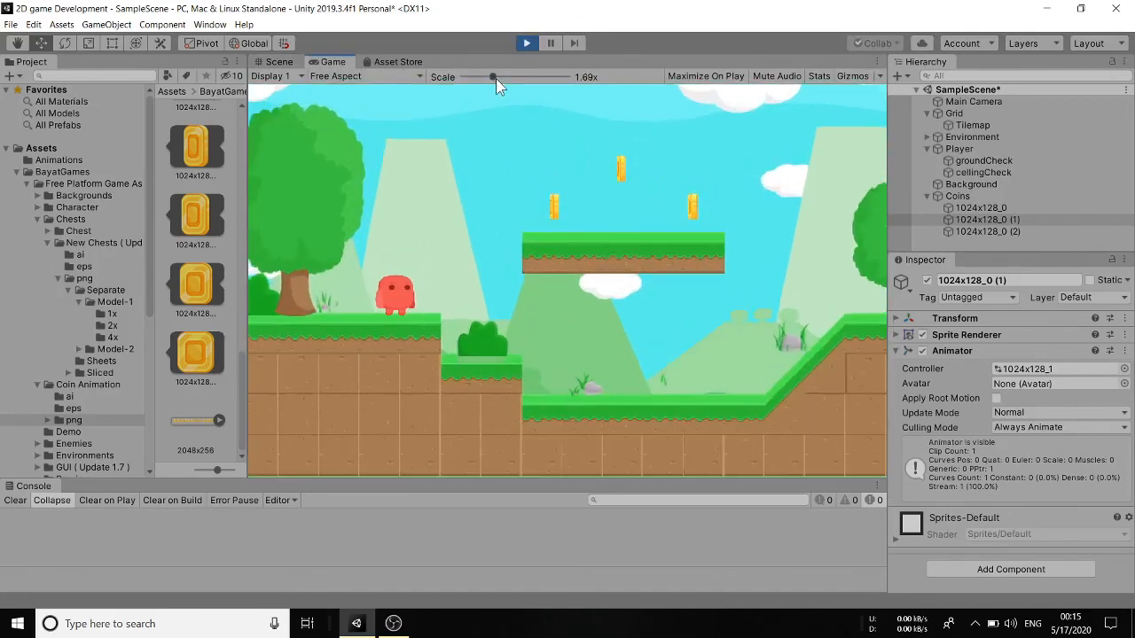